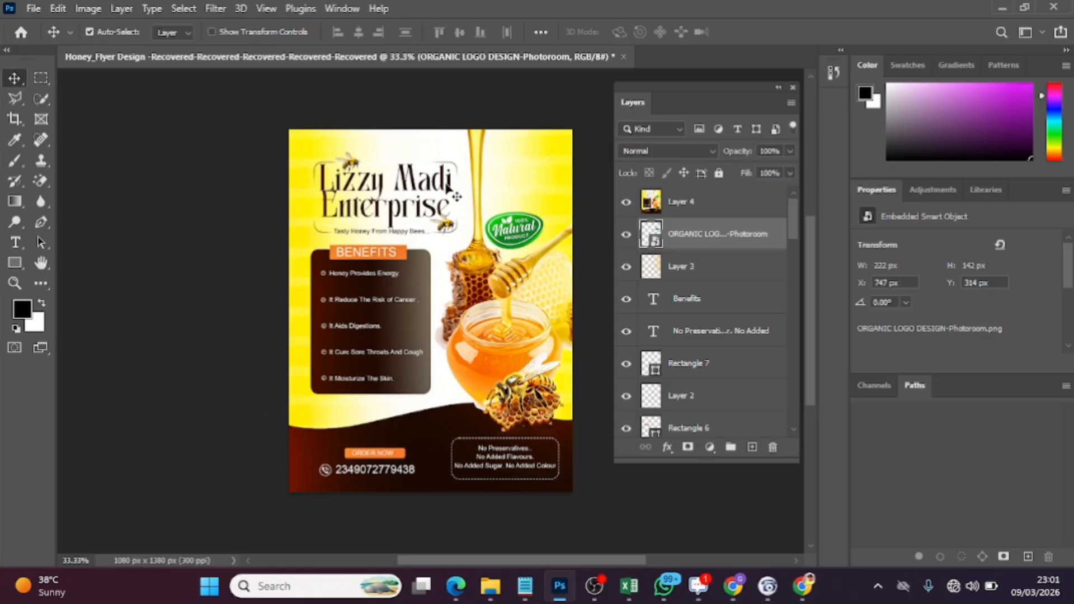
Start a new document and name it madi
click(34, 9)
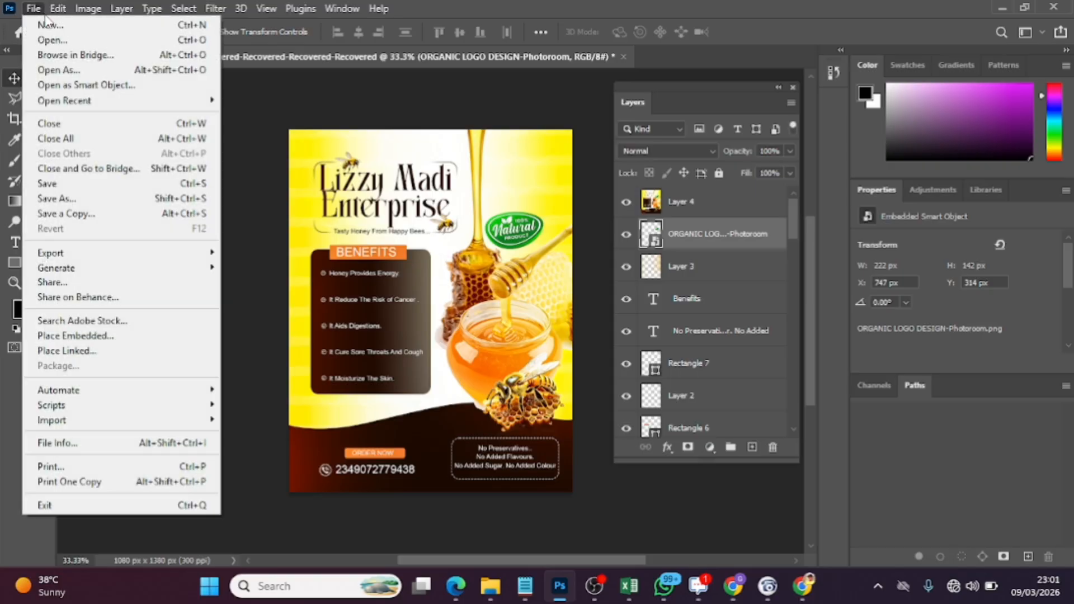
click(68, 32)
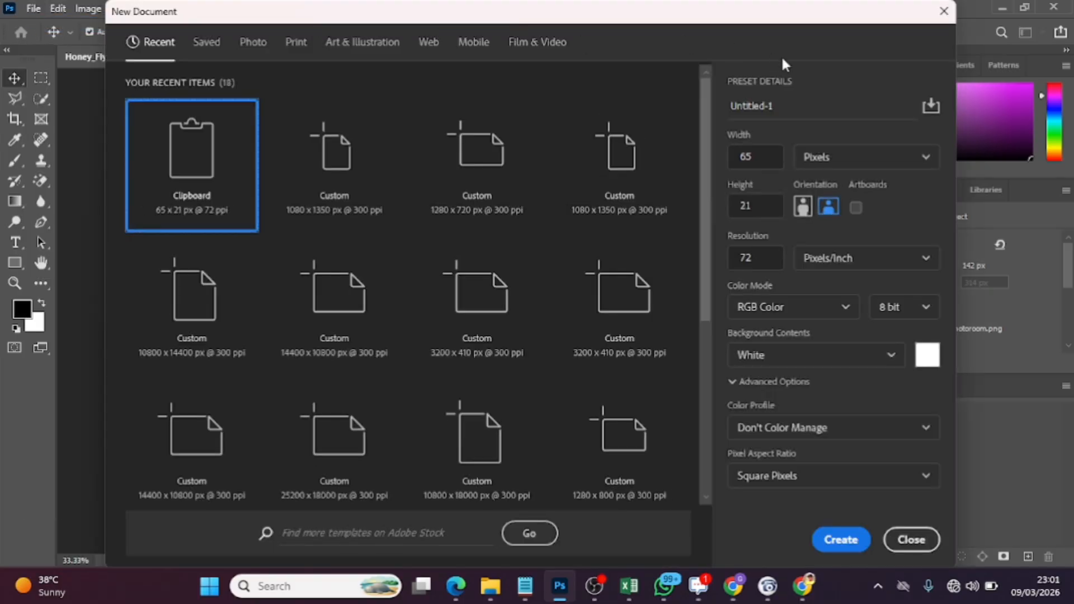
click(794, 102)
click(794, 101)
text(mad)
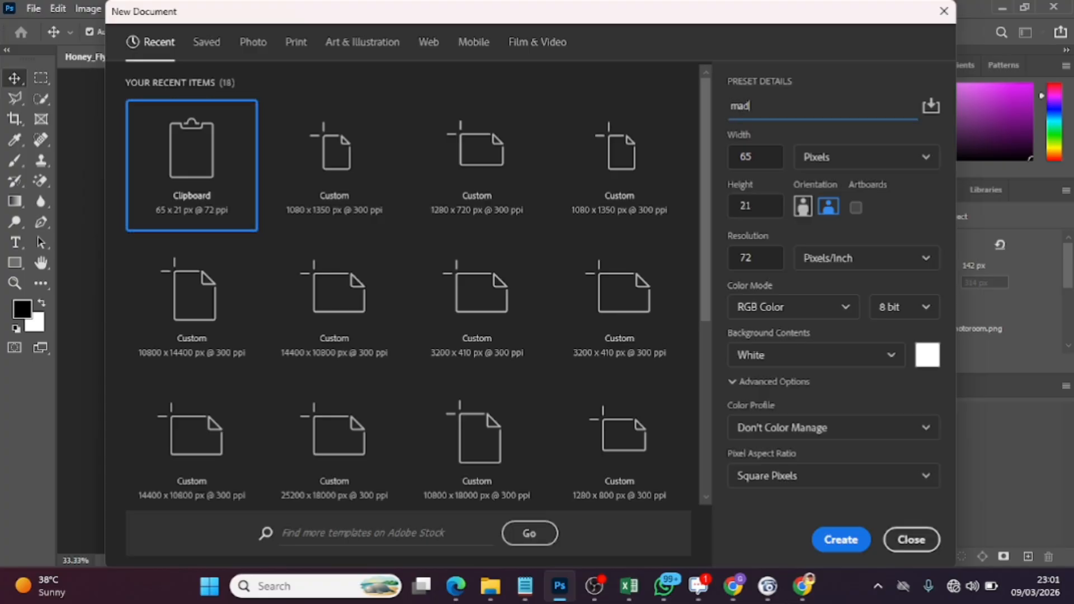
text(l)
Set the new document to 1080 pixels wide and 1350 pixels high in portrait orientation, and create it
click(770, 161)
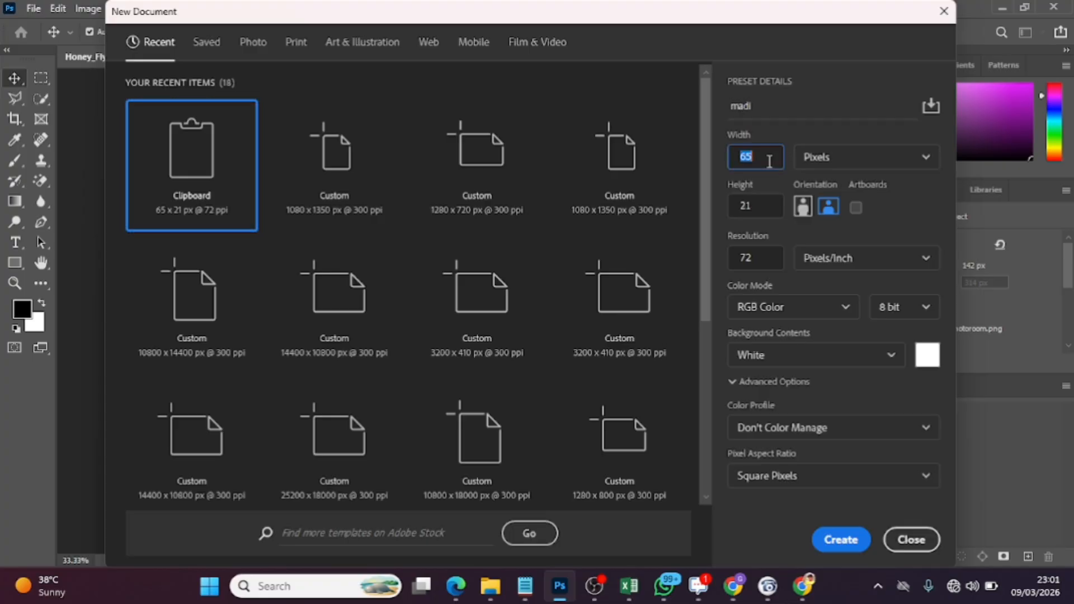
key(BackSpace)
key(Tab)
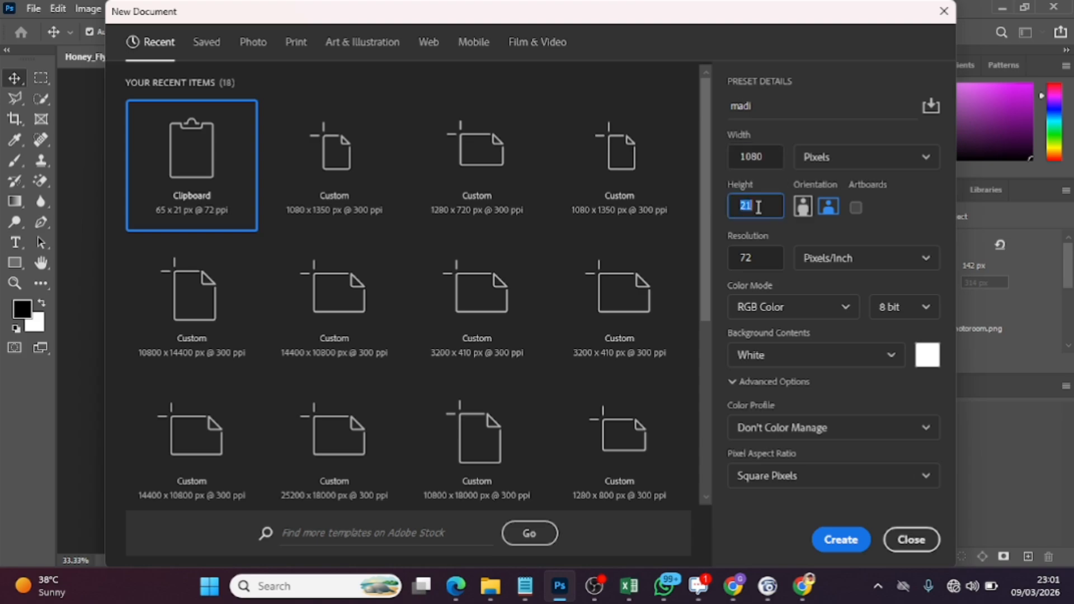
key(BackSpace)
text(1)
click(804, 213)
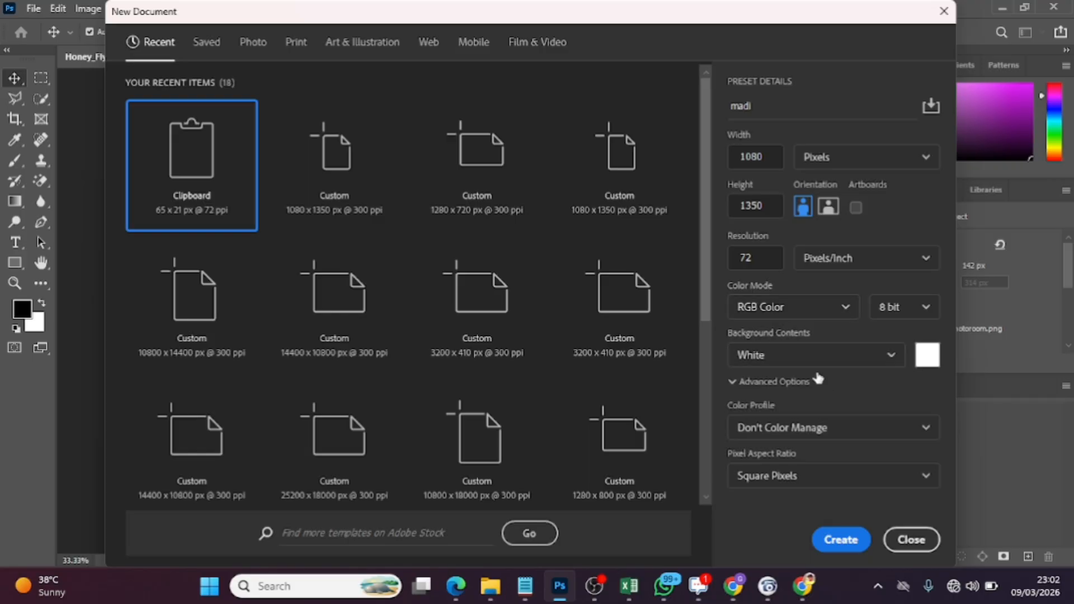
click(842, 540)
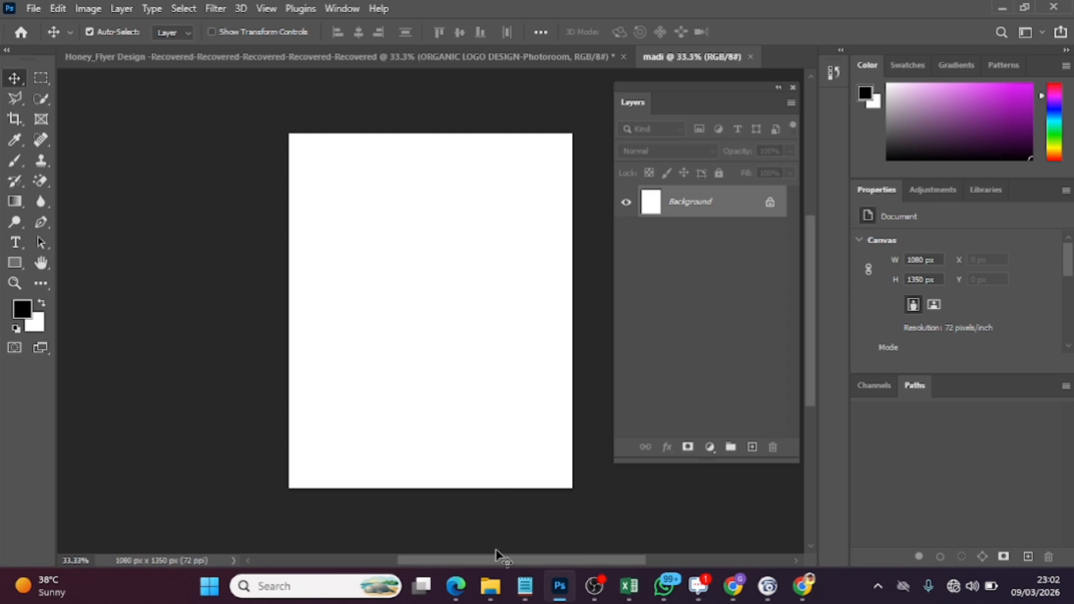
Place the yellow honeycomb image from the Downloads folder turned about 90°, and scale it to about 256% to cover the canvas
click(490, 586)
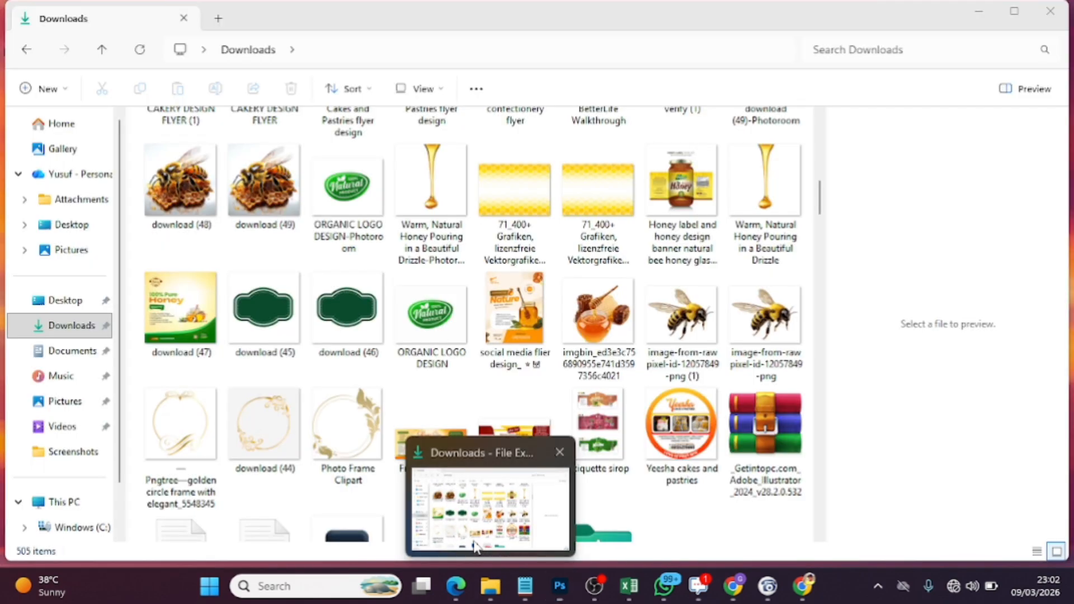
drag(526, 210, 328, 365)
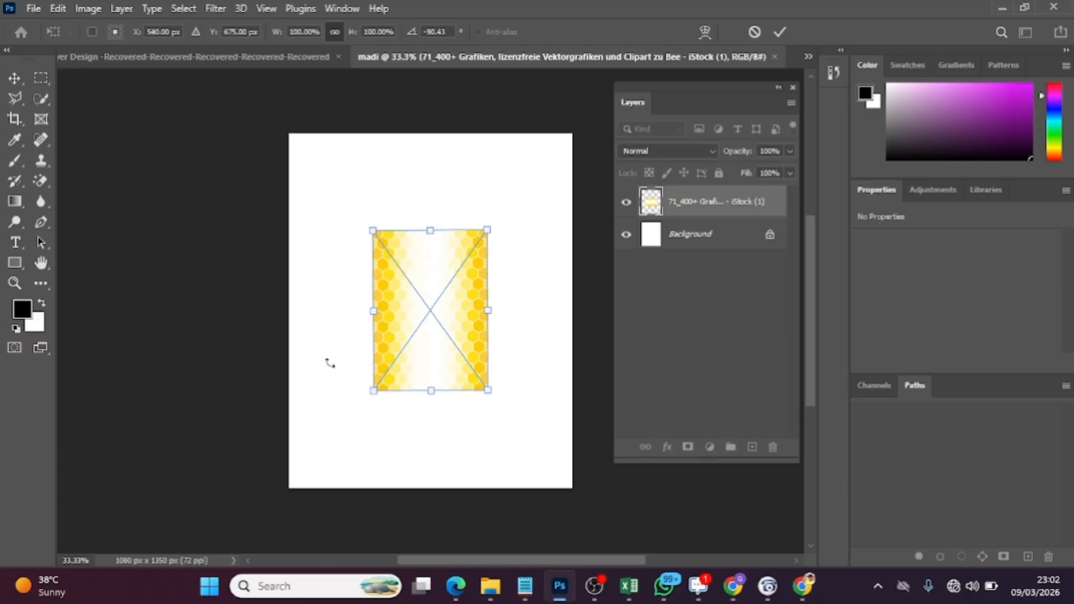
drag(373, 230, 254, 136)
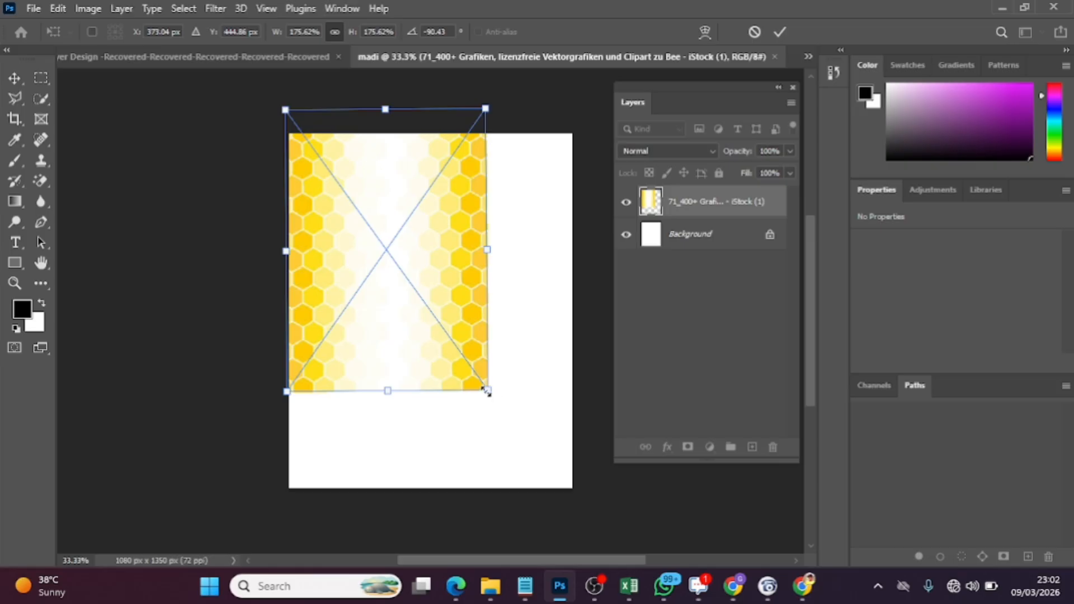
drag(486, 391, 586, 496)
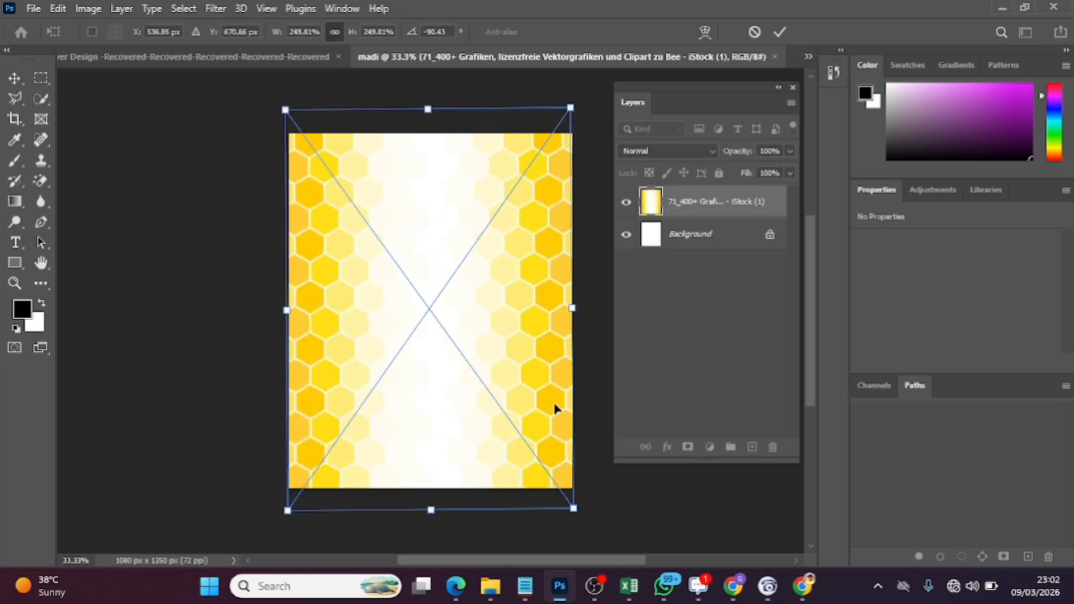
drag(573, 508, 582, 517)
drag(556, 462, 556, 454)
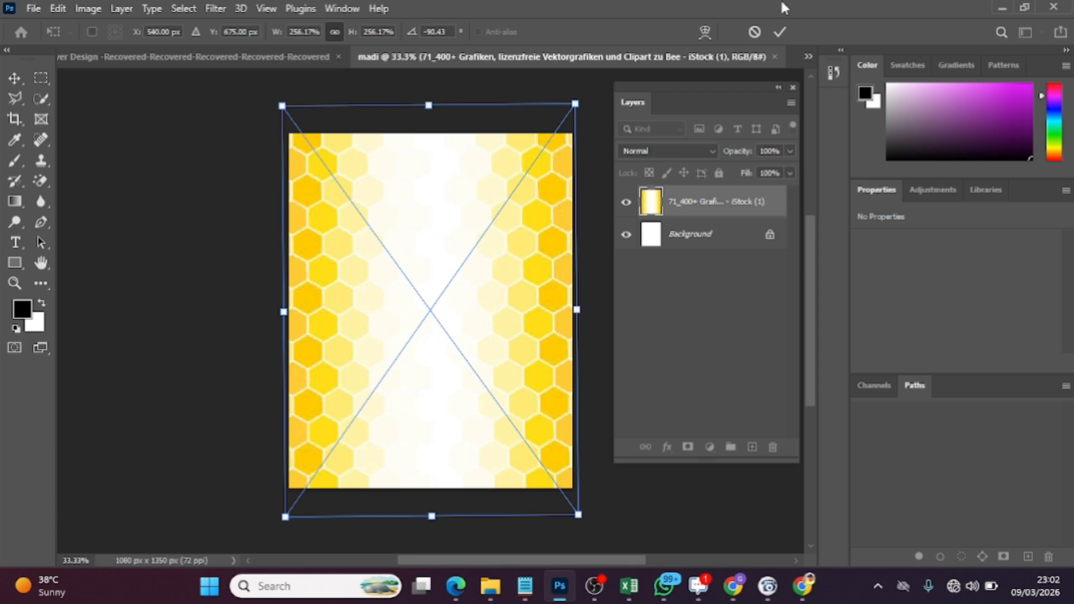
click(780, 31)
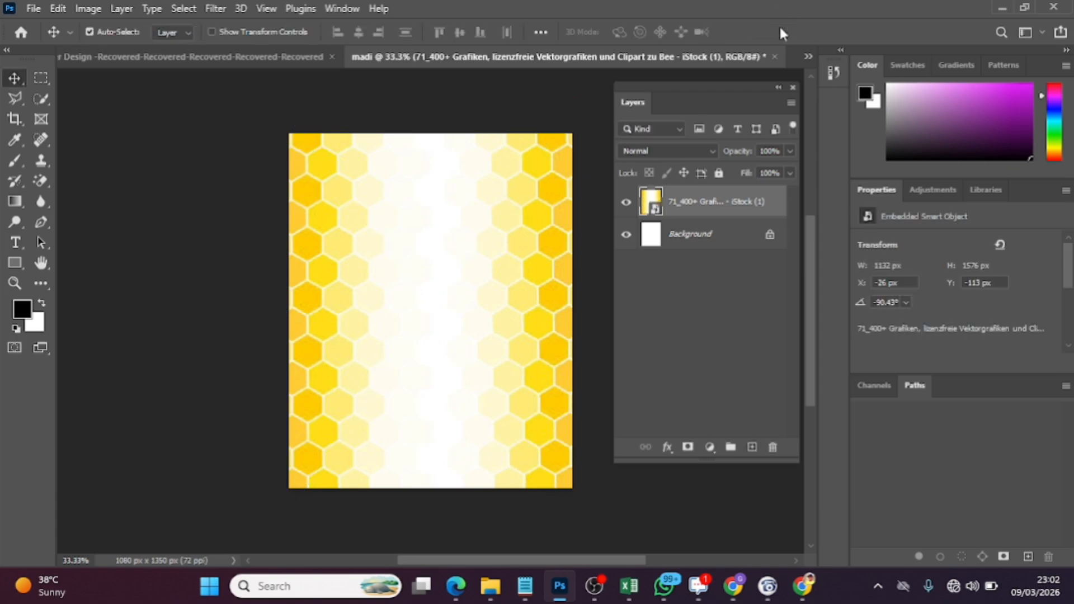
Apply a Gaussian Blur to the honeycomb image, raising the radius slightly above the preset value
click(226, 7)
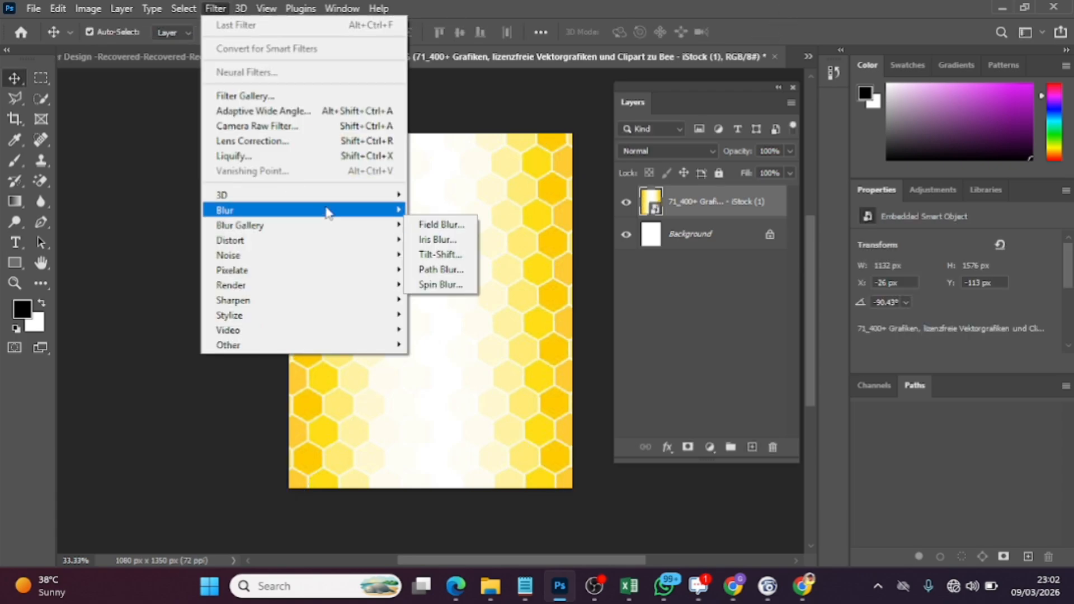
mouse_move(326, 211)
click(448, 271)
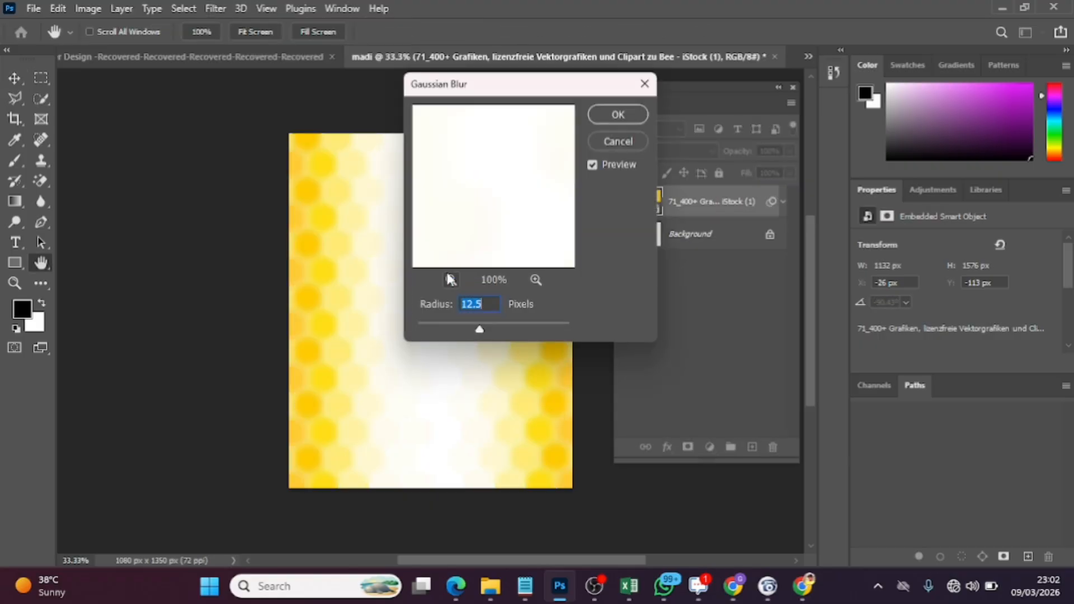
drag(480, 328, 486, 328)
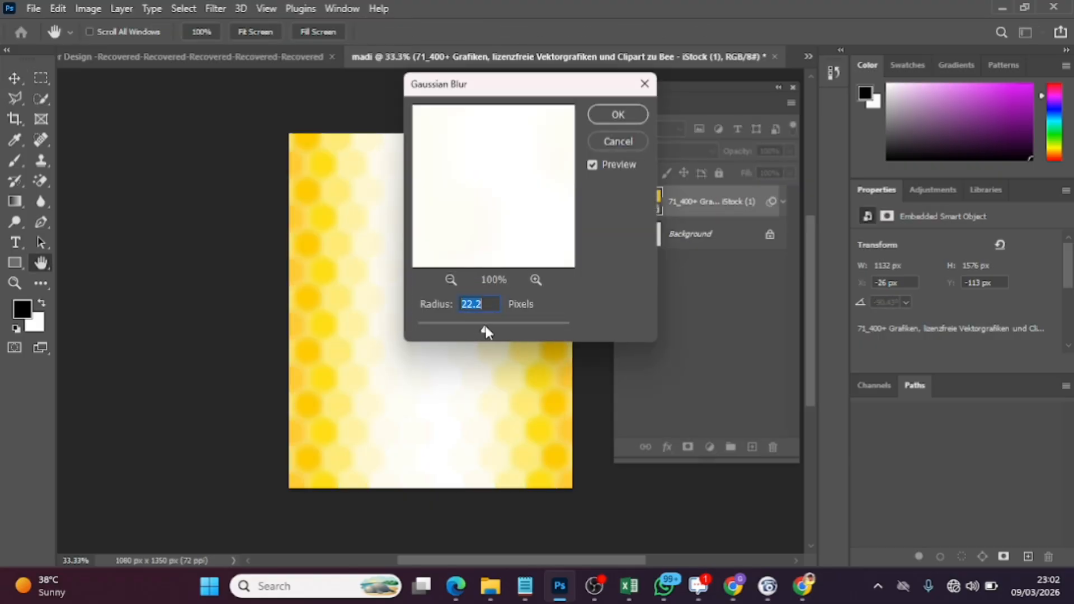
click(623, 123)
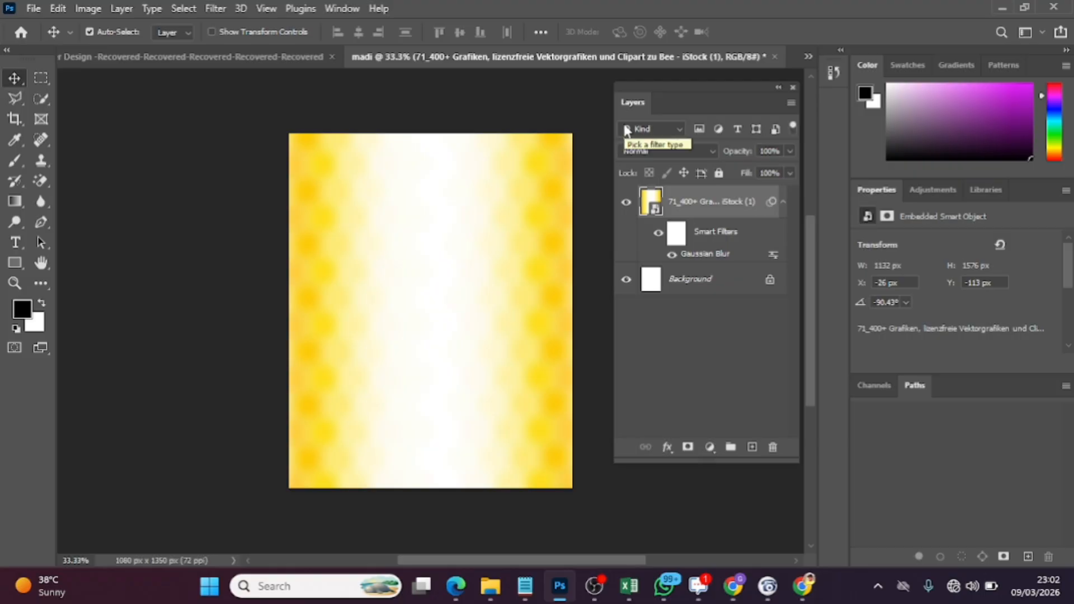
On a new layer, draw a rounded rectangle about 522 × 339 px near the canvas's upper left corner, without fill
click(751, 448)
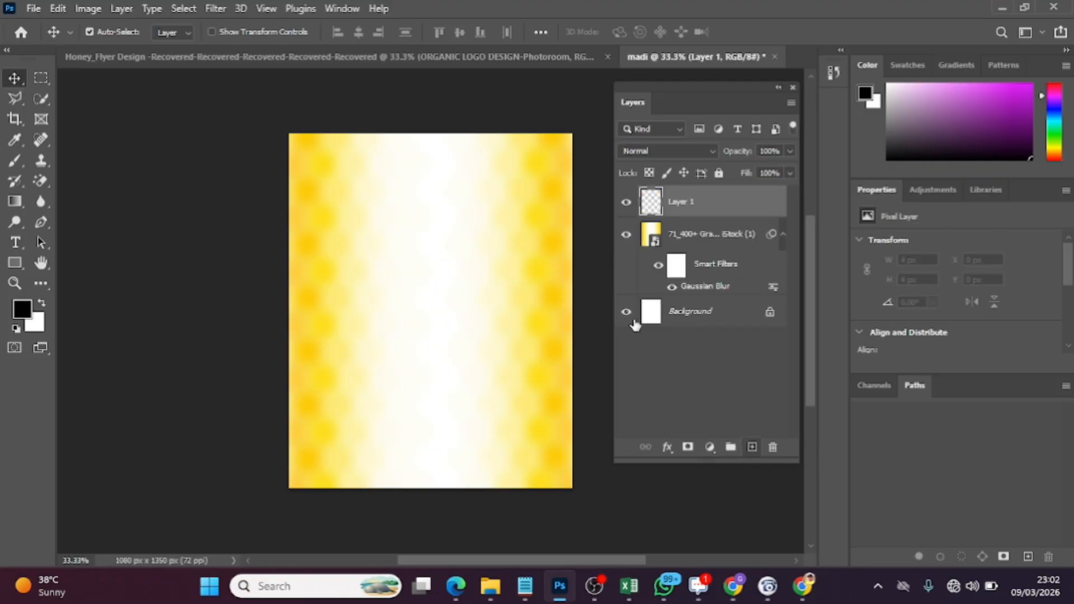
click(17, 264)
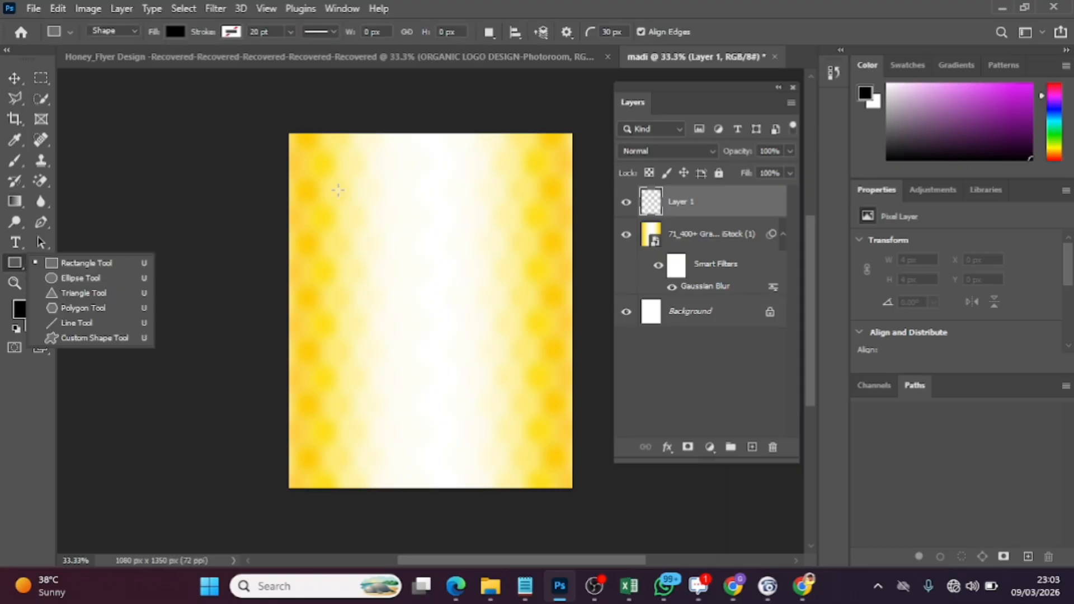
drag(337, 186, 406, 230)
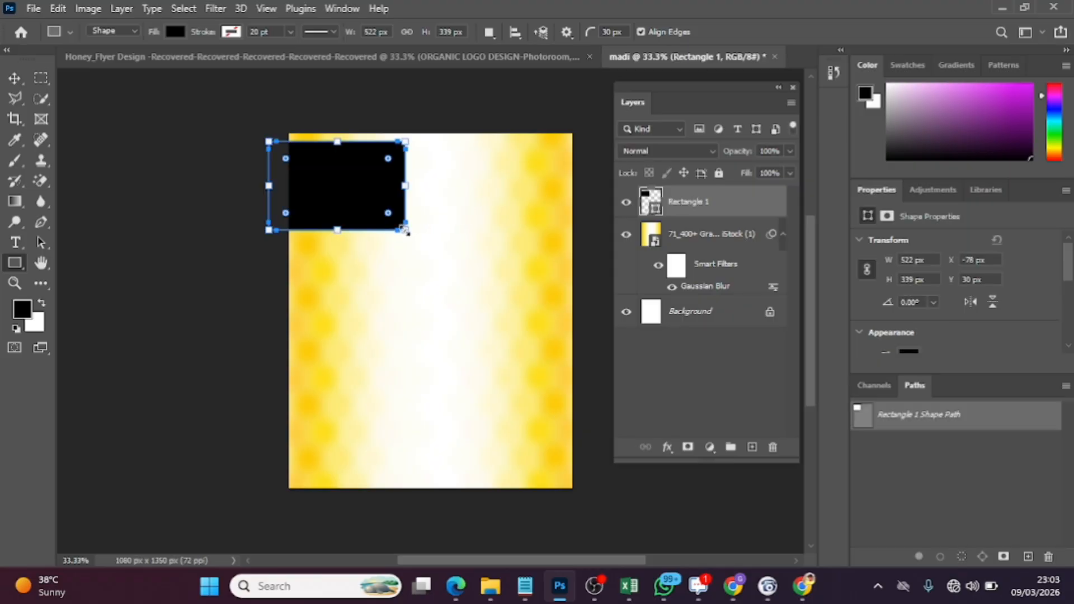
click(175, 32)
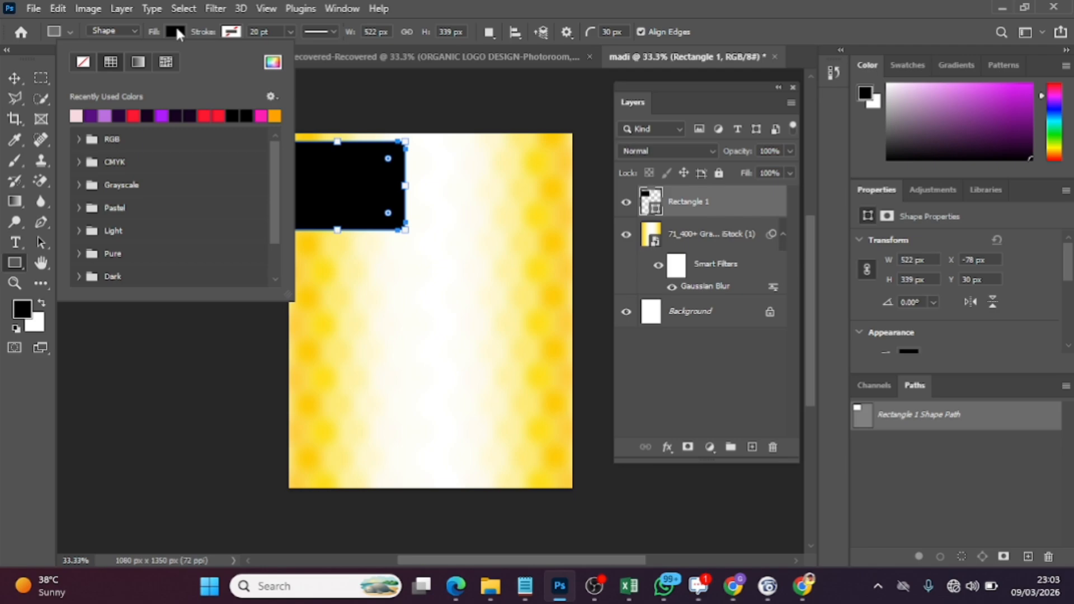
click(83, 63)
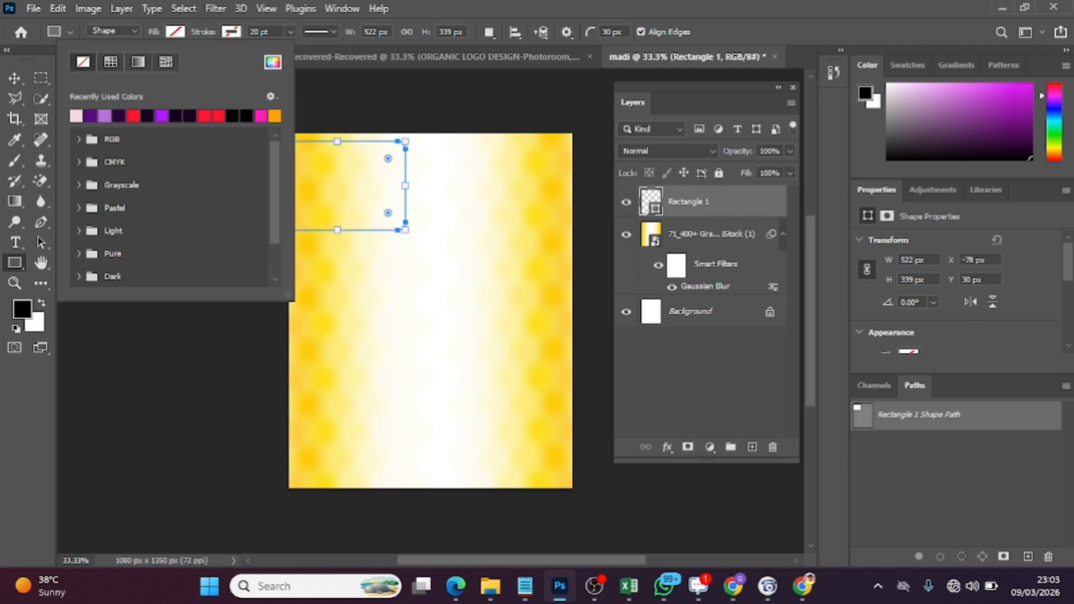
Set the rectangle's stroke width to 0.95 pt and align the stroke to the outside of the path
drag(1069, 257, 1069, 297)
click(940, 274)
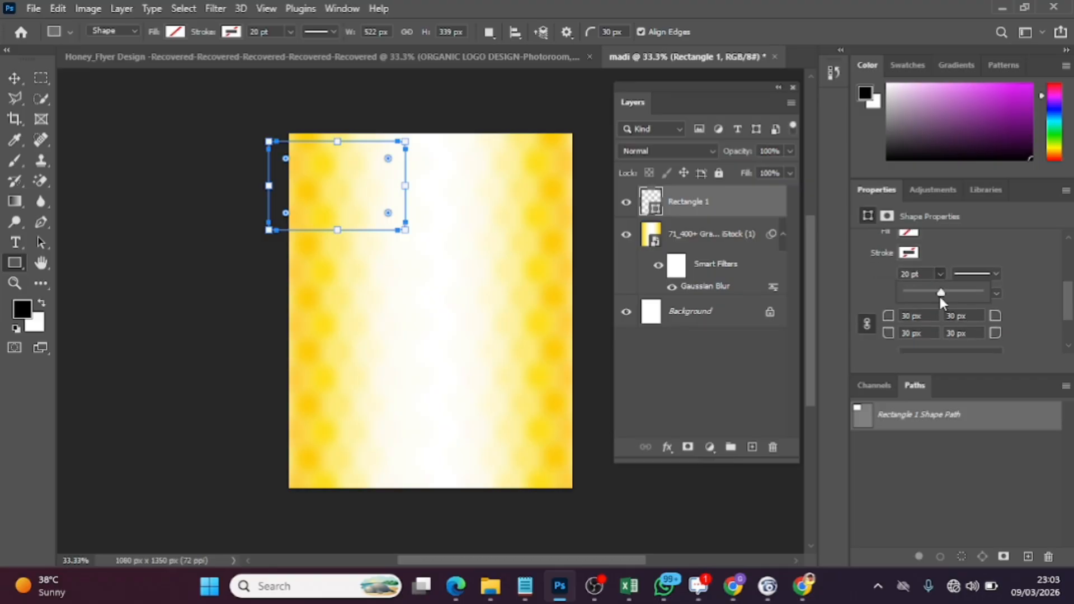
drag(940, 297, 930, 293)
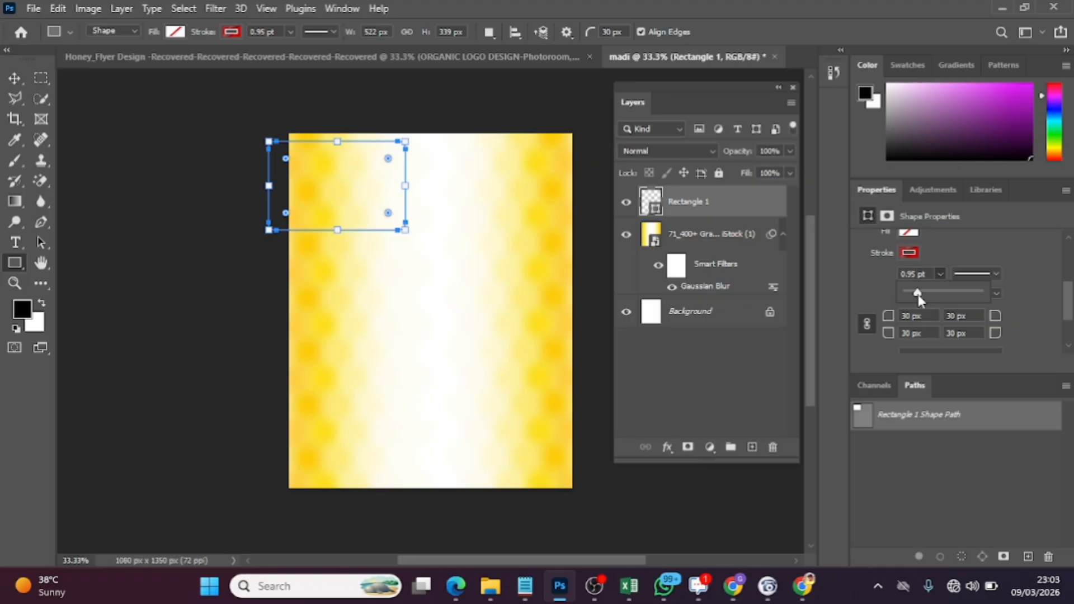
click(907, 253)
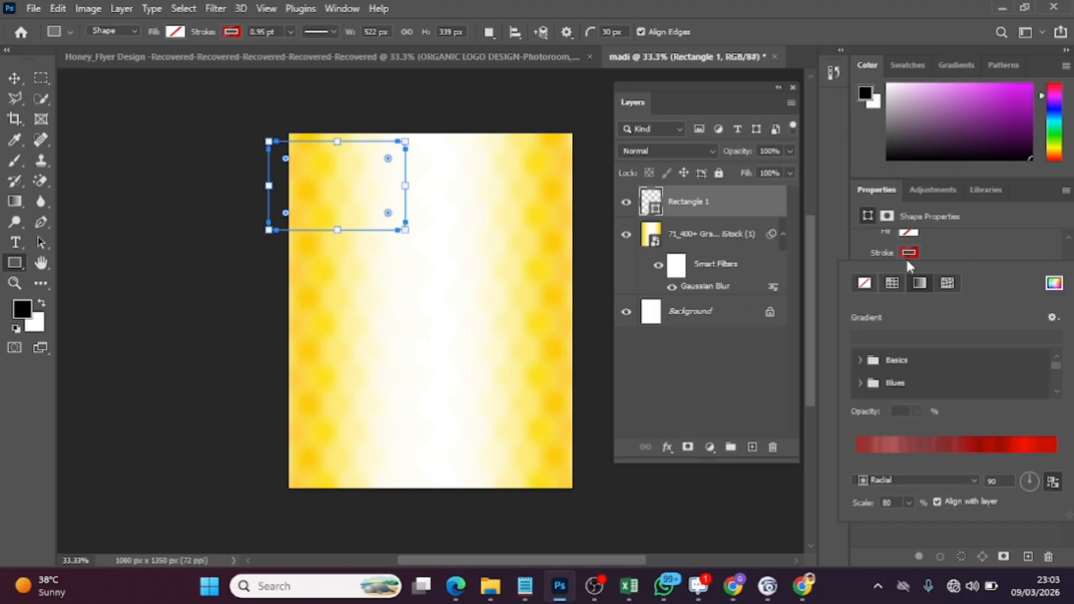
click(951, 243)
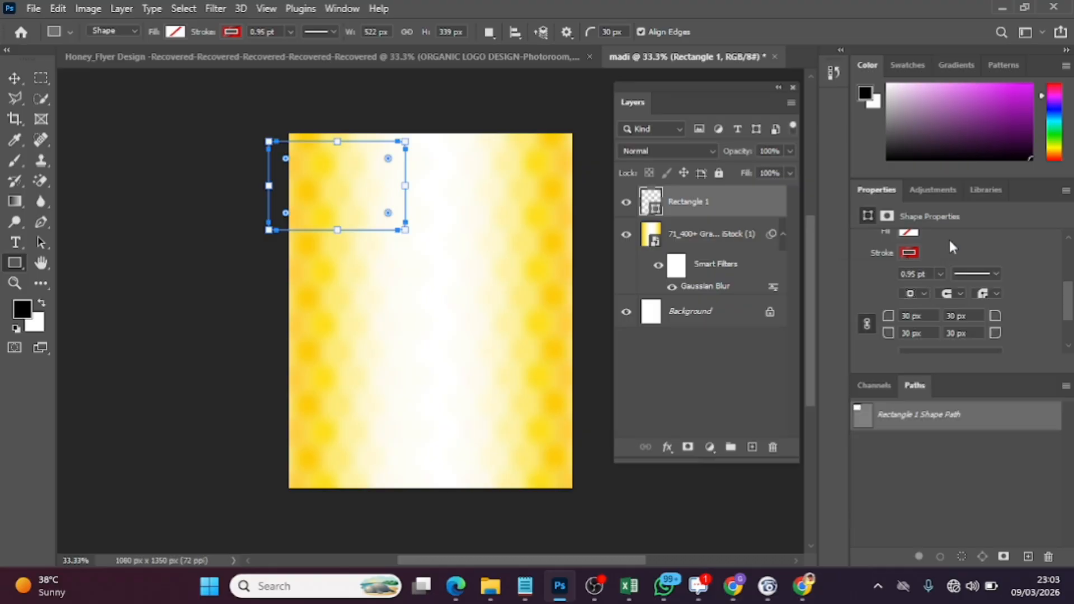
click(917, 294)
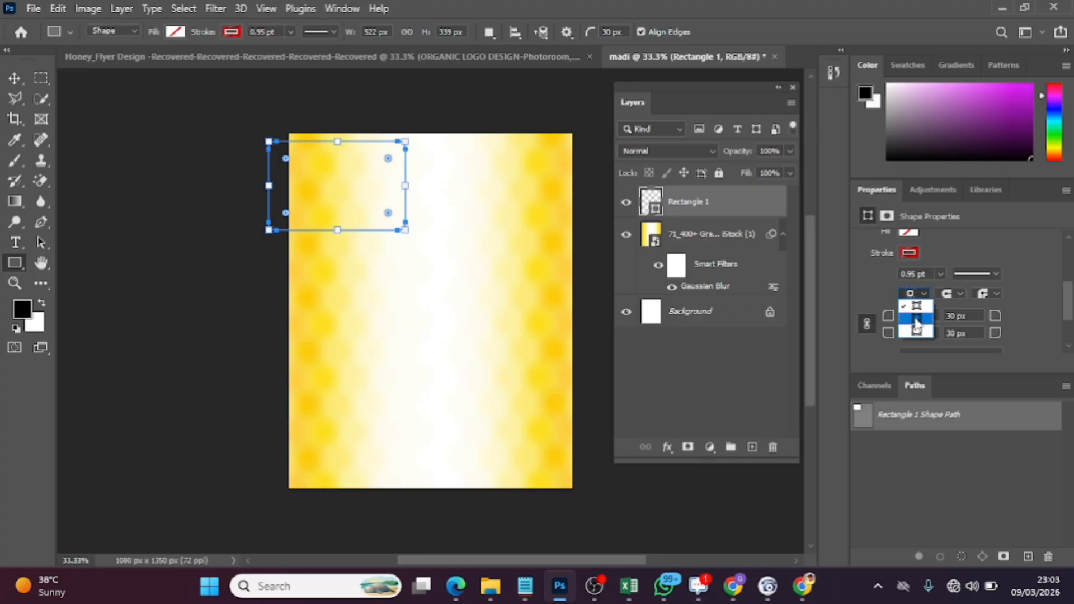
click(916, 318)
click(917, 294)
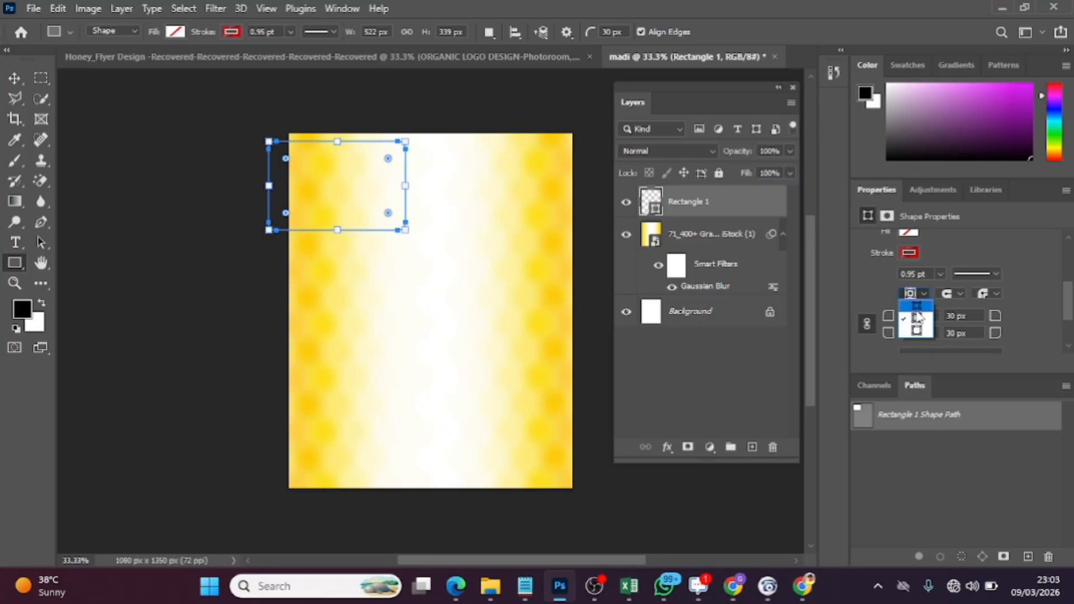
click(921, 330)
Change the rectangle's stroke from the red gradient to the solid dark brown colour #160801
click(919, 254)
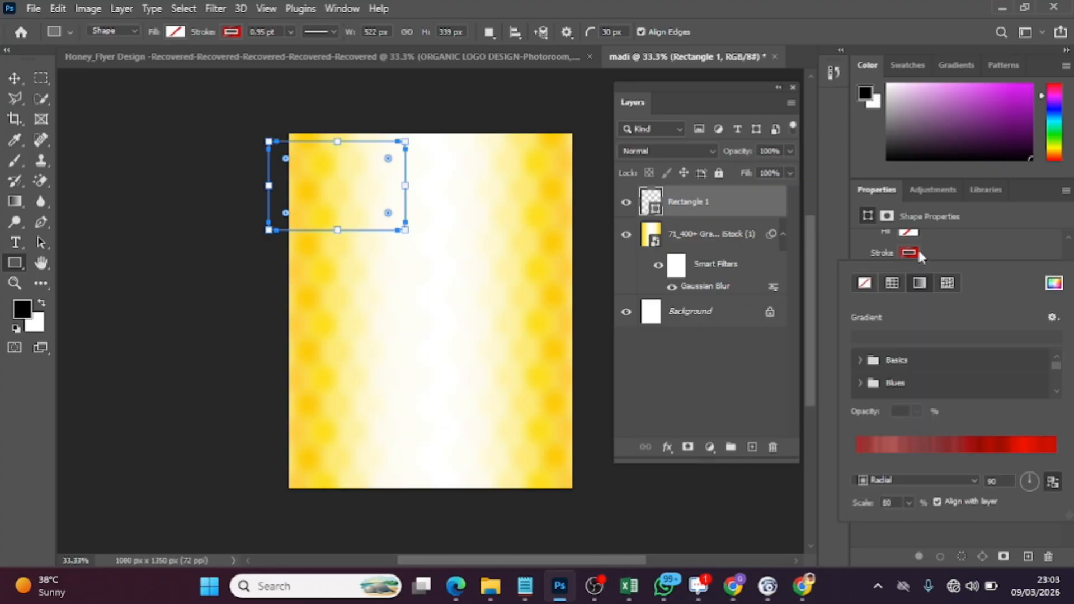
click(857, 361)
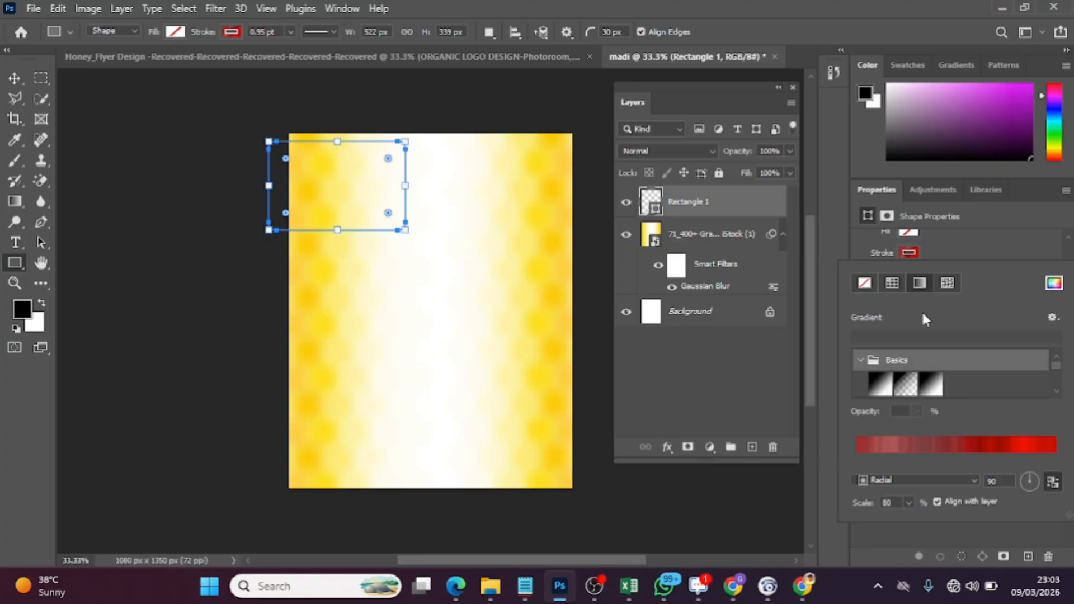
click(865, 360)
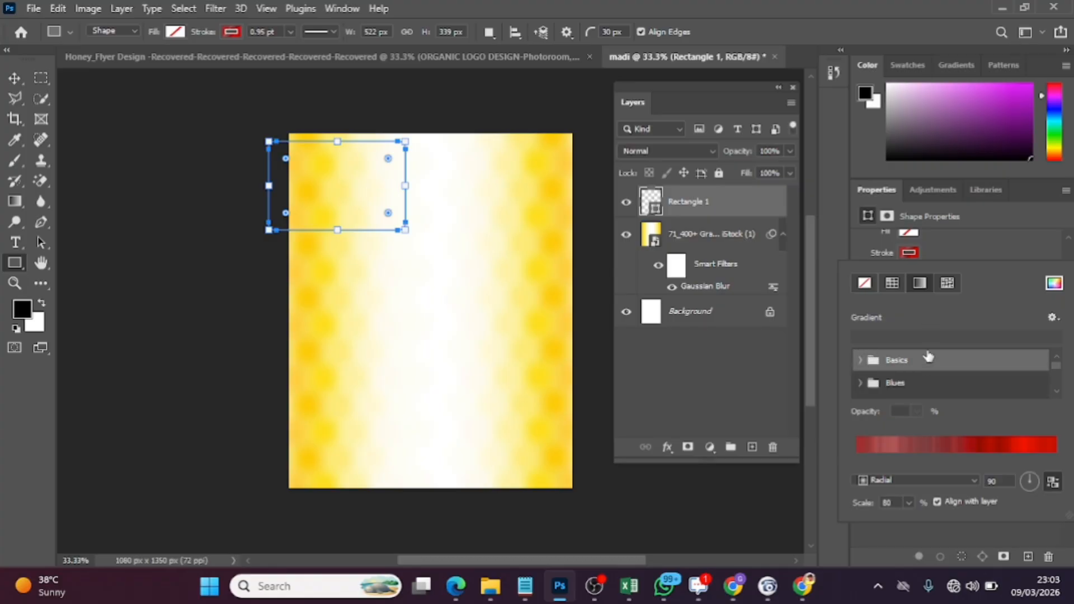
click(1055, 285)
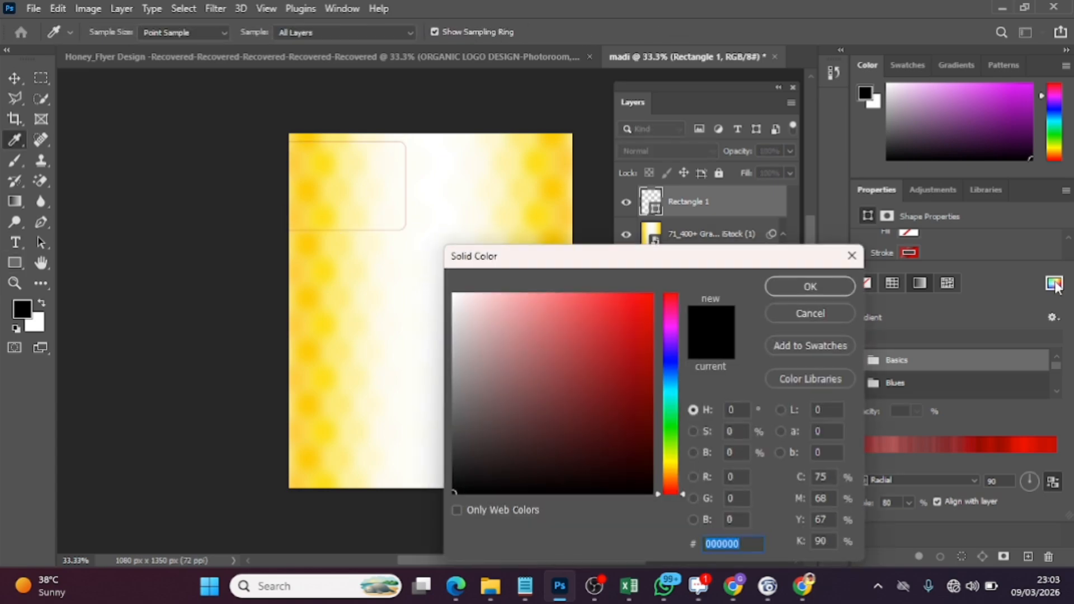
text(16)
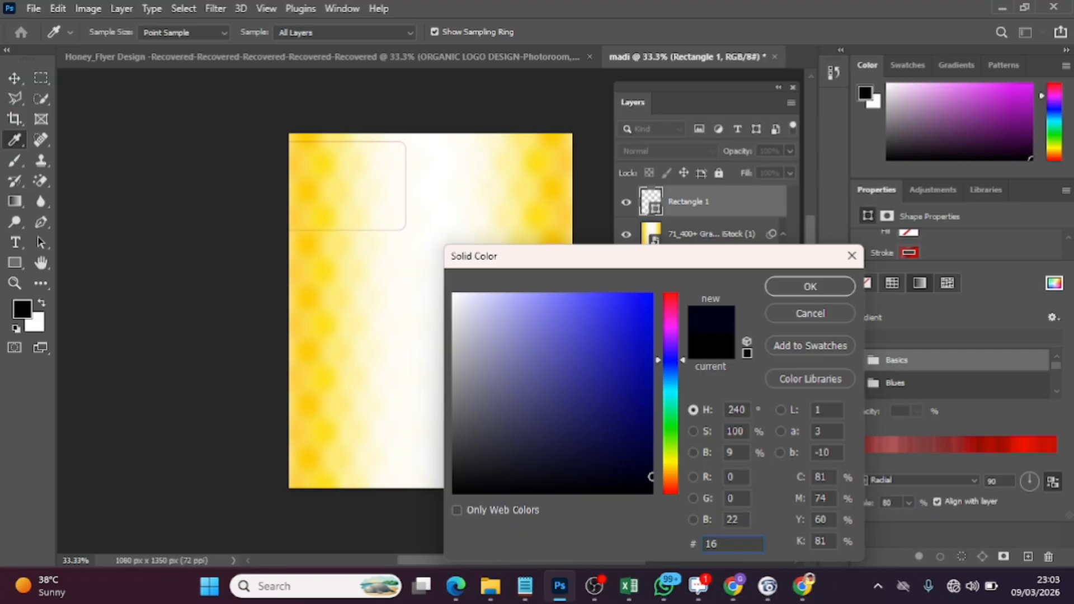
text(0801)
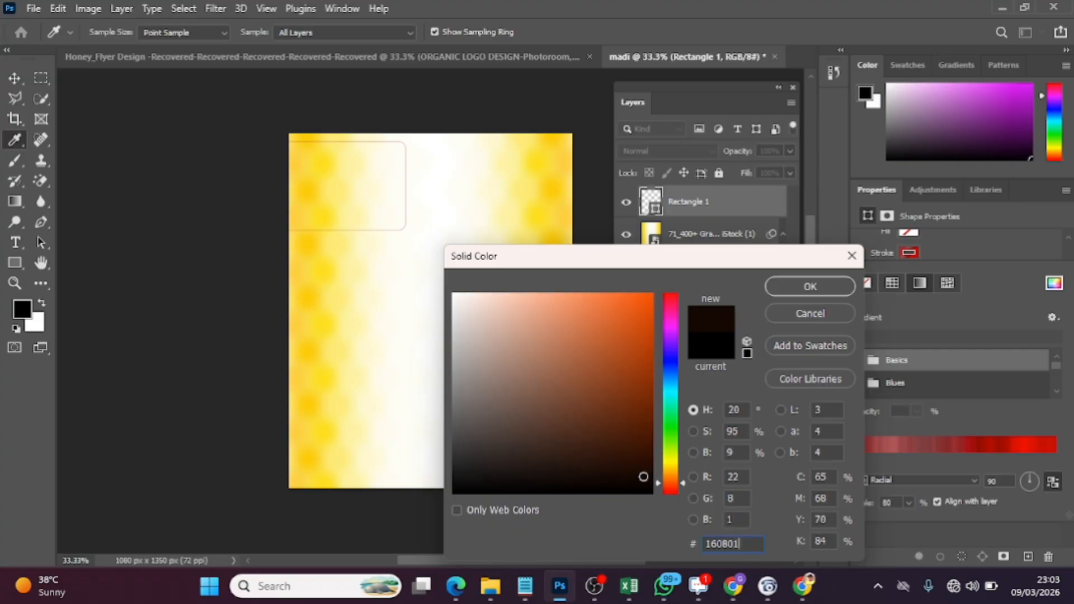
key(Return)
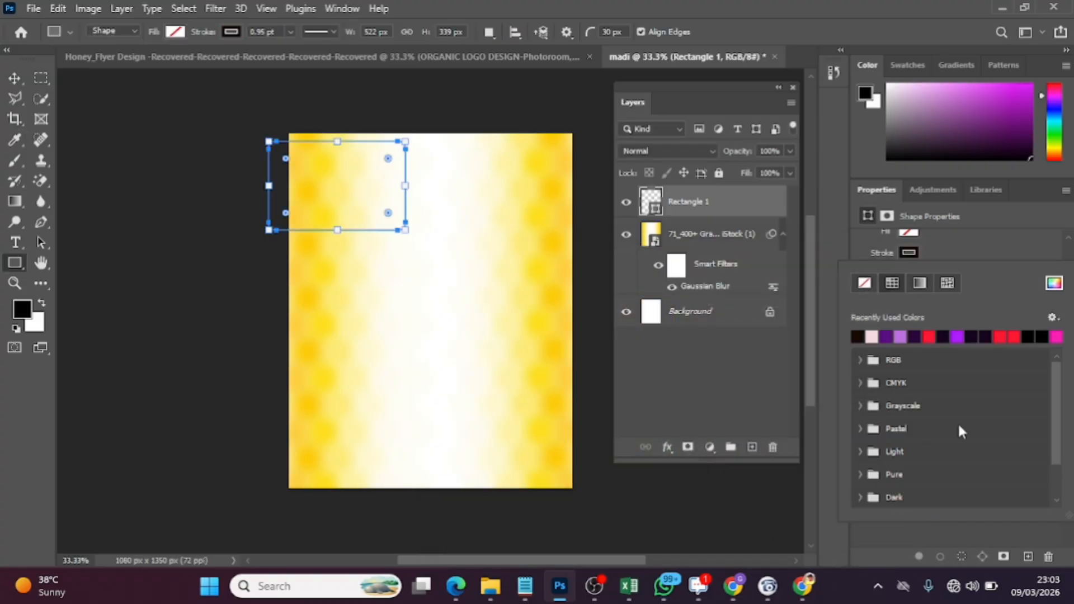
Fully lock the blurred honeycomb image layer in its original position
click(12, 81)
mouse_move(351, 235)
mouse_down()
mouse_move(369, 245)
mouse_move(334, 230)
mouse_up()
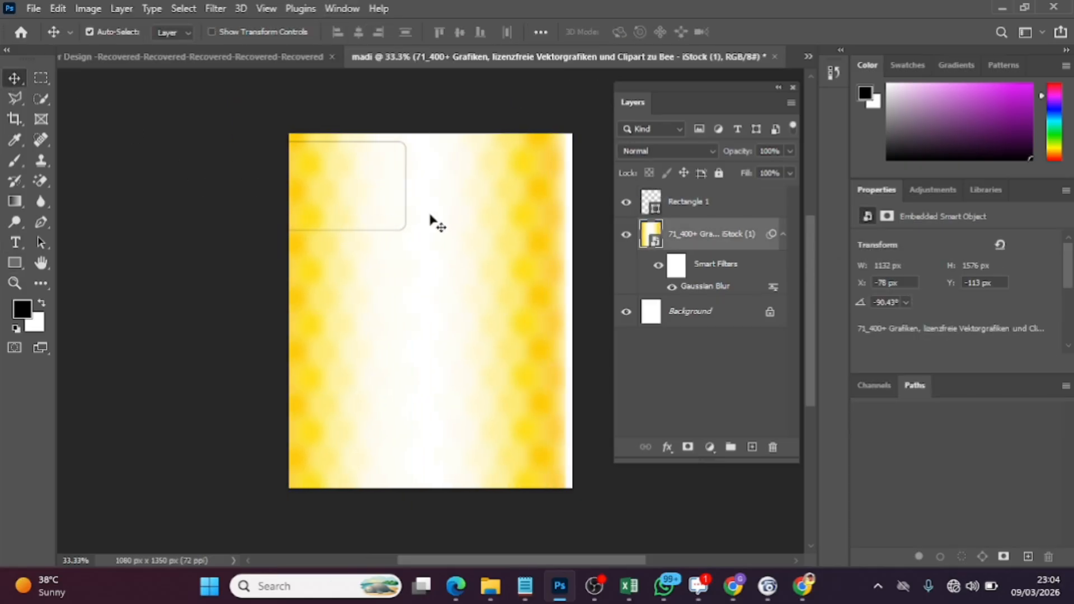
drag(431, 221, 440, 221)
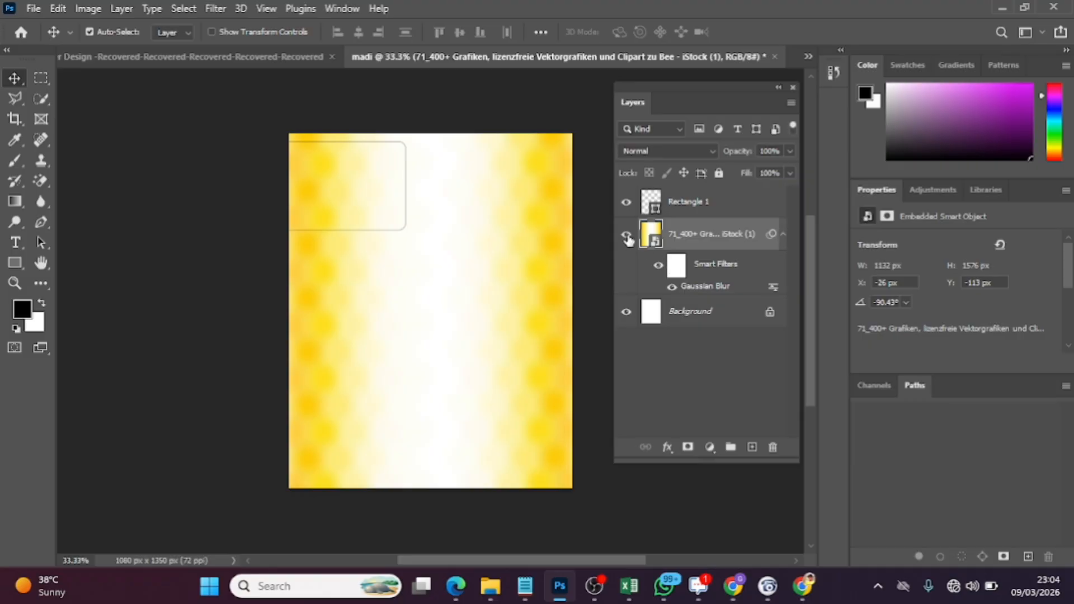
click(718, 173)
Move the rounded rectangle outline fully onto the canvas, to about X 92 px and Y 104 px
drag(378, 199, 415, 236)
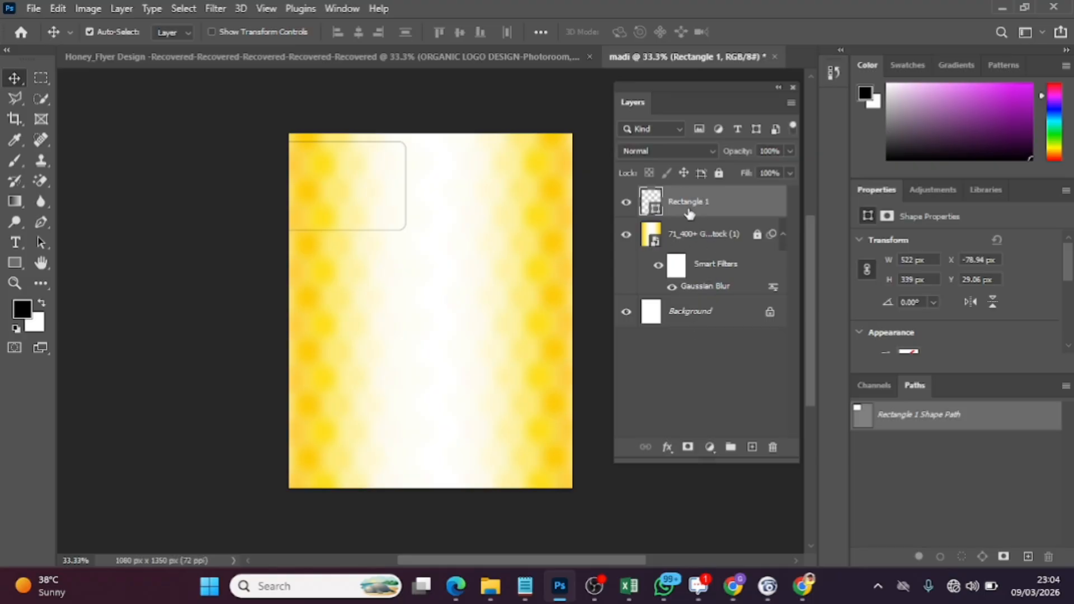
key(Right)
key(Right)
key(Right)
key(Right)
key(Right)
key(Right)
key(Right)
key(Right)
key(Right)
key(Right)
key(Right)
key(Right)
key(Right)
key(Right)
key(Right)
key(Right)
key(Right)
key(Right)
key(Right)
key(Right)
key(Right)
key(Right)
key(Right)
key(Right)
key(Right)
key(Right)
key(Right)
key(Right)
key(Right)
key(Right)
key(Right)
key(Right)
key(Right)
key(Right)
key(Right)
key(Right)
key(Right)
key(Right)
key(Right)
key(Right)
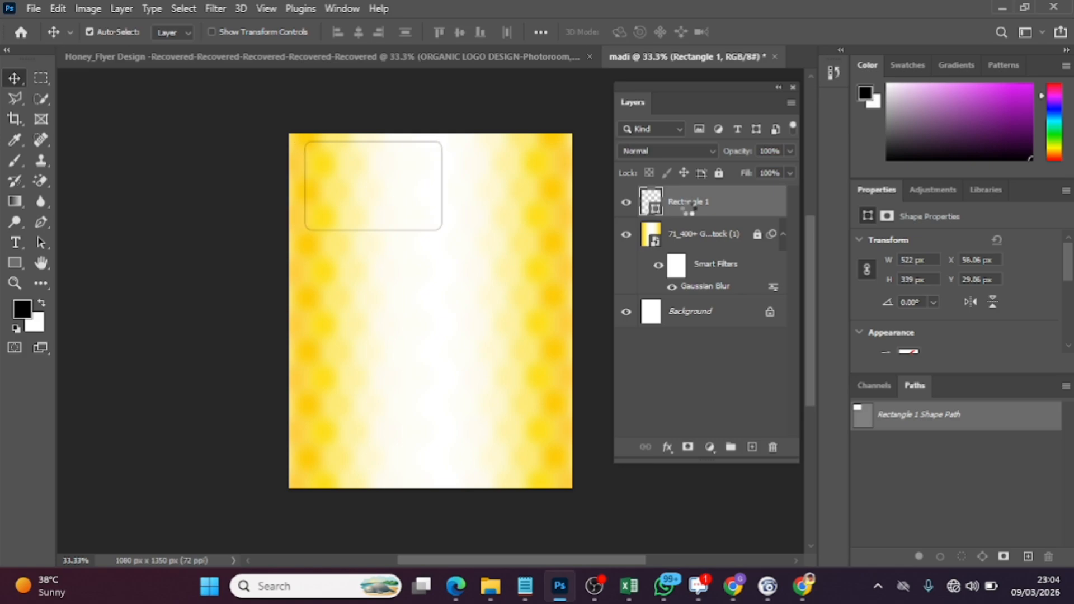
key(Down)
key(Down)
key(Down)
key(Down)
key(Down)
key(Down)
key(Down)
key(Down)
key(Down)
key(Down)
key(Down)
key(Down)
key(Down)
key(Down)
key(Down)
key(Down)
key(Down)
key(Down)
key(Down)
key(Down)
key(Down)
key(Down)
key(Down)
key(Down)
key(Down)
key(Down)
key(Down)
key(Down)
key(Down)
key(Down)
key(Down)
key(Down)
key(Down)
key(Down)
key(Down)
key(Down)
key(Down)
key(Down)
key(Down)
key(Down)
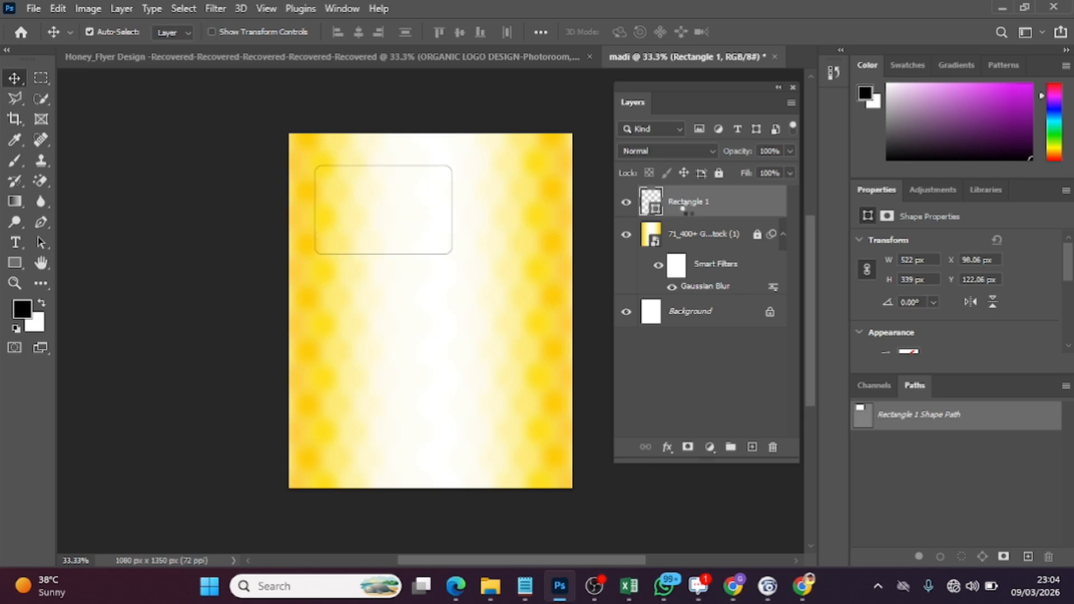
key(Left)
key(Left)
key(Left)
key(Left)
key(Left)
key(Left)
key(Up)
key(Up)
key(Up)
key(Up)
key(Up)
key(Up)
key(Up)
key(Up)
key(Up)
key(Up)
key(Up)
key(Up)
key(Up)
key(Up)
key(Up)
key(Up)
key(Up)
key(Up)
key(Up)
key(Up)
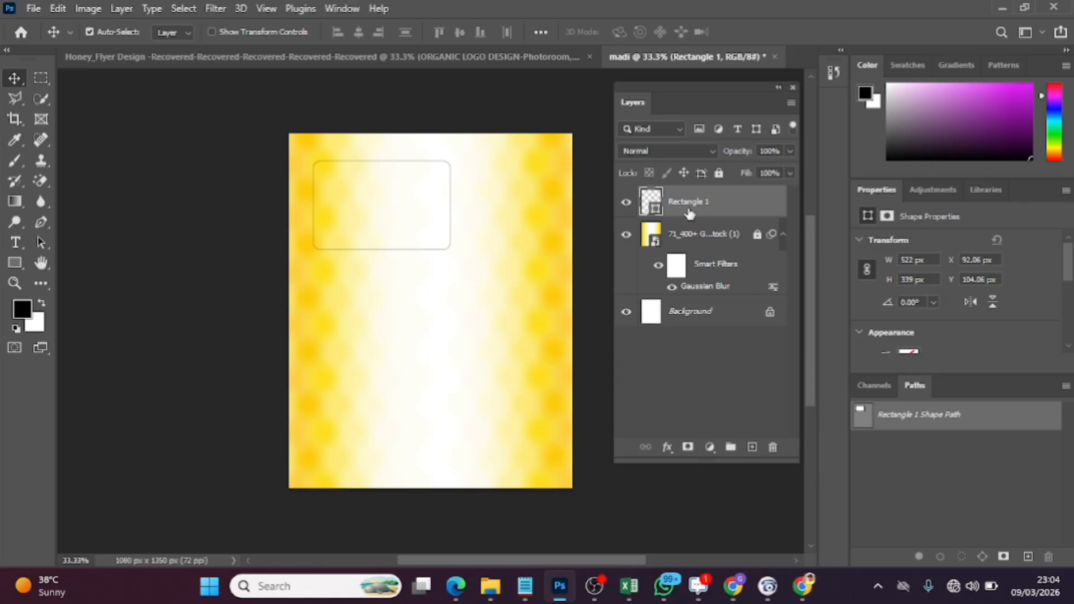
Thicken the rounded rectangle's stroke to about 2.51 pt
drag(1068, 274, 1069, 301)
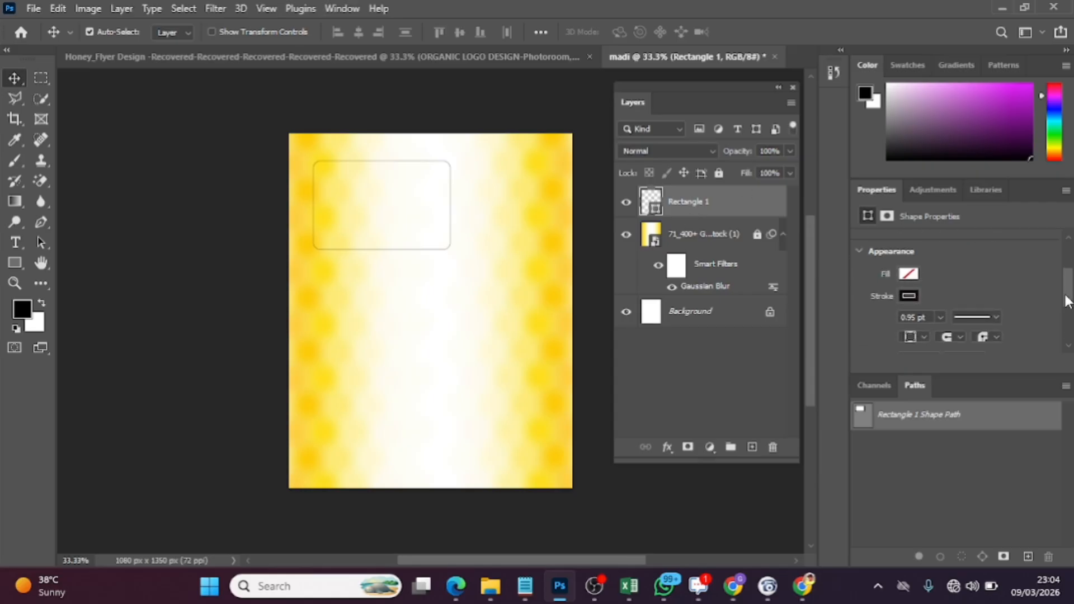
click(941, 317)
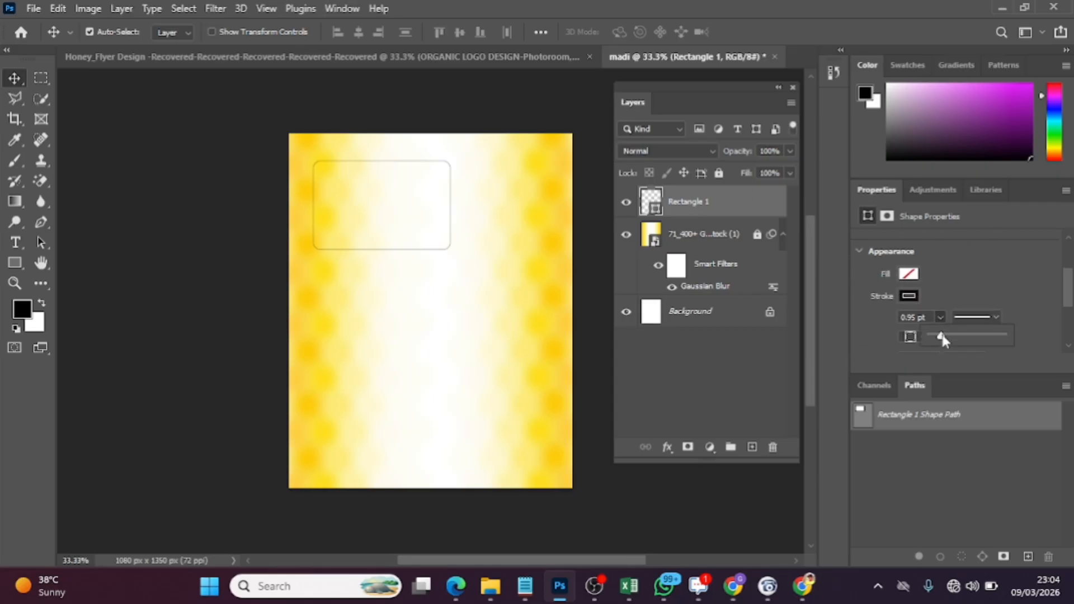
drag(943, 338, 945, 340)
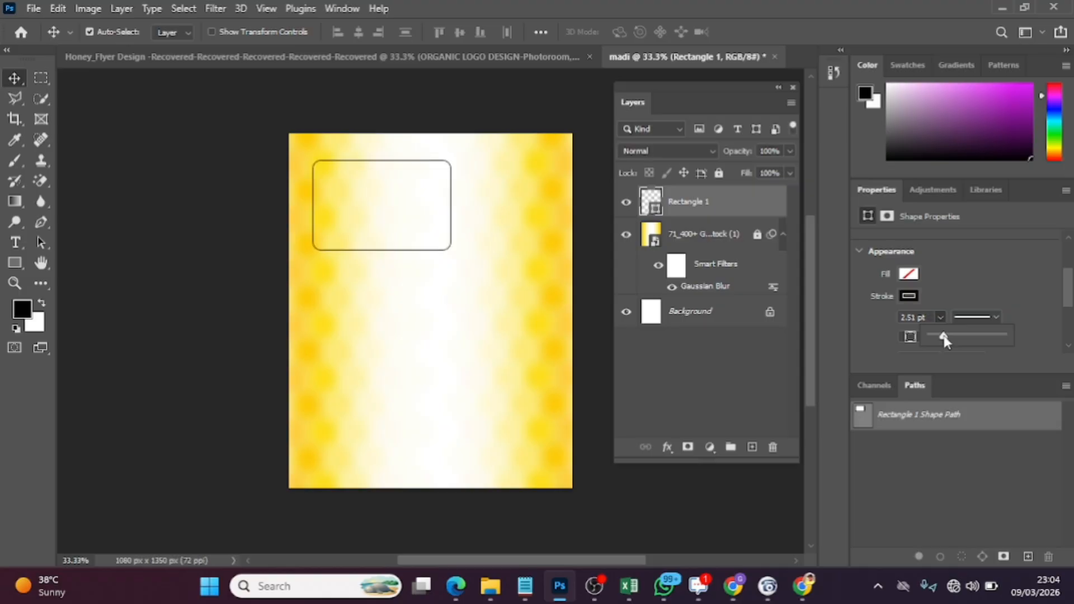
Add a layer mask to the rectangle outline and brush black over the middle of all four sides, leaving only the corner brackets
click(686, 446)
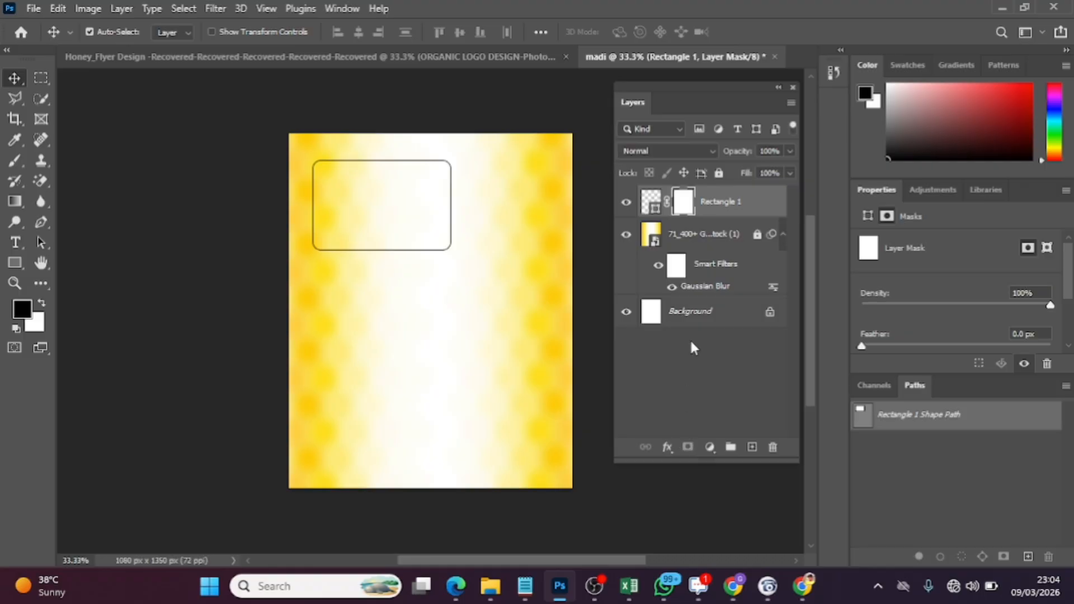
click(15, 160)
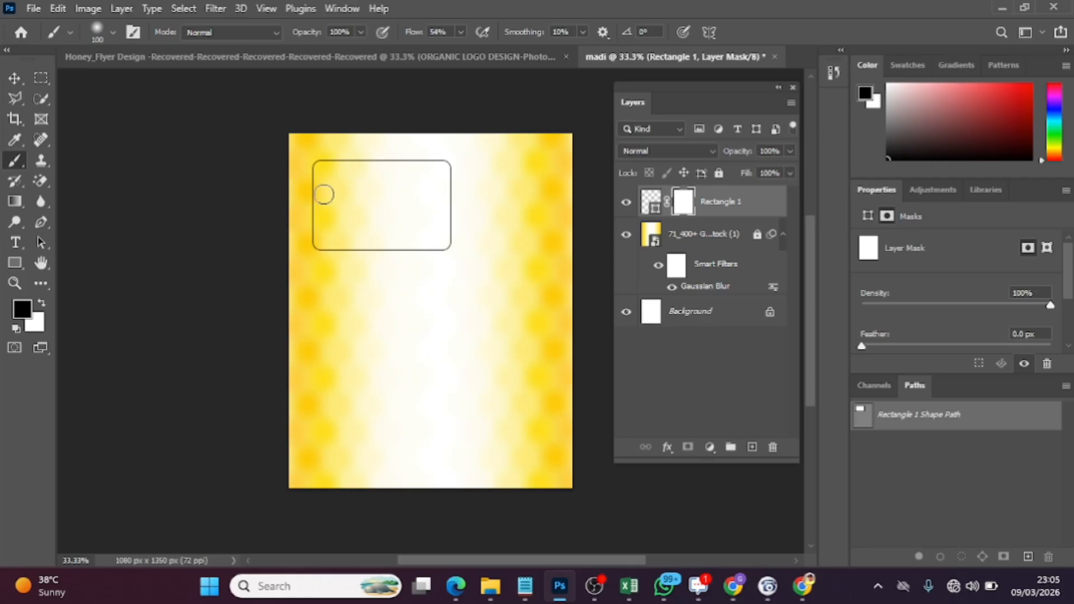
mouse_move(317, 194)
mouse_down()
mouse_move(284, 200)
mouse_move(305, 224)
mouse_up()
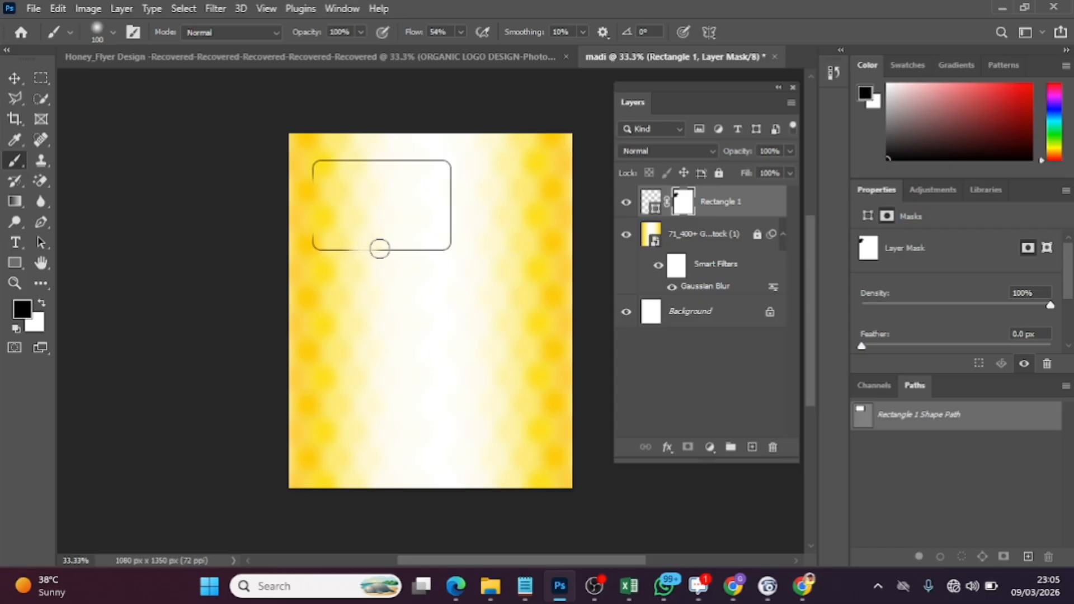
mouse_move(399, 251)
mouse_down()
mouse_move(353, 247)
mouse_move(333, 256)
mouse_move(339, 250)
mouse_up()
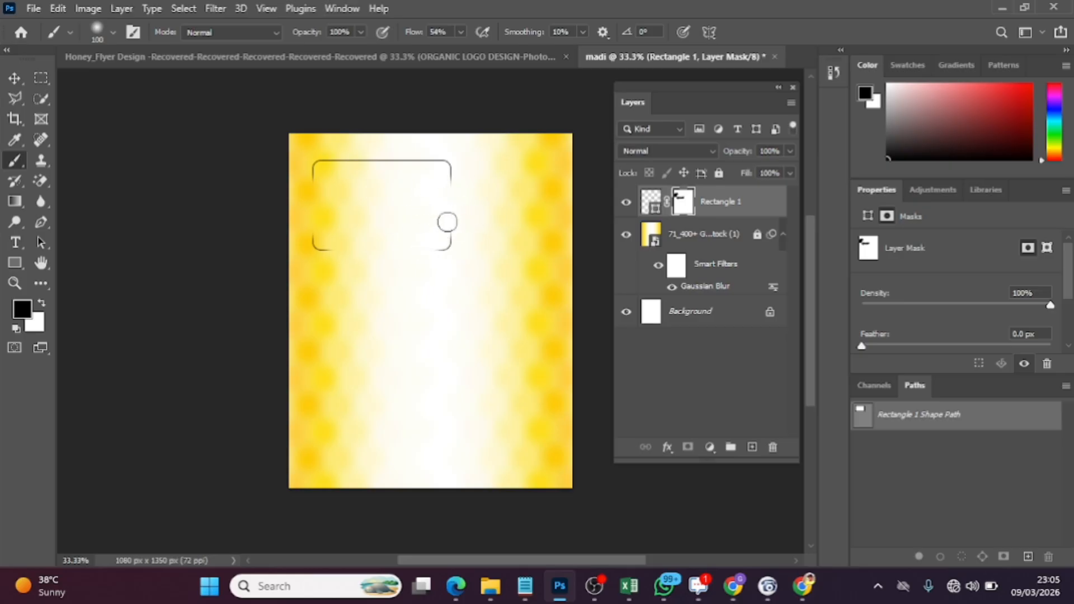
mouse_move(331, 151)
mouse_down()
mouse_move(382, 170)
mouse_move(351, 156)
mouse_move(387, 164)
mouse_move(407, 157)
mouse_move(387, 153)
mouse_move(437, 152)
mouse_move(408, 154)
mouse_move(431, 167)
mouse_up()
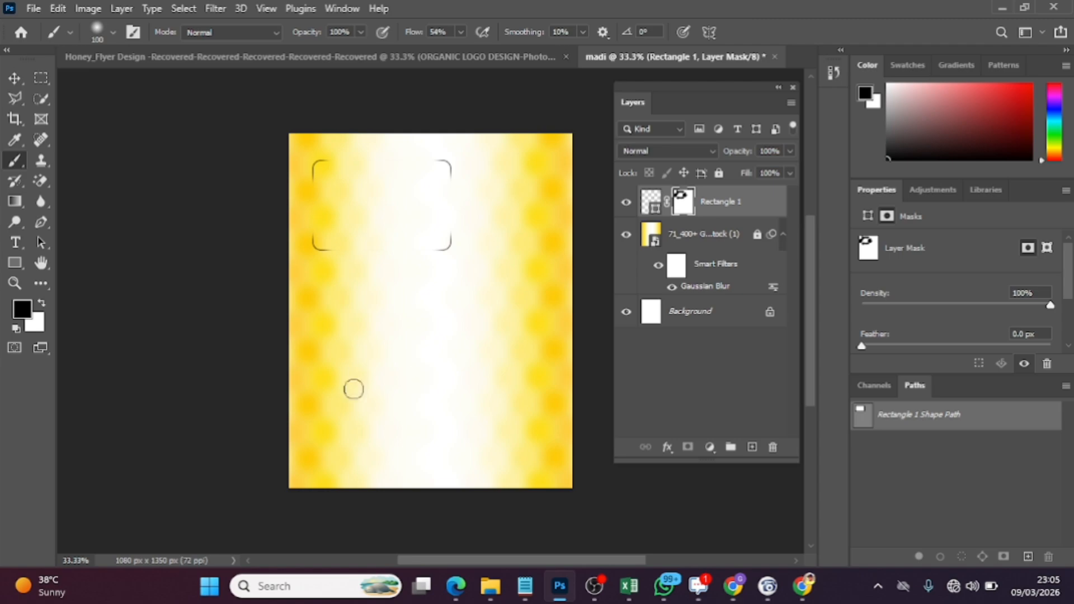
click(14, 78)
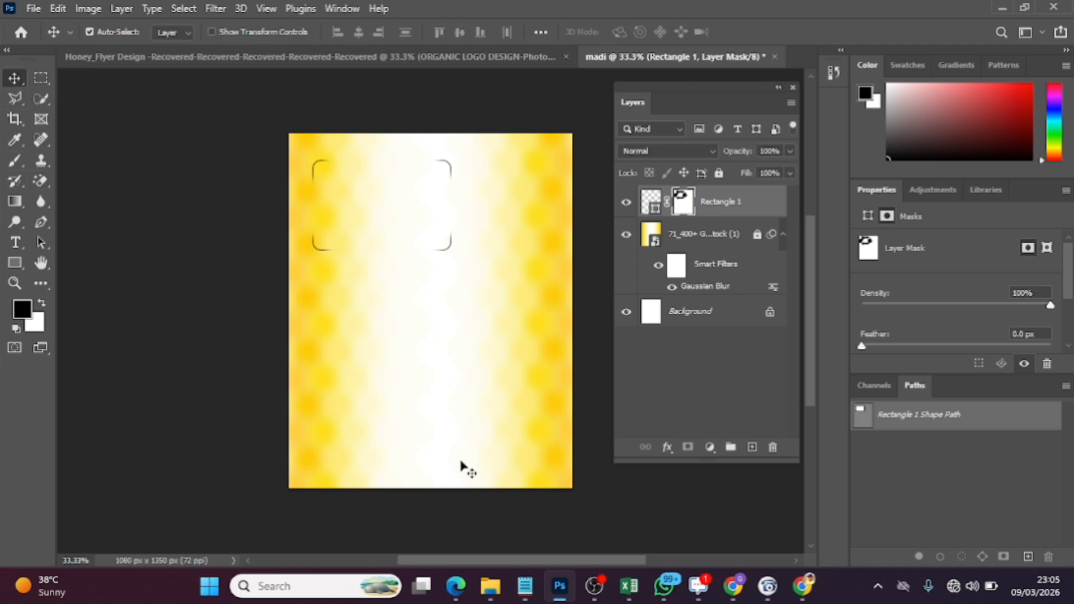
On a new layer, draw a rounded rectangle about 462 × 579 px and fill it with the recently used dark brown, without stroke
click(751, 448)
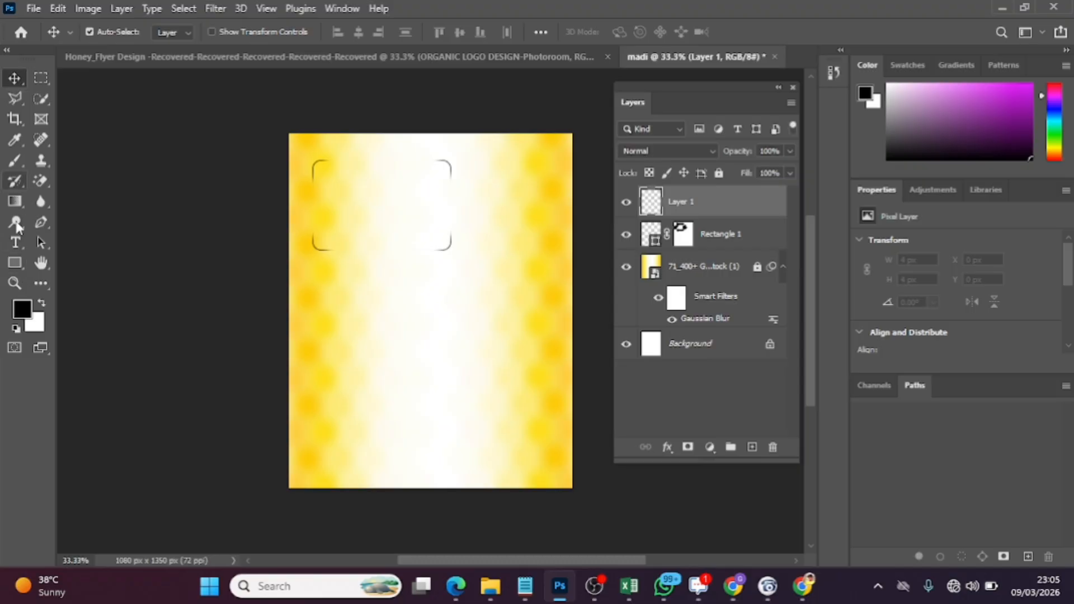
click(15, 263)
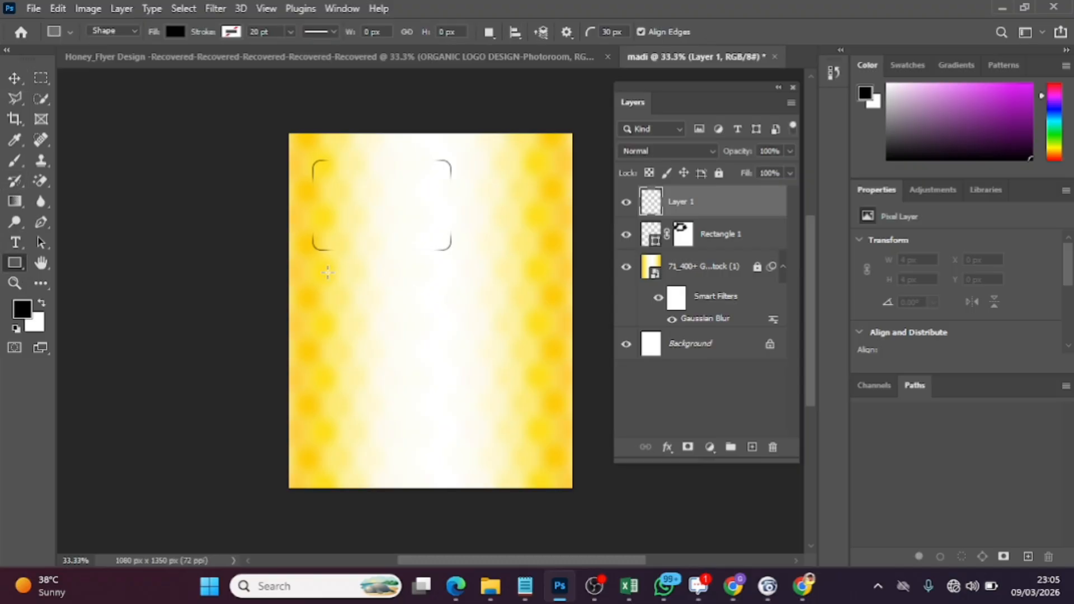
drag(321, 264, 382, 339)
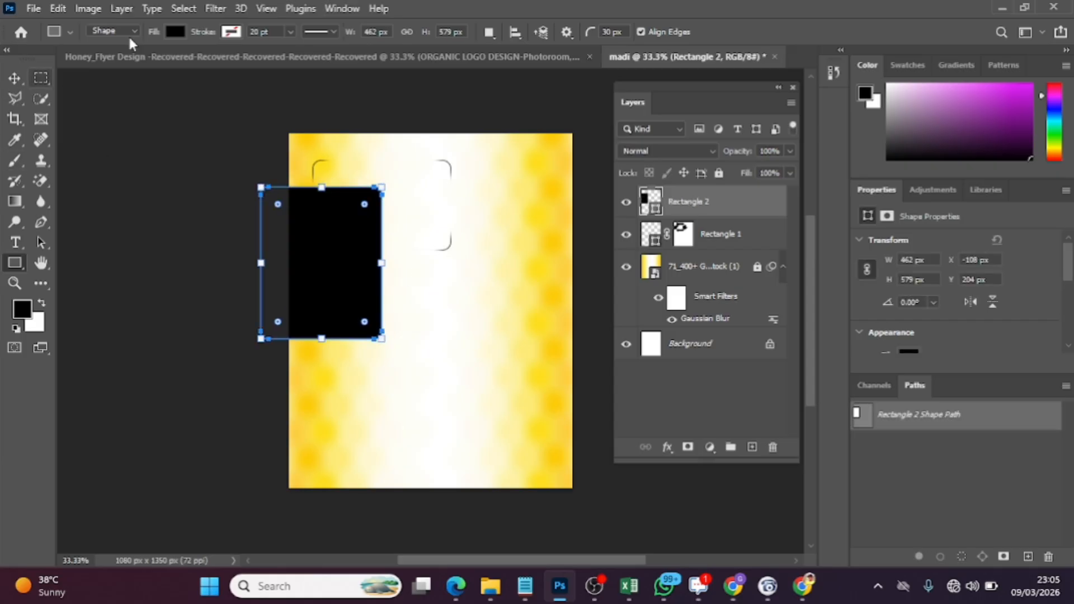
click(173, 32)
click(76, 116)
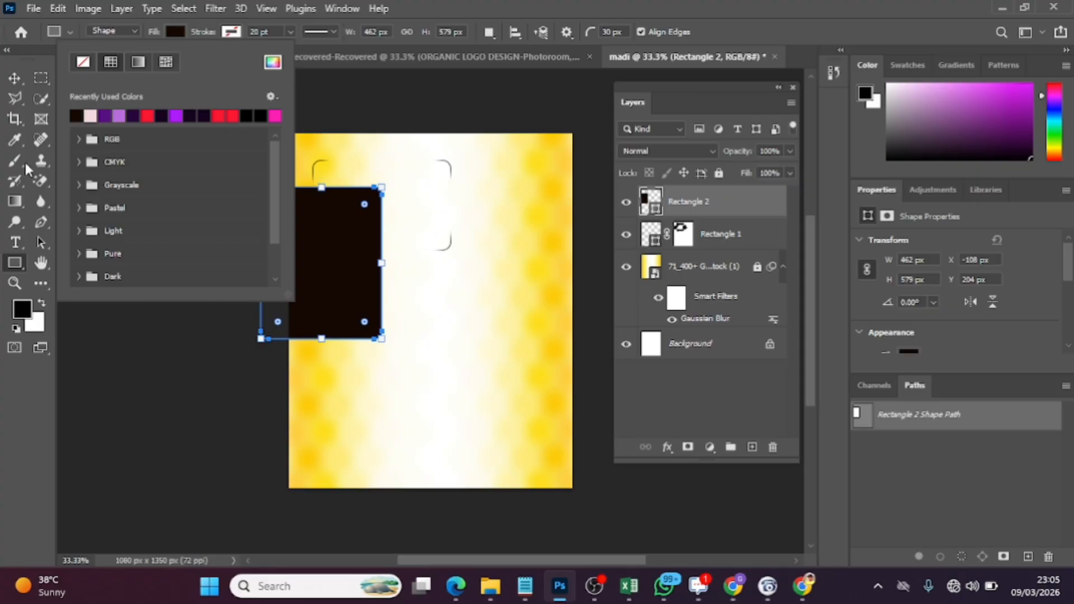
Move the dark rectangle below the corner brackets to about X 93 px, Y 507 px, and shorten its height to about 534 px
click(15, 78)
drag(319, 283, 368, 351)
key(ctrl+t)
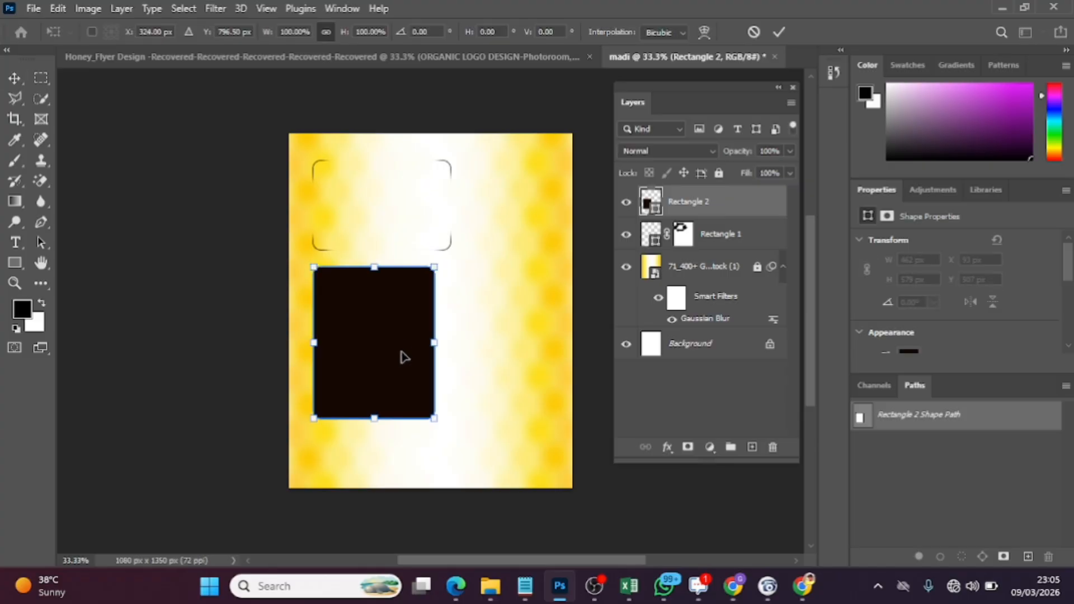
drag(374, 417, 372, 405)
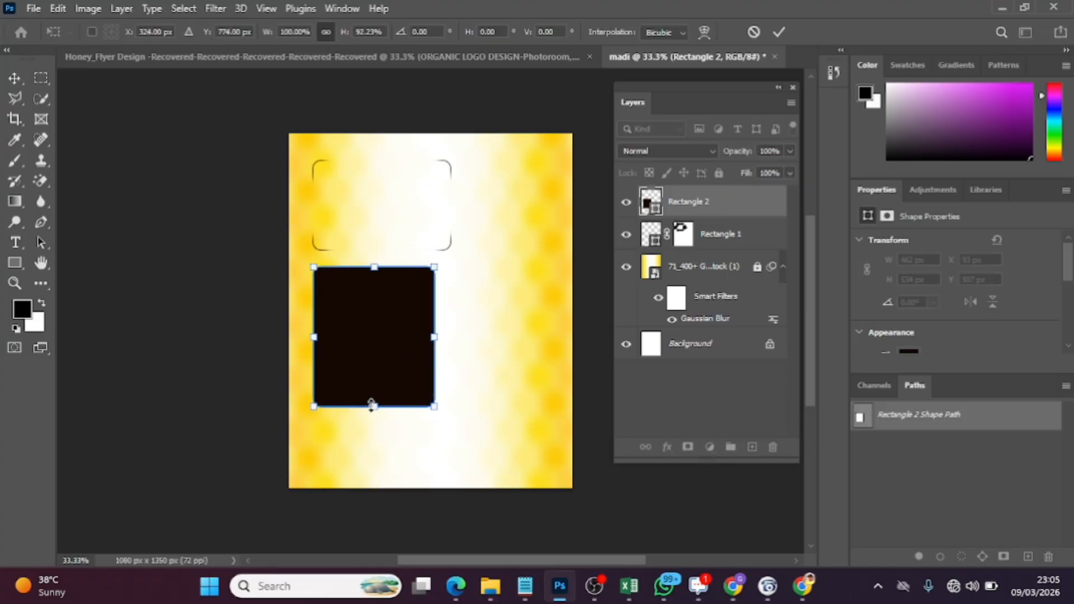
key(Return)
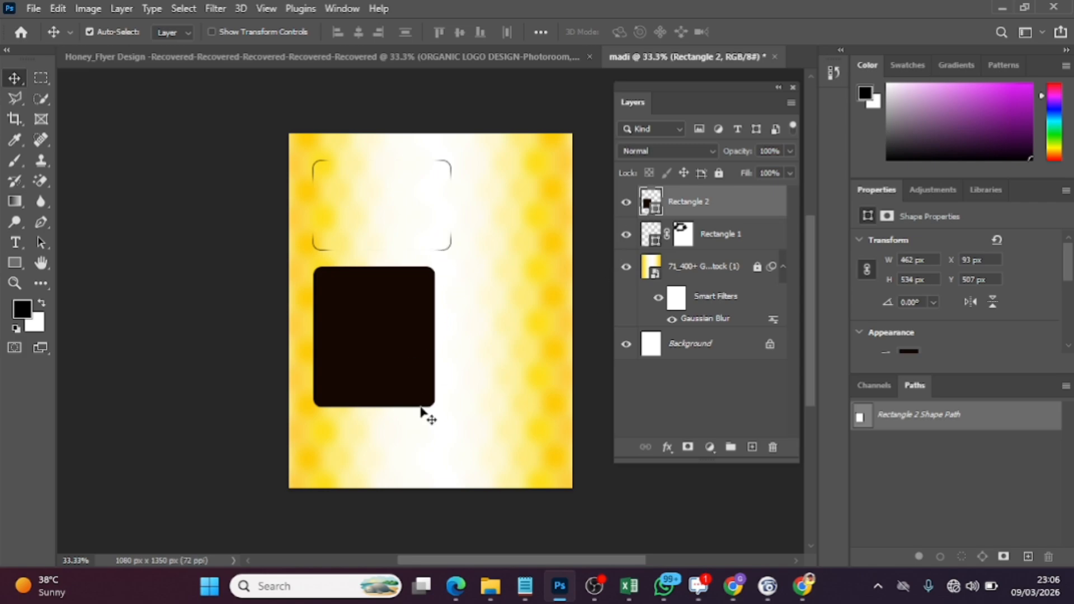
On a new layer, draw a closed wavy Pen shape about 1694 × 561 px covering the bottom of the canvas and extending beyond its edges
click(752, 447)
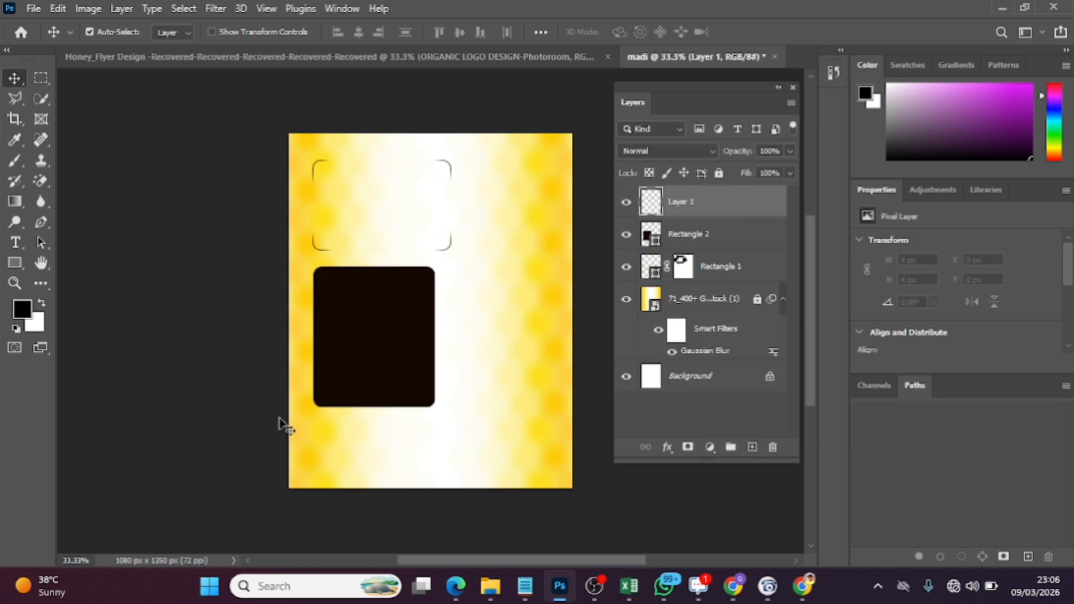
click(40, 222)
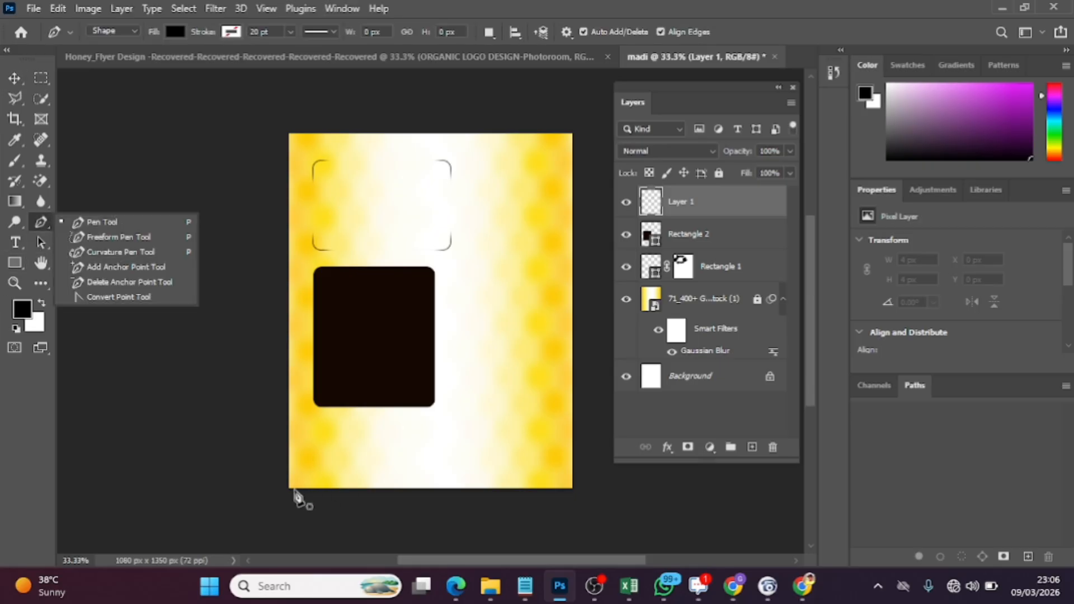
click(248, 403)
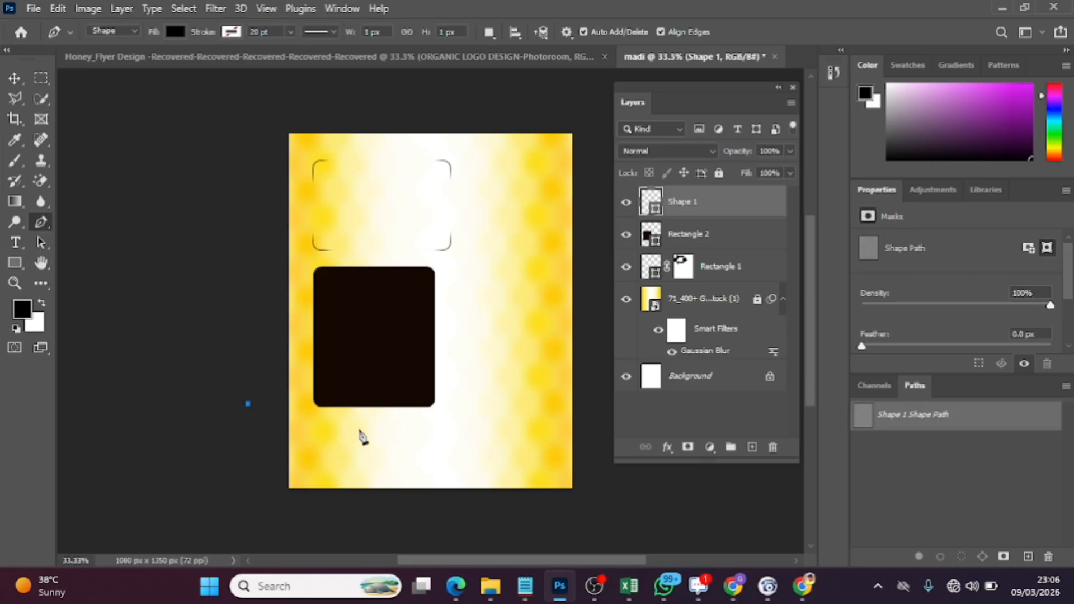
drag(364, 439, 433, 429)
drag(564, 420, 612, 496)
click(598, 414)
drag(576, 546, 570, 547)
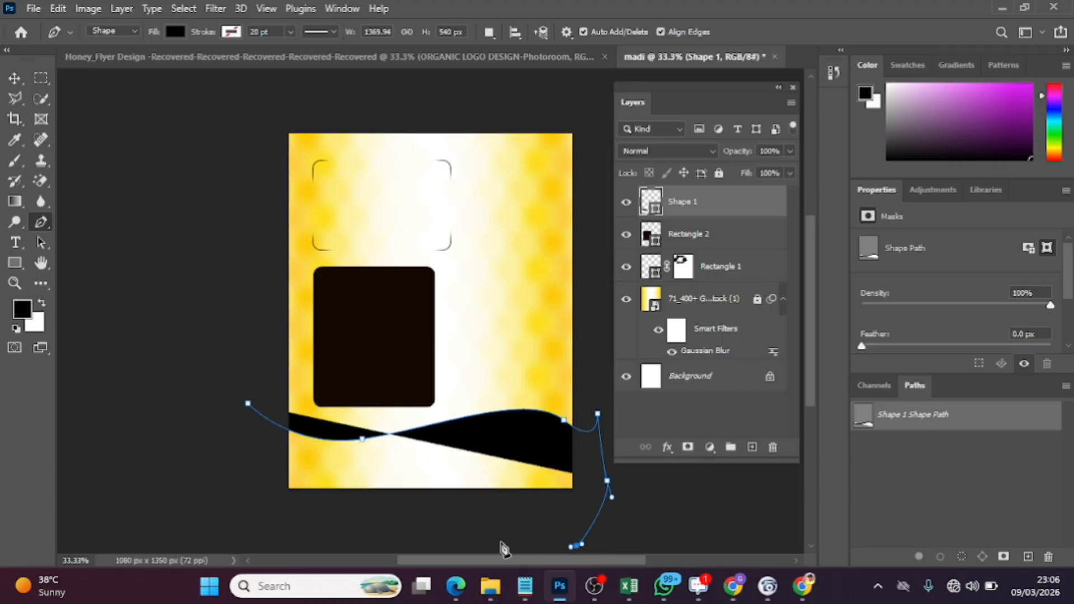
click(347, 551)
click(229, 536)
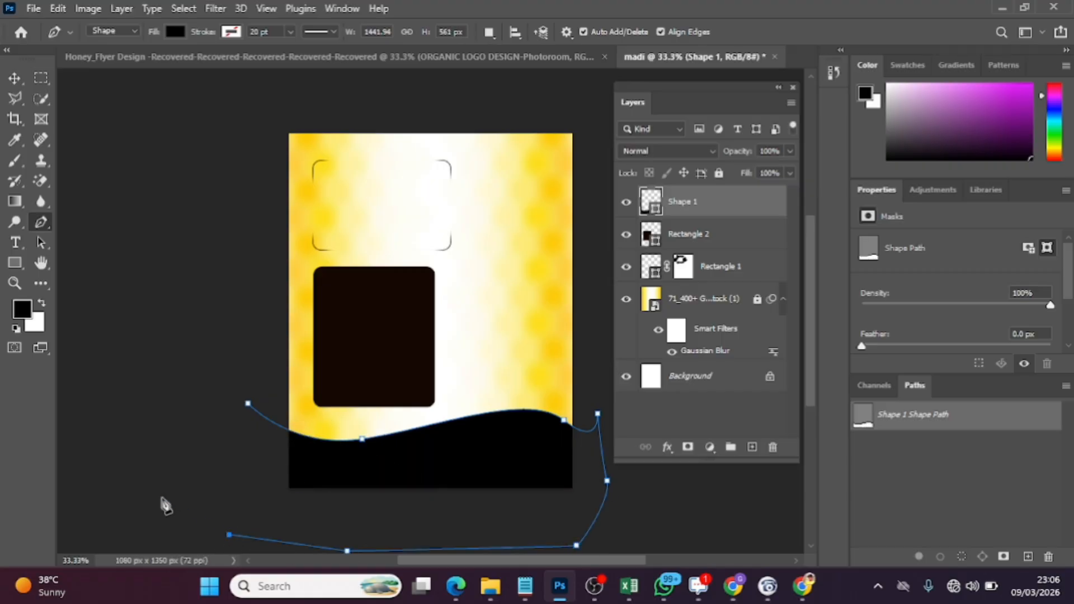
click(163, 497)
click(248, 403)
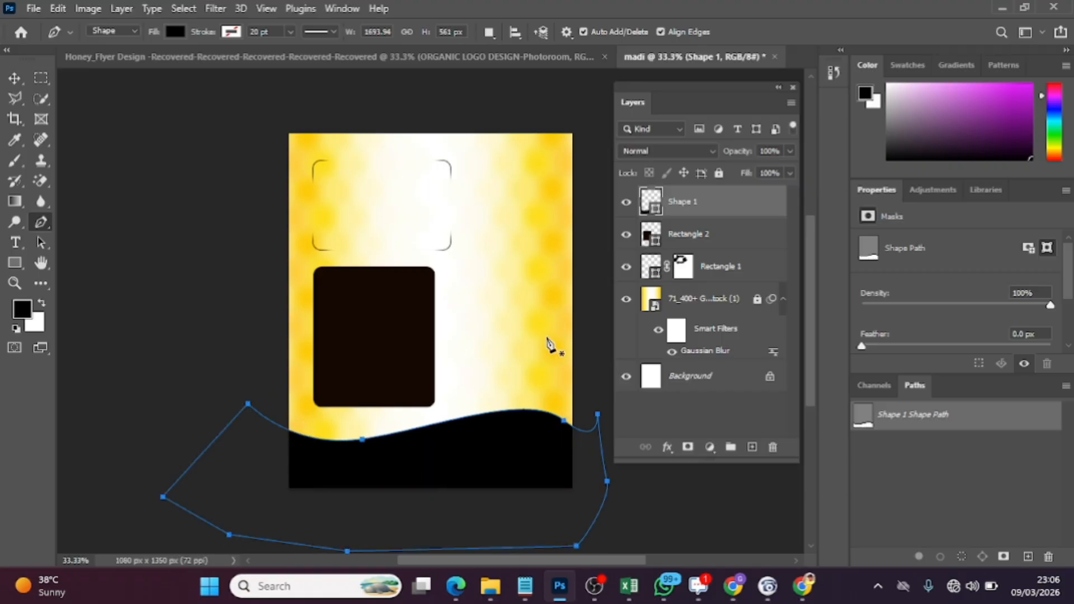
Fill the wavy bottom shape with the recently used dark brown
click(174, 31)
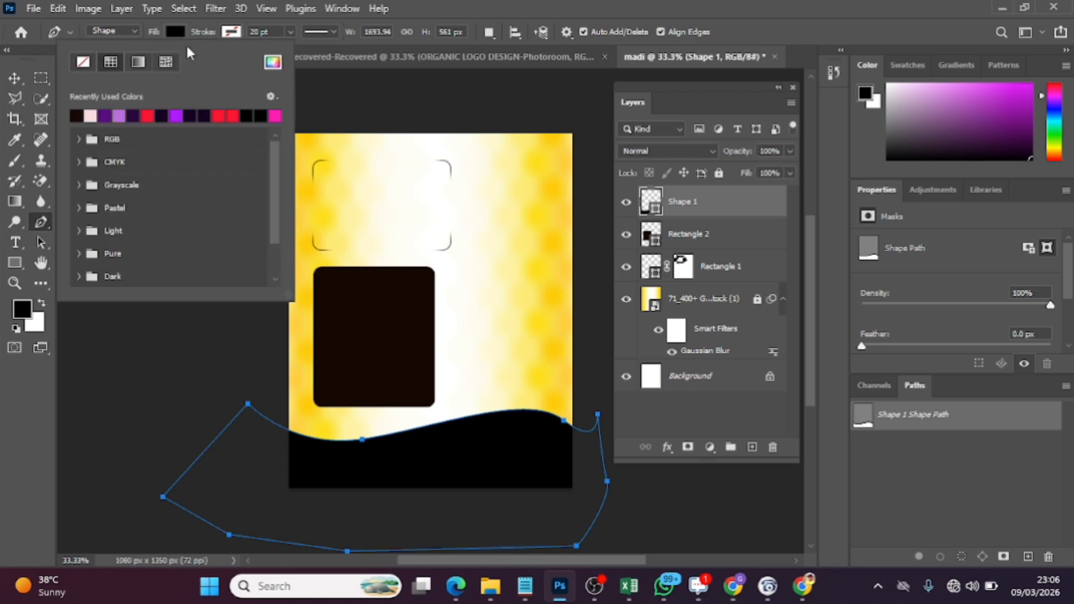
click(76, 115)
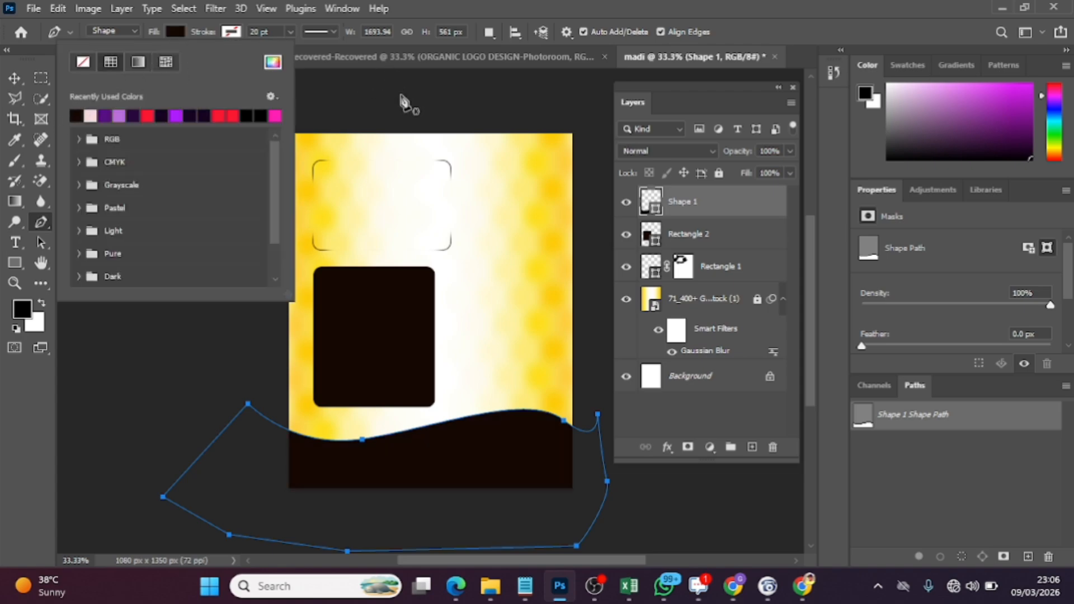
click(12, 80)
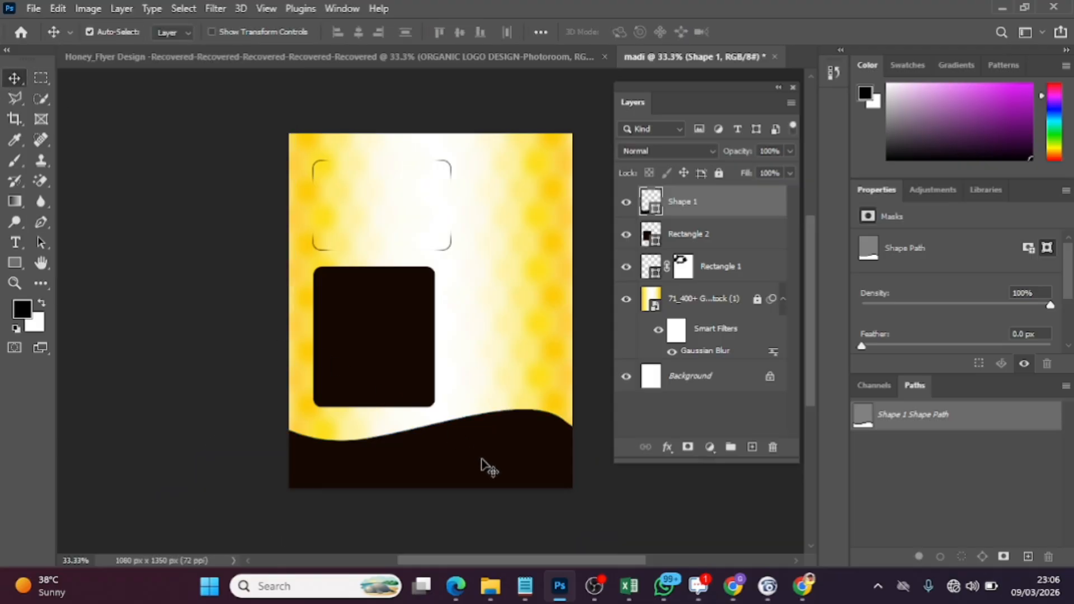
Nudge the wavy shape slightly up and the dark rectangle down to Y 513 px
key(Up)
key(Up)
key(Up)
key(Up)
key(Up)
key(Up)
key(Up)
key(Up)
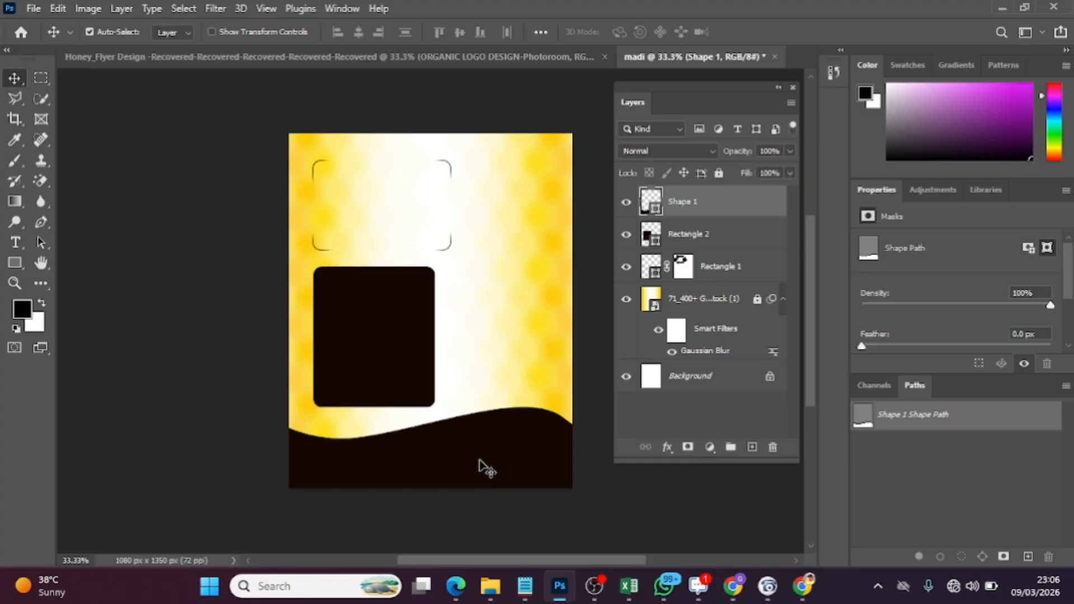
click(371, 379)
key(Down)
key(Down)
key(Down)
key(Down)
key(Down)
key(Down)
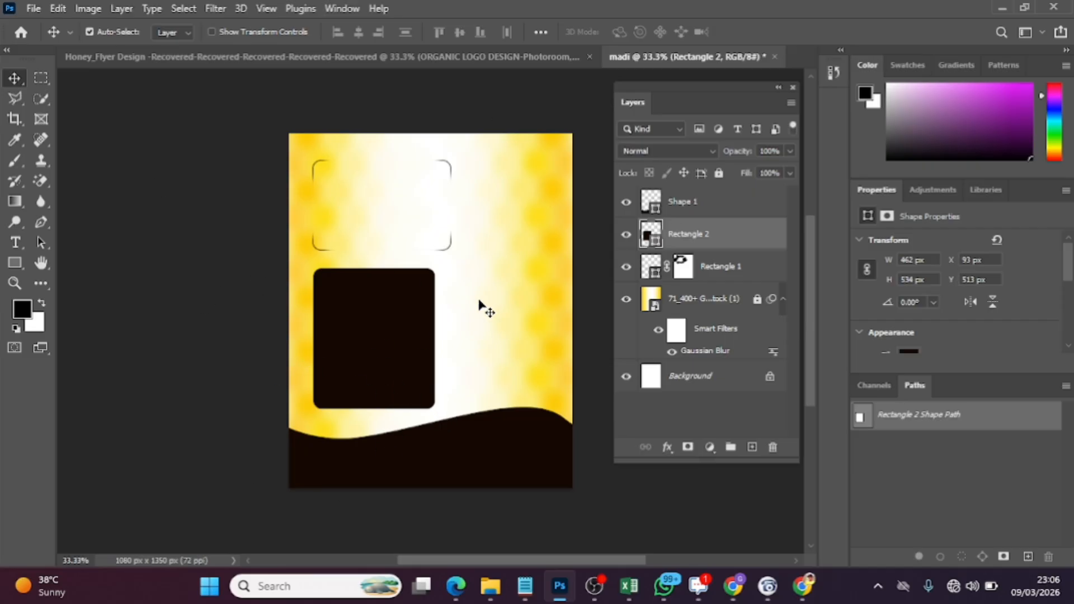
click(728, 205)
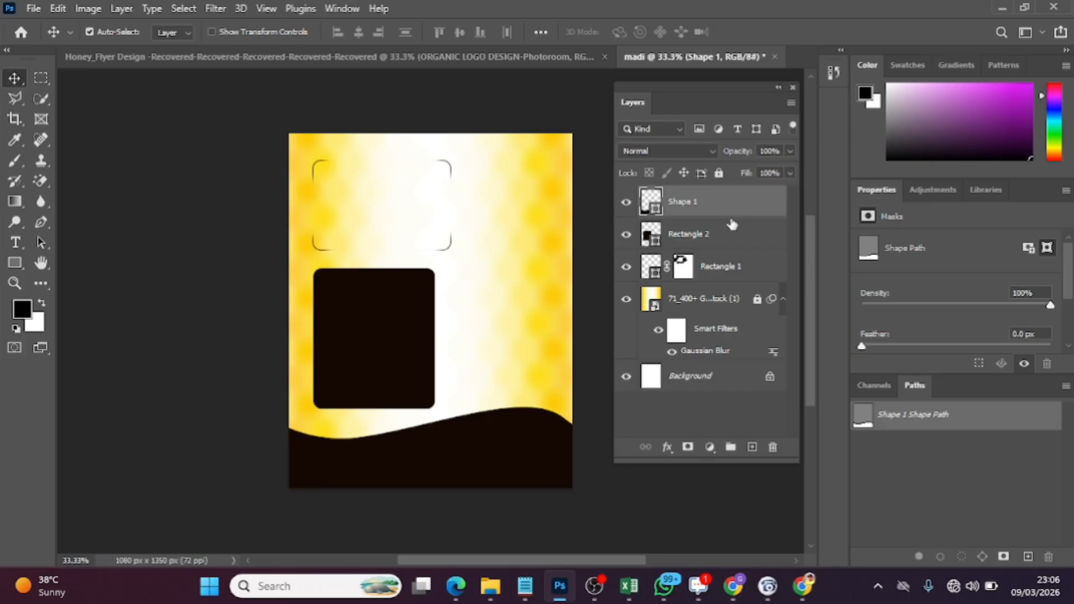
double_click(730, 242)
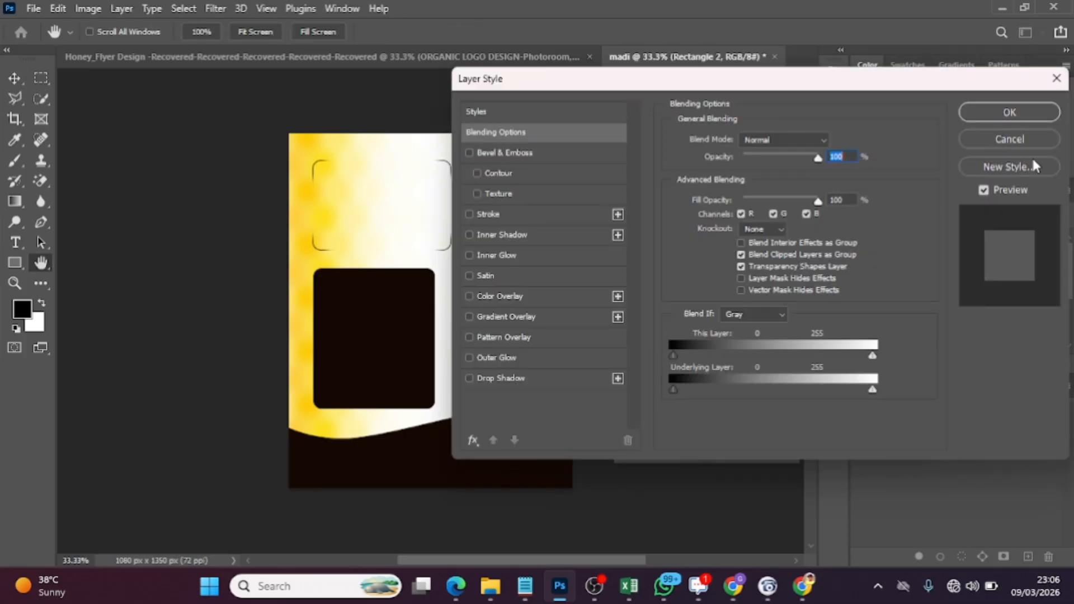
click(984, 139)
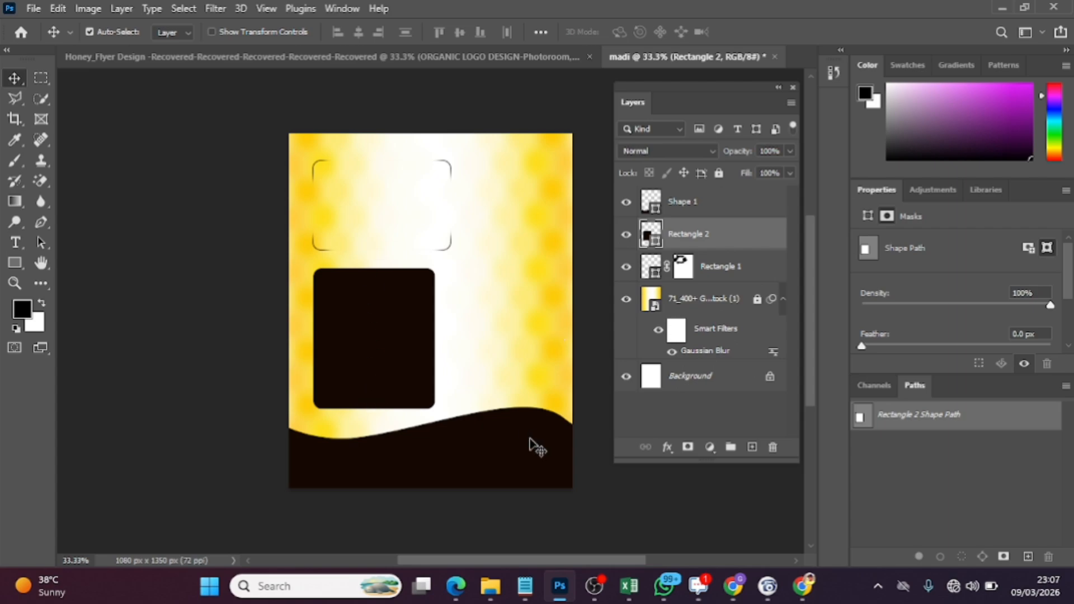
Place the honey jar and dipper image from Downloads beside the dark rectangle, at about X 573 px, Y 410 px, sized 654 × 666 px
mouse_move(490, 585)
click(490, 498)
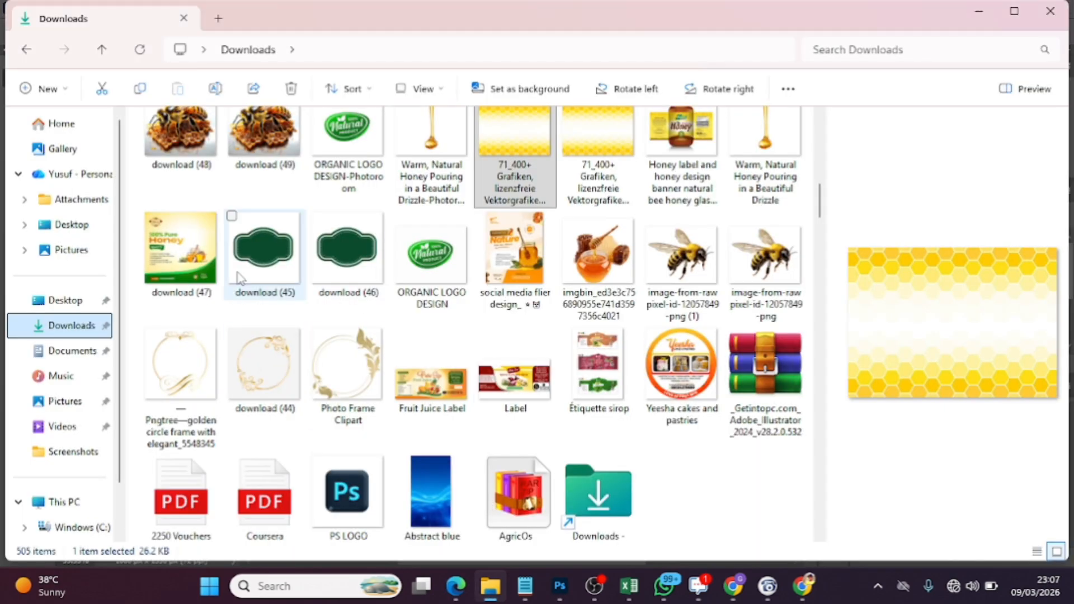
click(601, 266)
scroll(601, 266, up, 2)
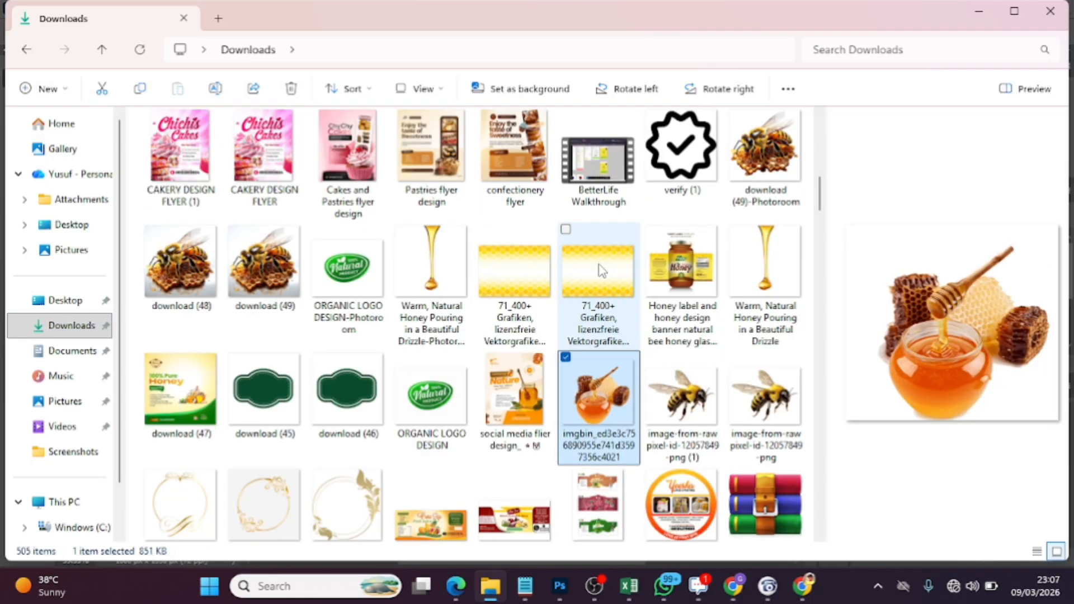
scroll(600, 271, down, 3)
drag(594, 221, 497, 370)
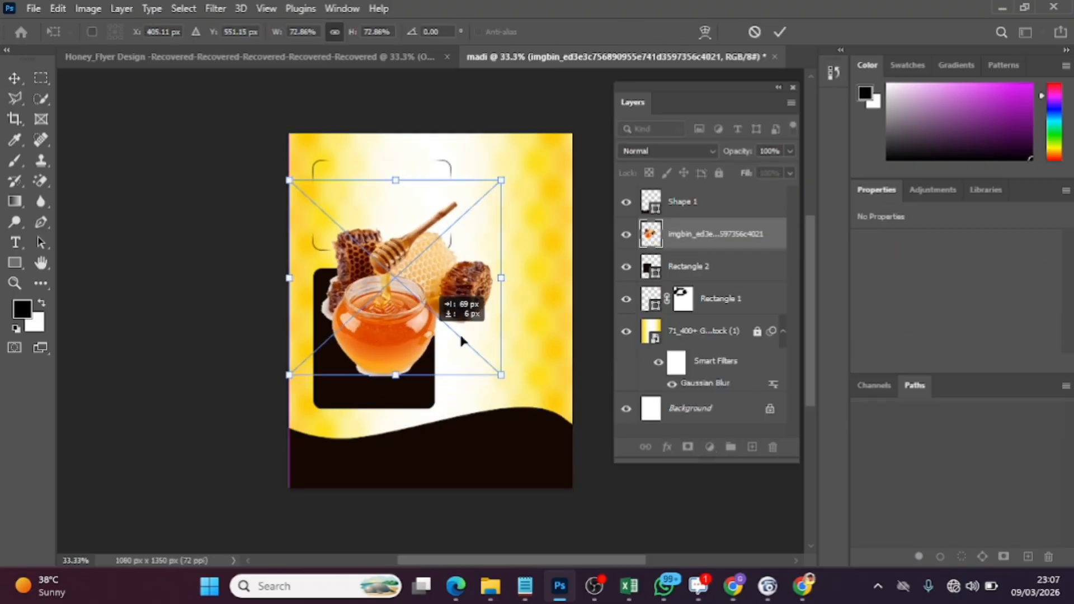
drag(376, 335, 494, 374)
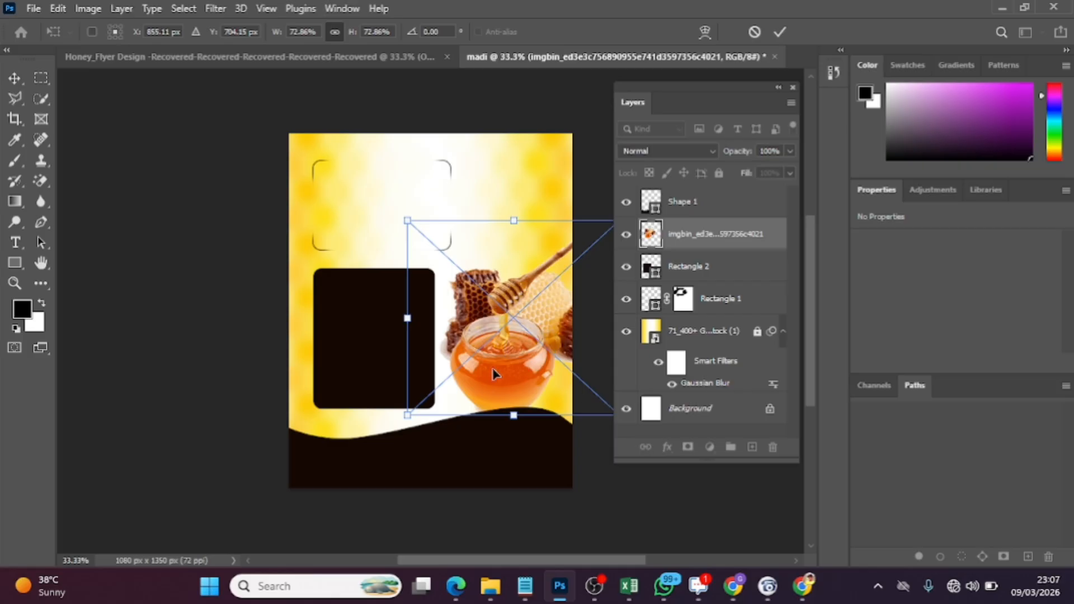
click(777, 32)
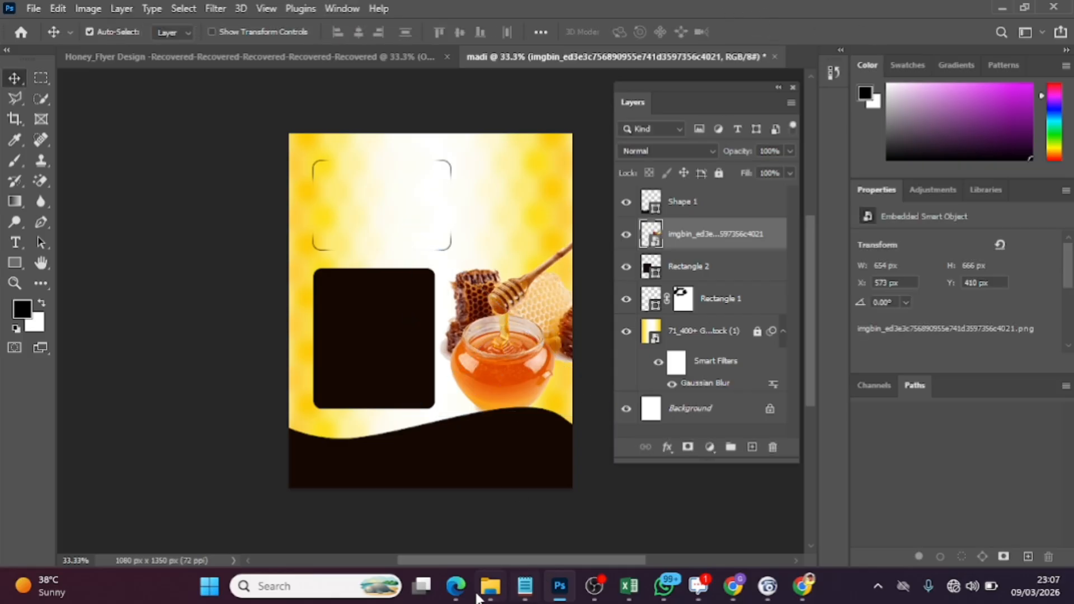
Place download (49)-Photoroom from Downloads, scale it to about 68%, and stack it above the wavy shape, over the jar's lower part
mouse_move(490, 588)
click(490, 498)
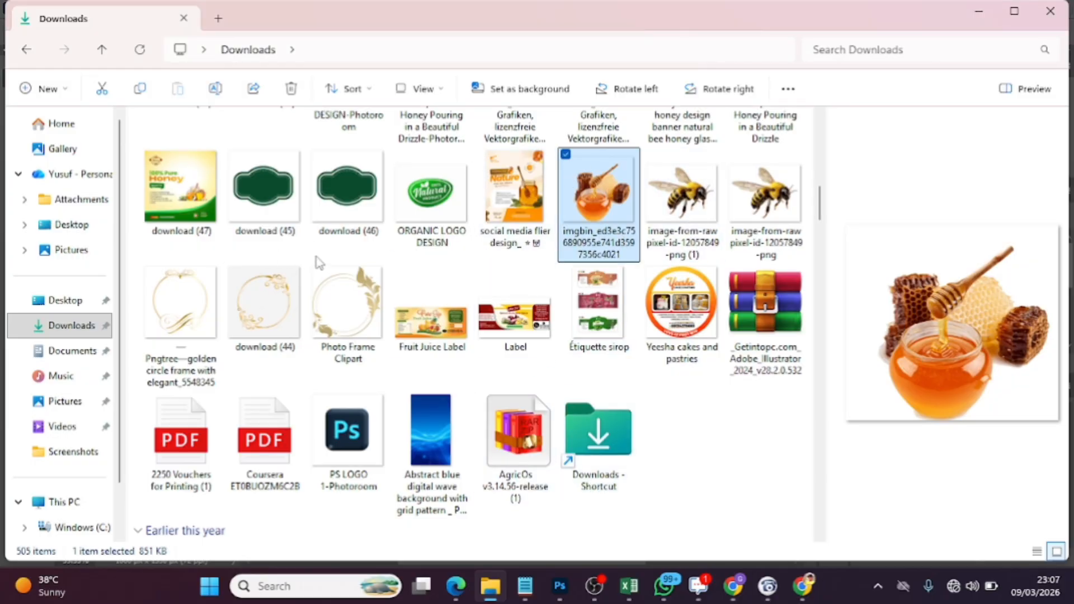
scroll(534, 261, up, 3)
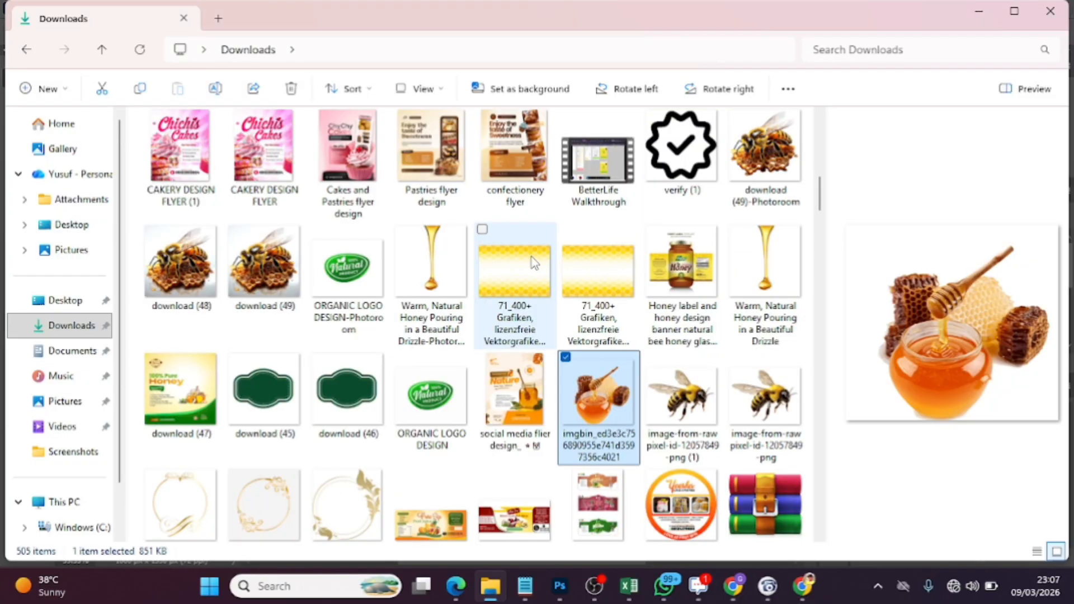
drag(769, 199, 439, 300)
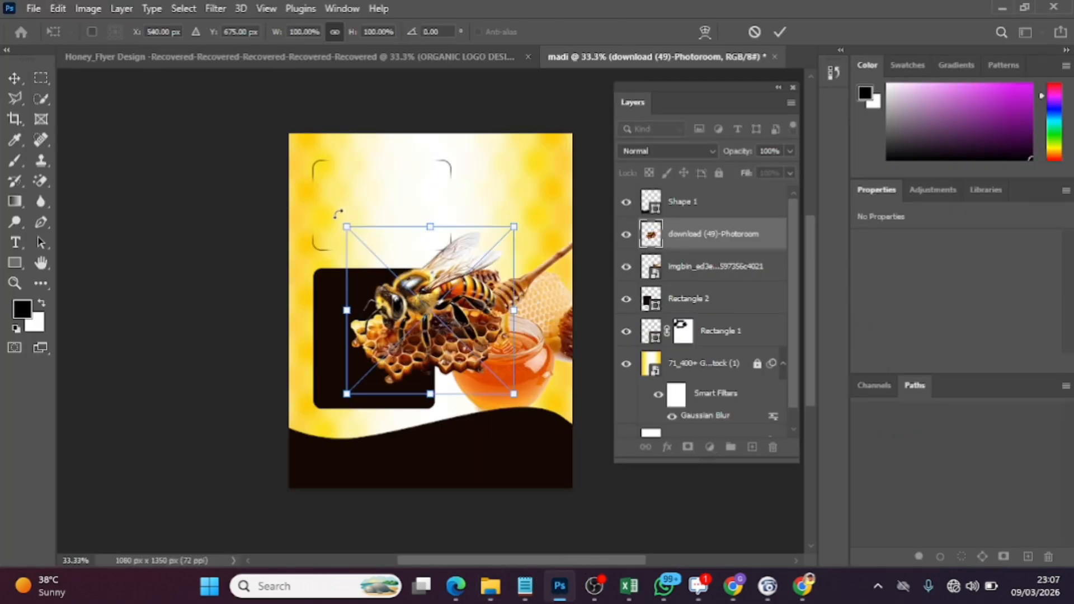
drag(339, 220, 399, 279)
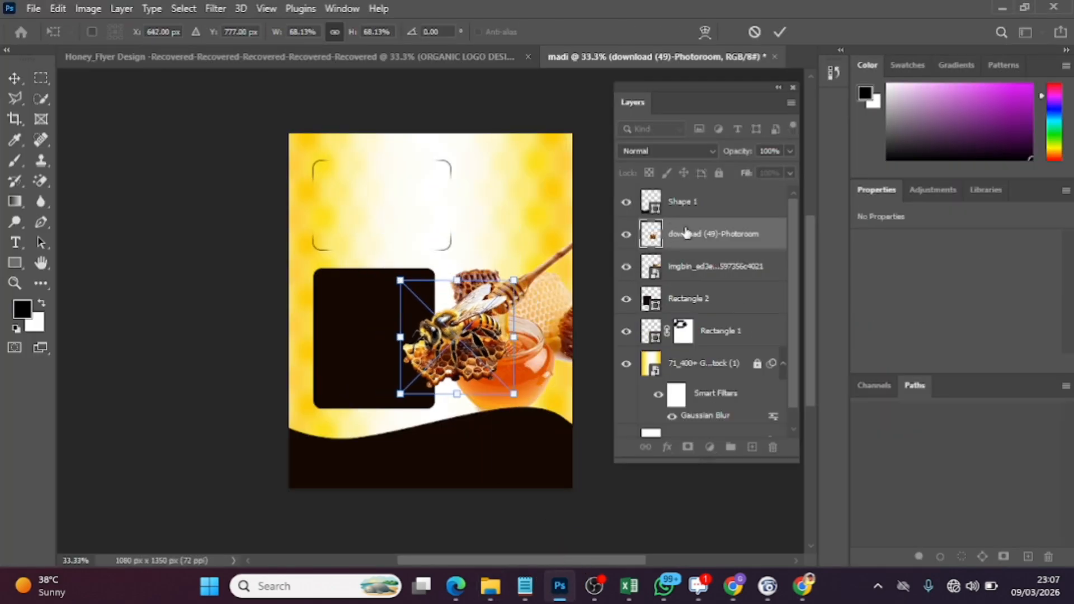
drag(687, 233, 688, 204)
drag(449, 355, 491, 404)
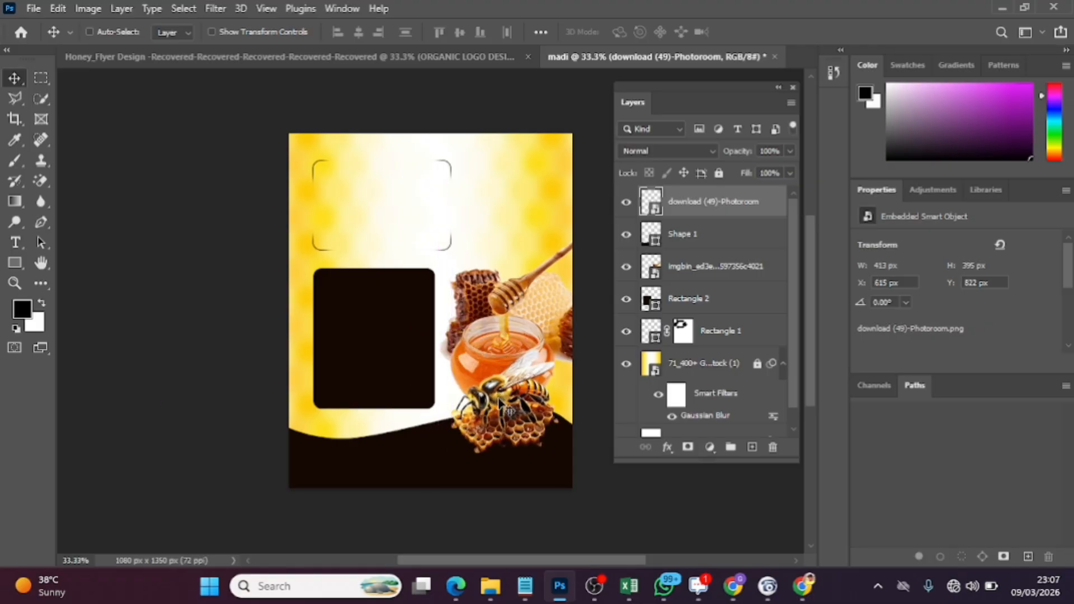
Scale the bee-on-honeycomb image down to about 51% and position it below the jar at about X 693 px, Y 947 px
key(ctrl+t)
mouse_move(562, 460)
mouse_down()
mouse_move(516, 408)
mouse_move(554, 466)
mouse_up()
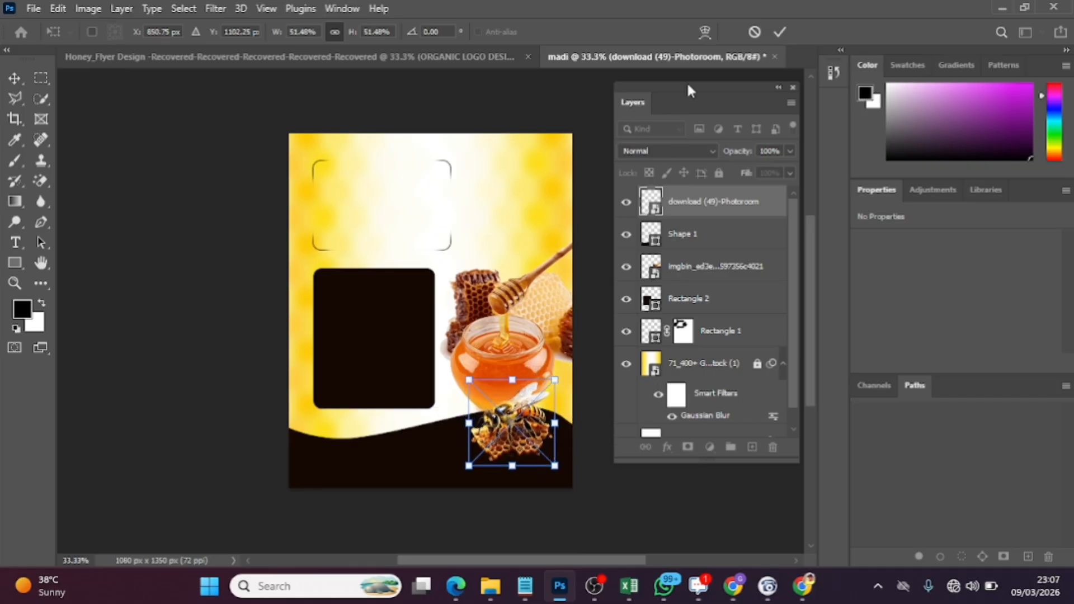
click(780, 33)
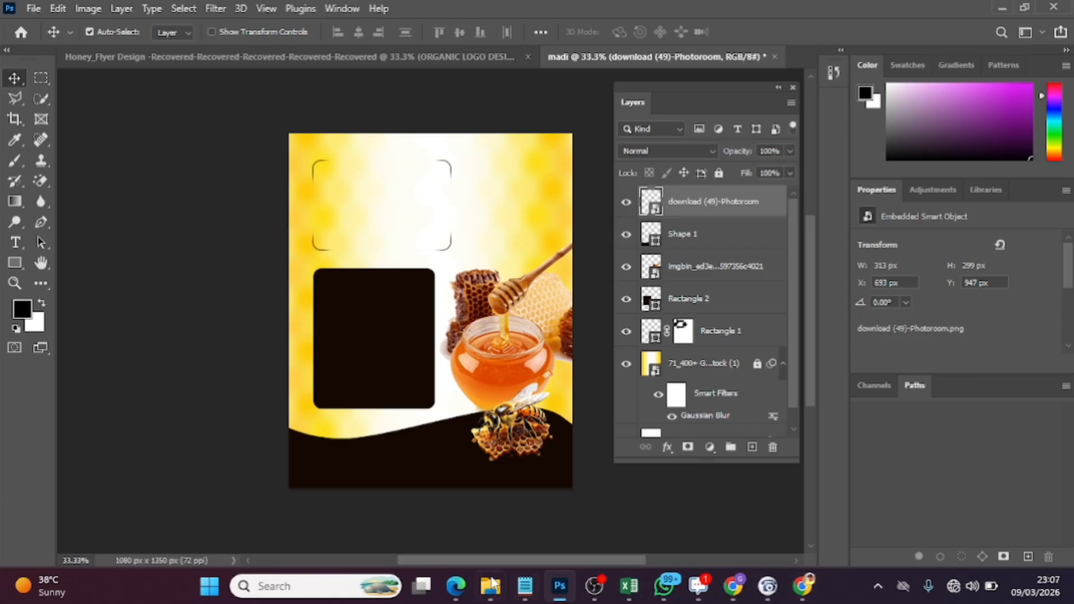
Place the background-free honey drizzle image from Downloads, scaled to 103%, hanging from the canvas's upper edge at about X 659 px, Y -75 px
mouse_move(491, 585)
click(447, 517)
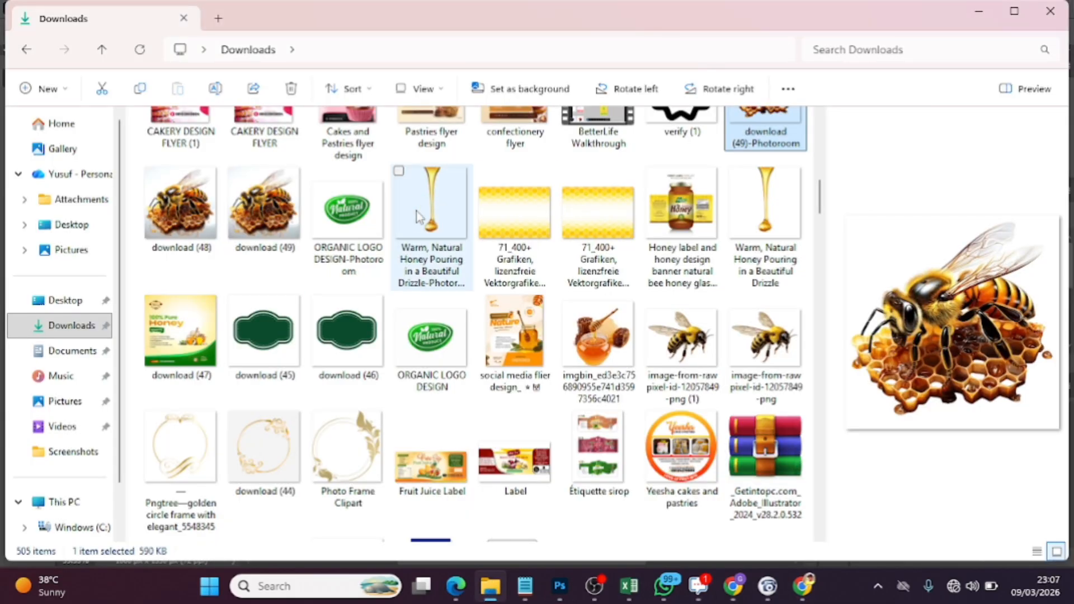
drag(416, 218, 528, 217)
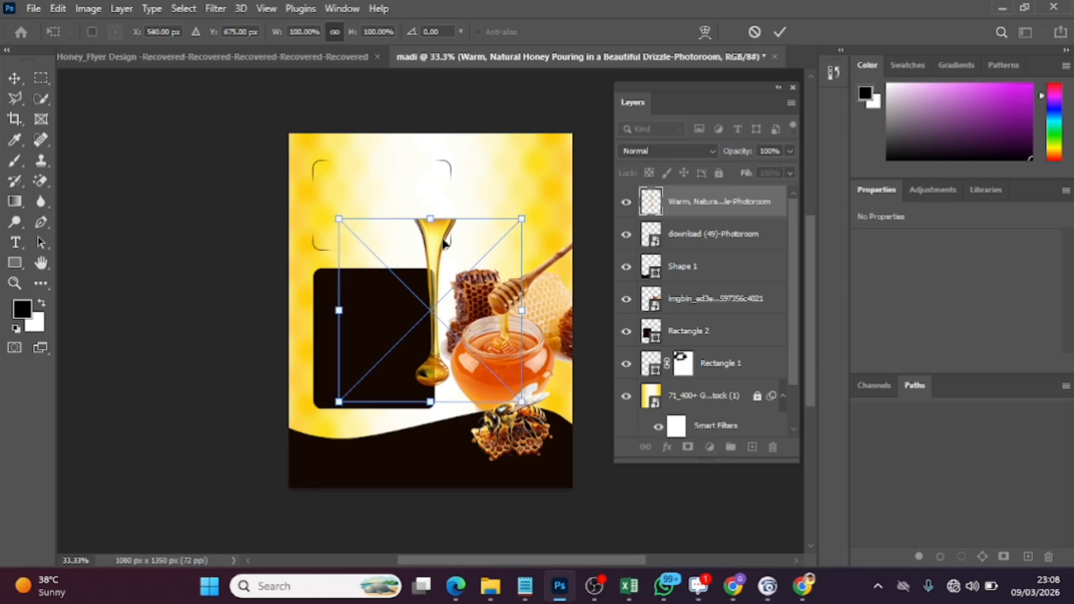
drag(443, 242, 480, 160)
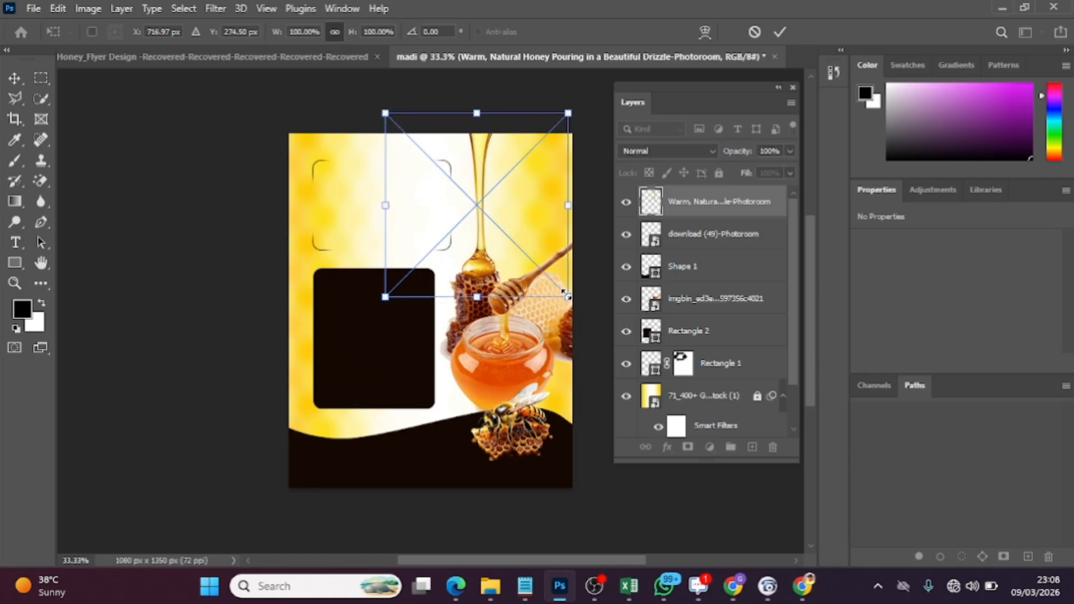
drag(568, 301, 571, 303)
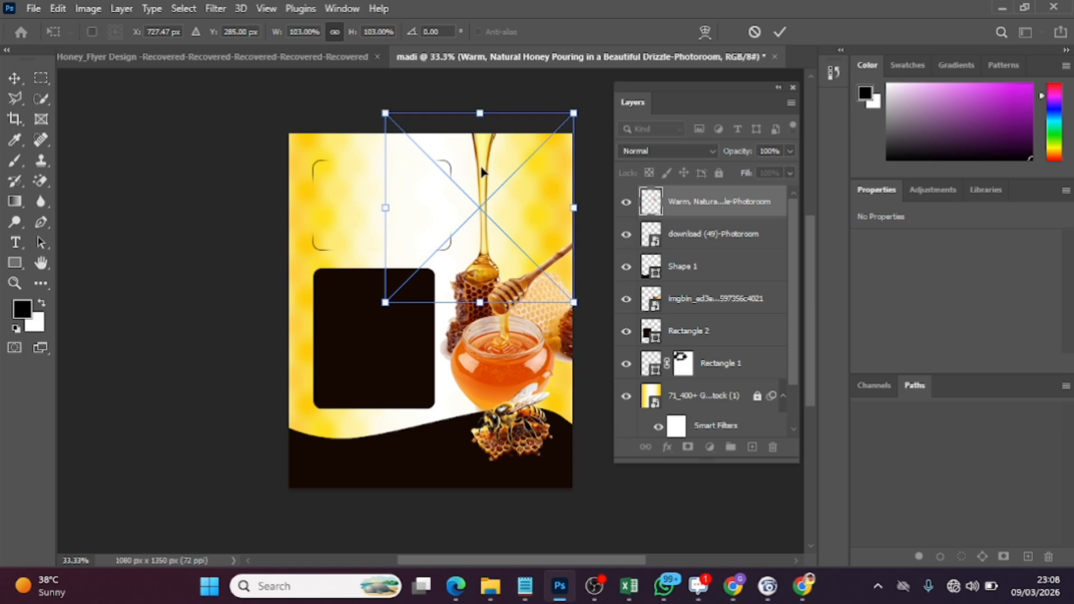
click(781, 32)
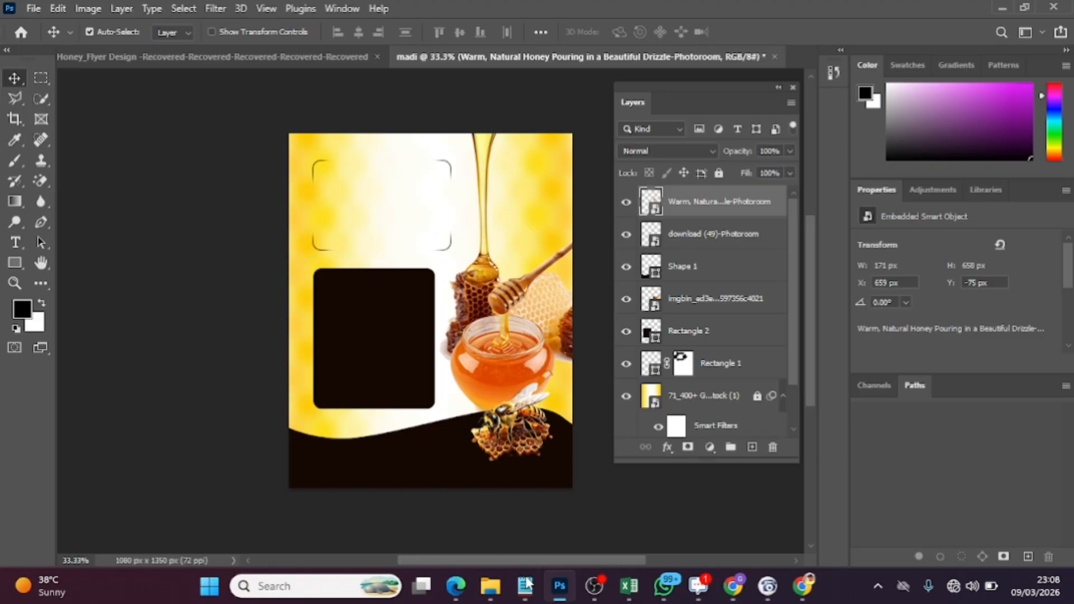
Place the ORGANIC LOGO DESIGN-Photoroom badge from Downloads, scaled to about 61%, above the dipper at about X 777 px, Y 282 px
mouse_move(490, 585)
click(498, 492)
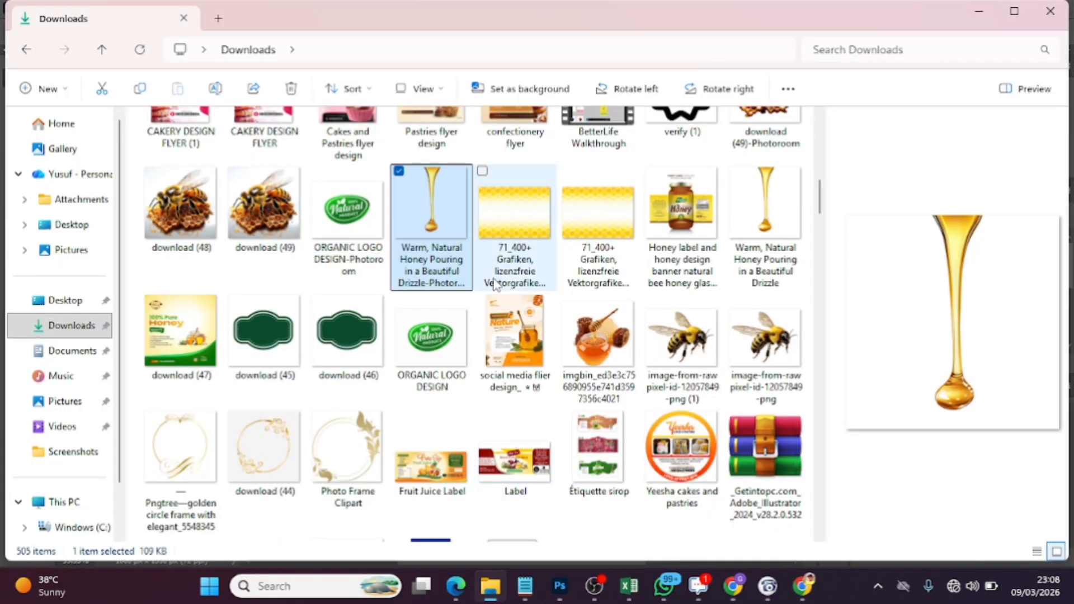
drag(365, 229, 482, 324)
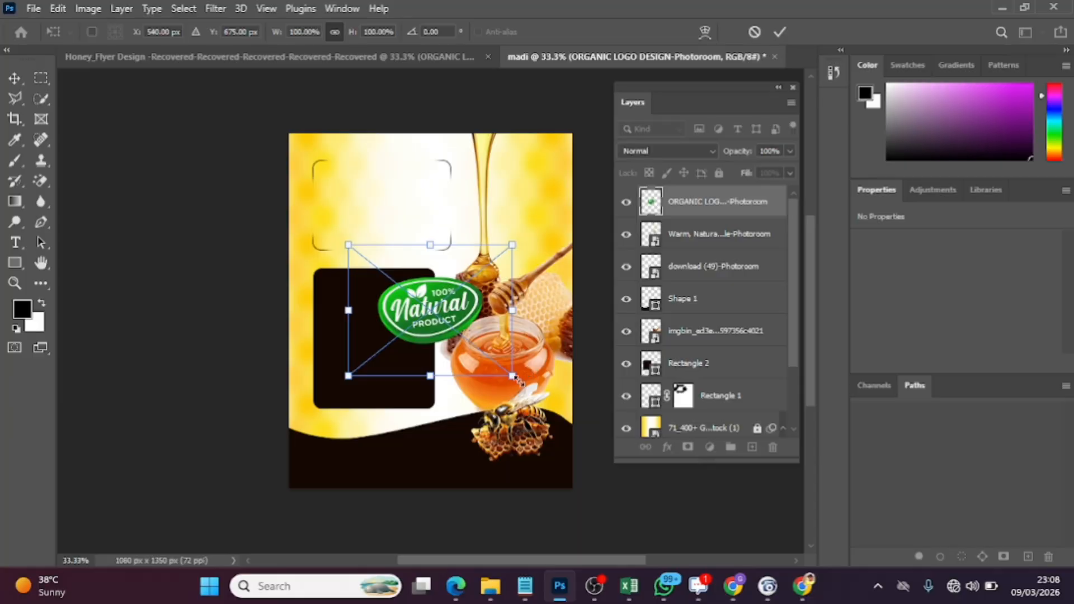
drag(513, 376, 448, 325)
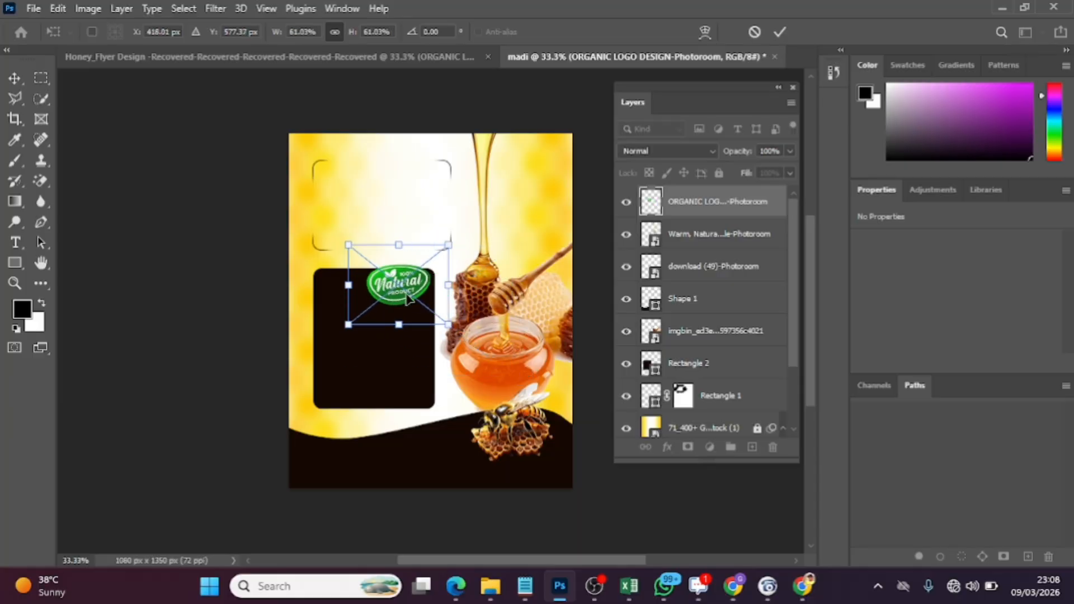
drag(409, 287, 538, 235)
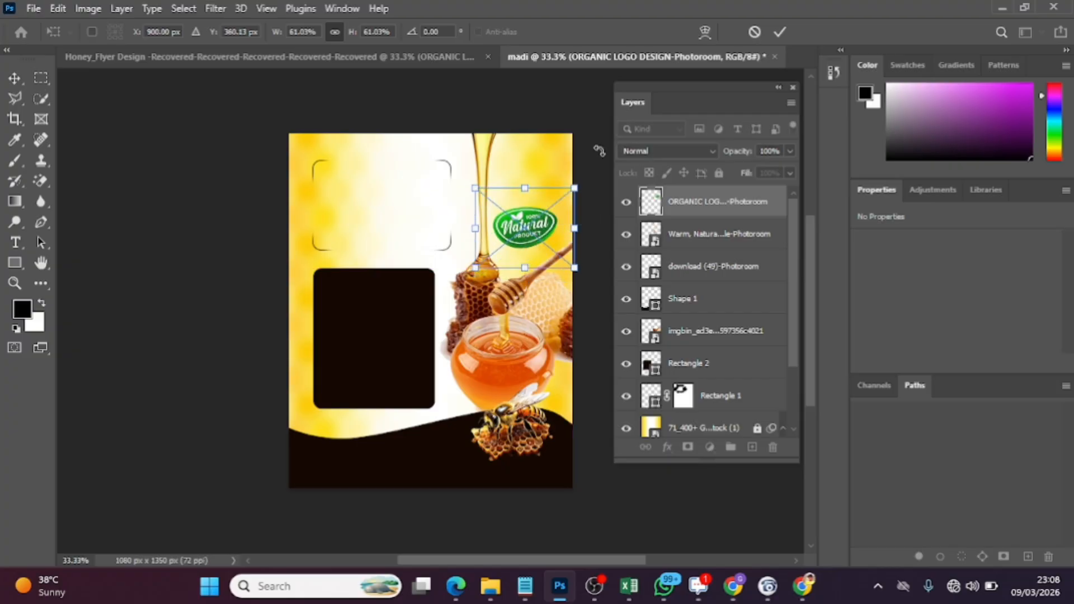
click(780, 32)
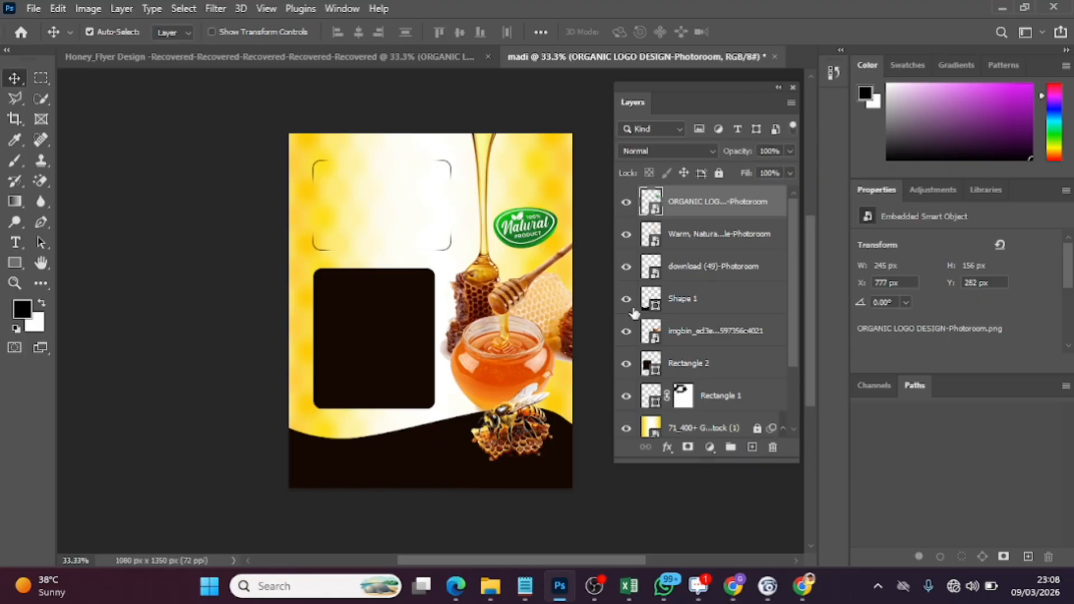
Copy the Lizzy Madi and Enterprise text layers from the Honey_Flyer Design document into madi, inside the corner brackets at about X 103 px, Y 134 px
click(431, 56)
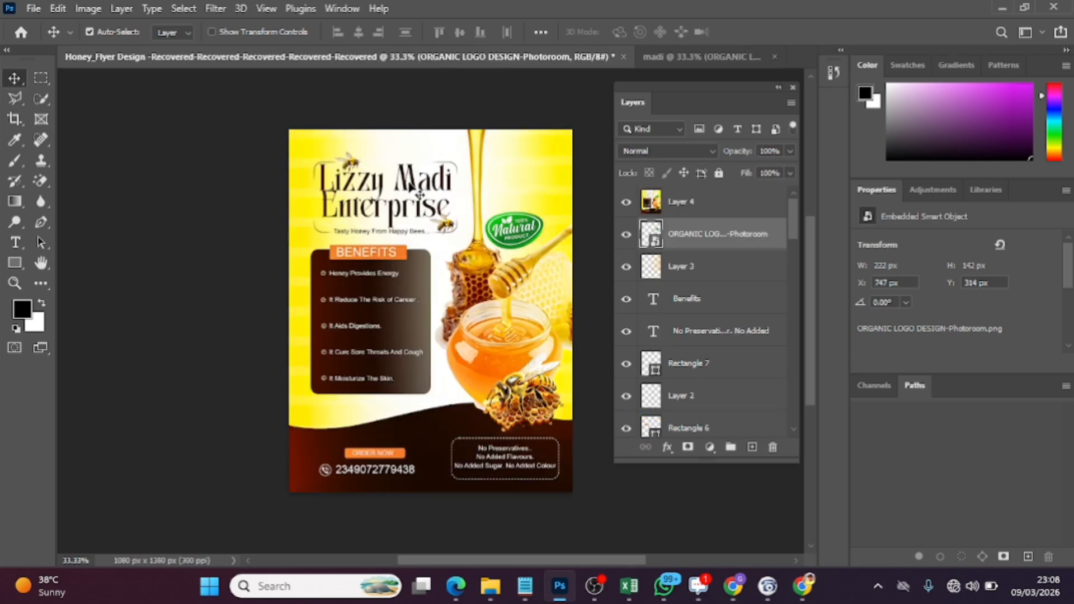
click(407, 180)
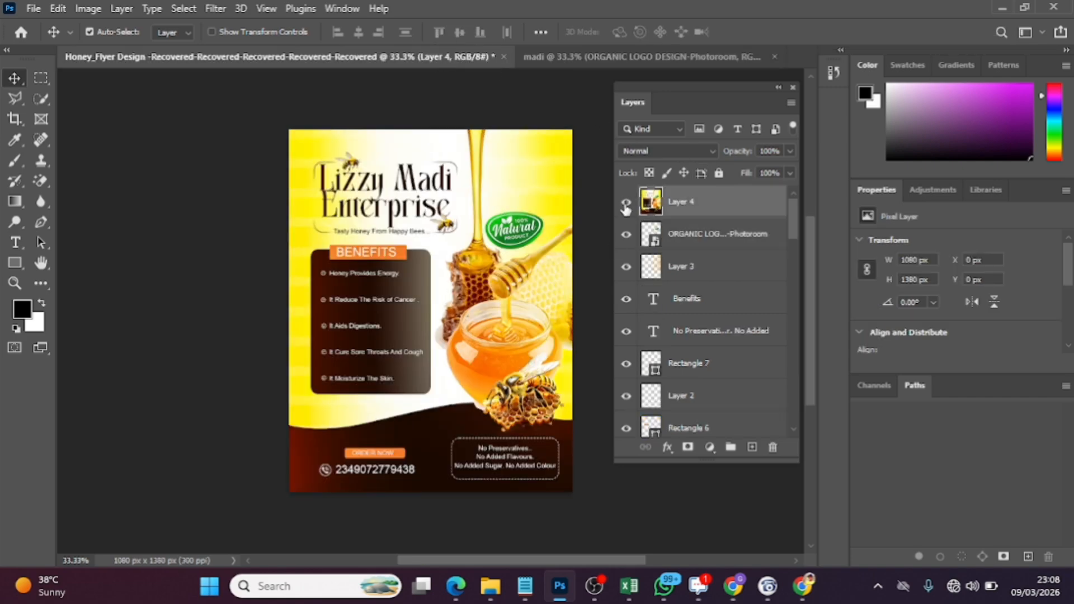
click(426, 190)
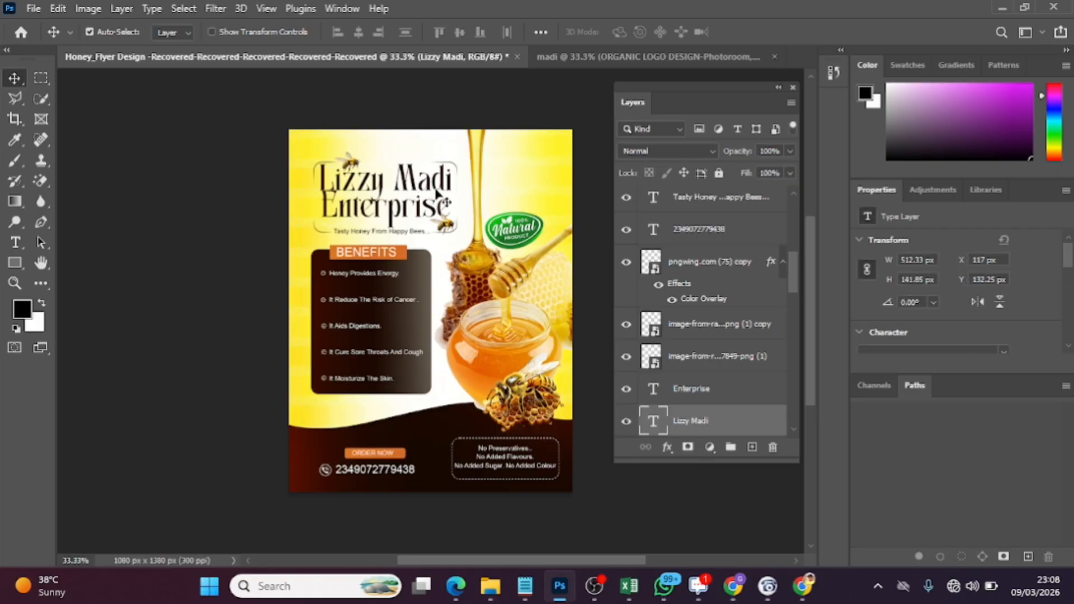
shift+click(708, 392)
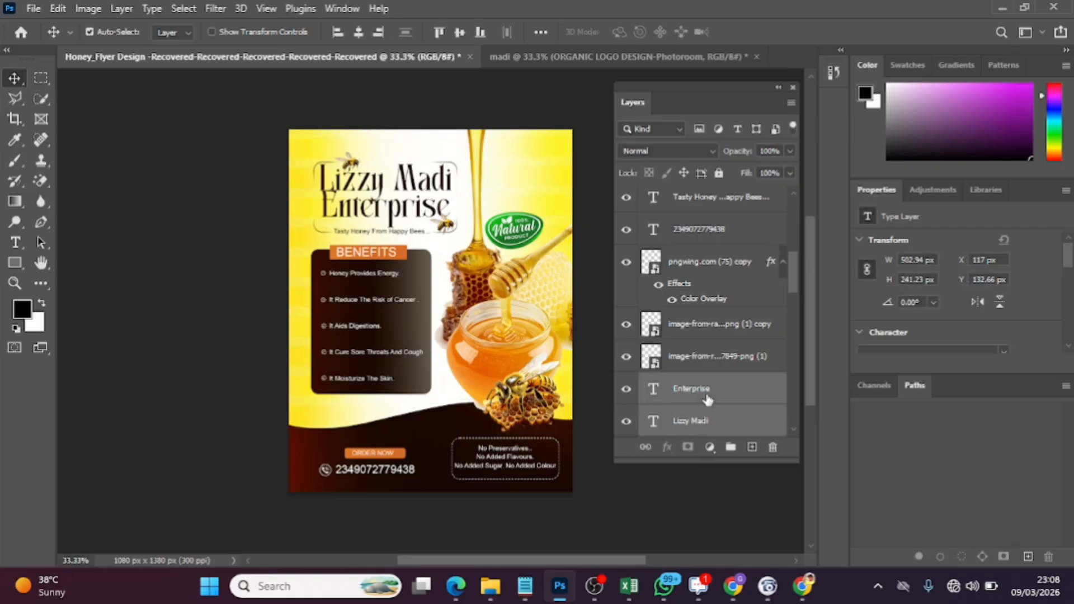
key(ctrl)
click(540, 56)
drag(360, 181, 427, 246)
drag(475, 301, 415, 194)
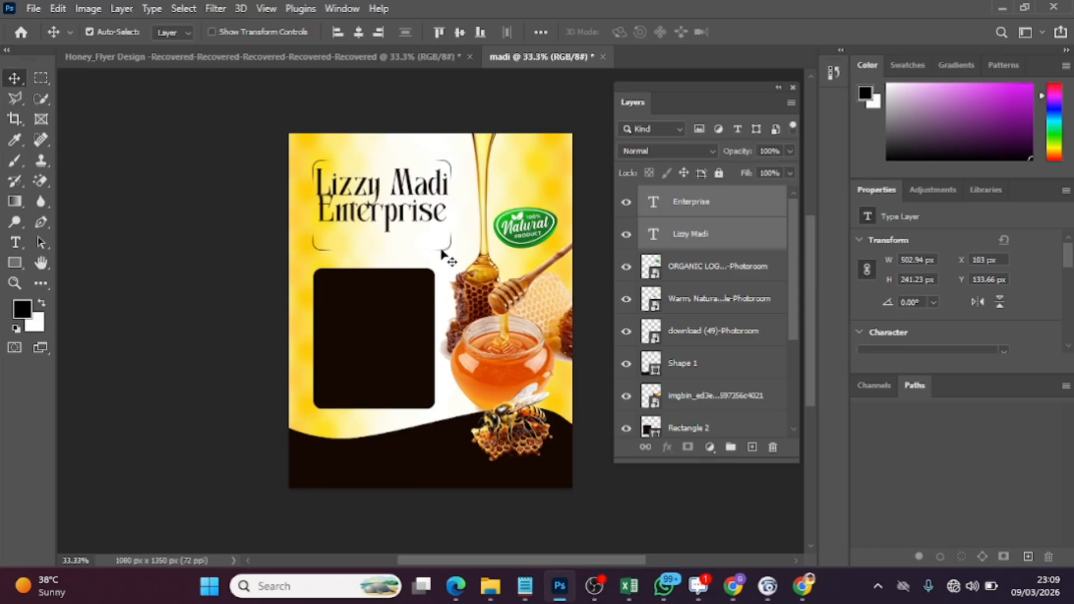
Shorten the corner-bracket frame around the title from its lower edge to about 304 px high
click(443, 255)
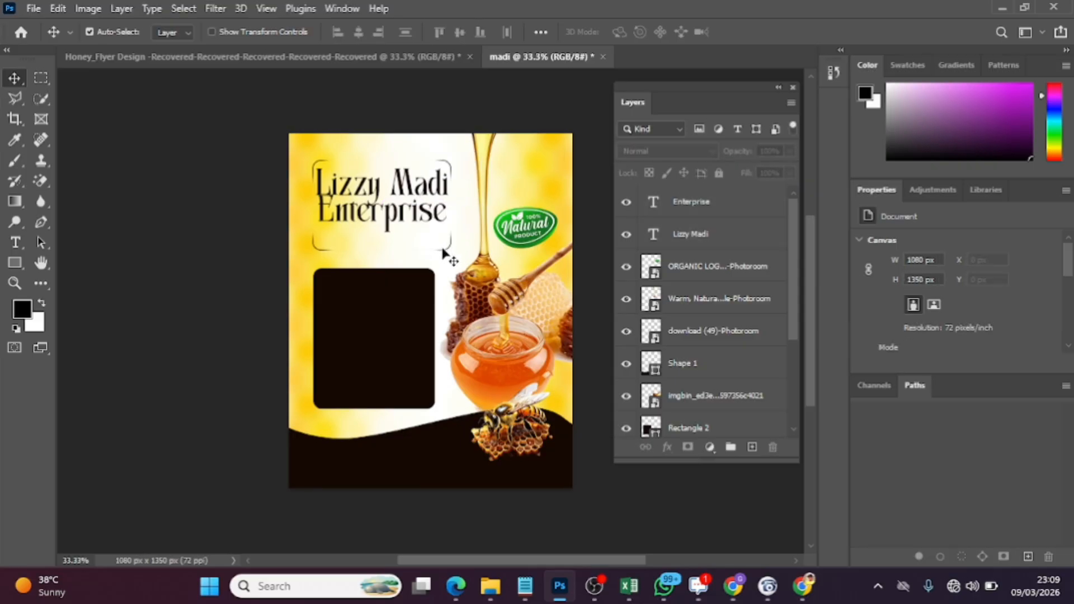
scroll(744, 336, down, 3)
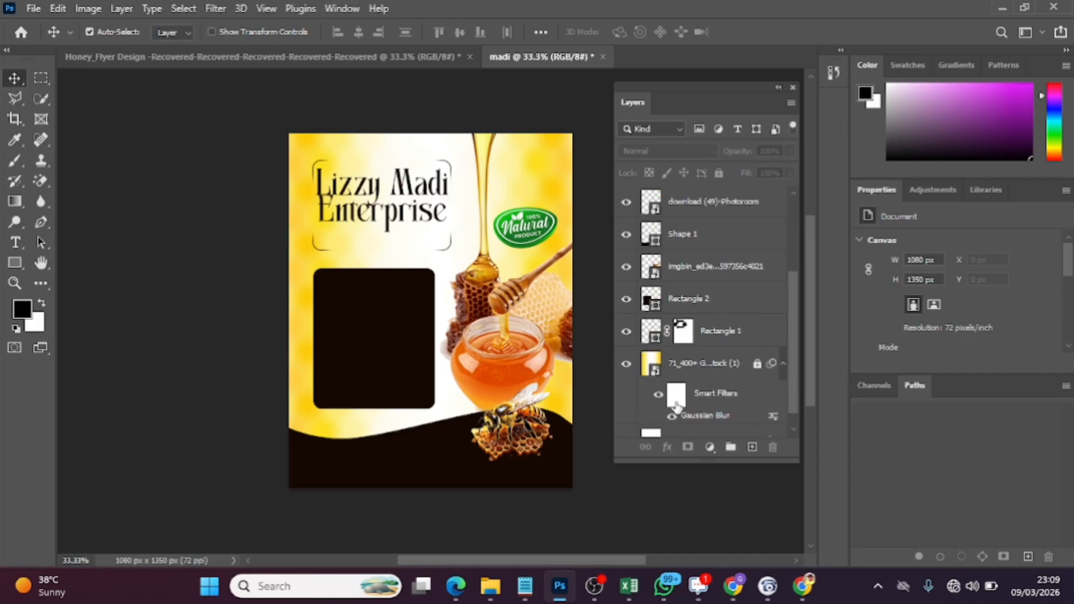
click(735, 334)
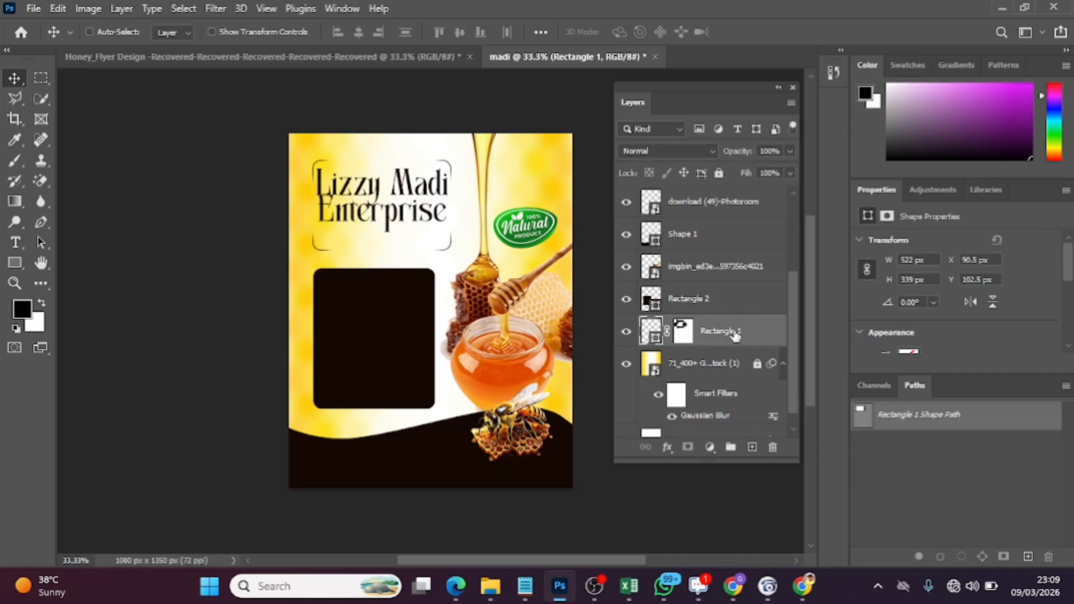
key(ctrl+t)
drag(382, 247, 380, 241)
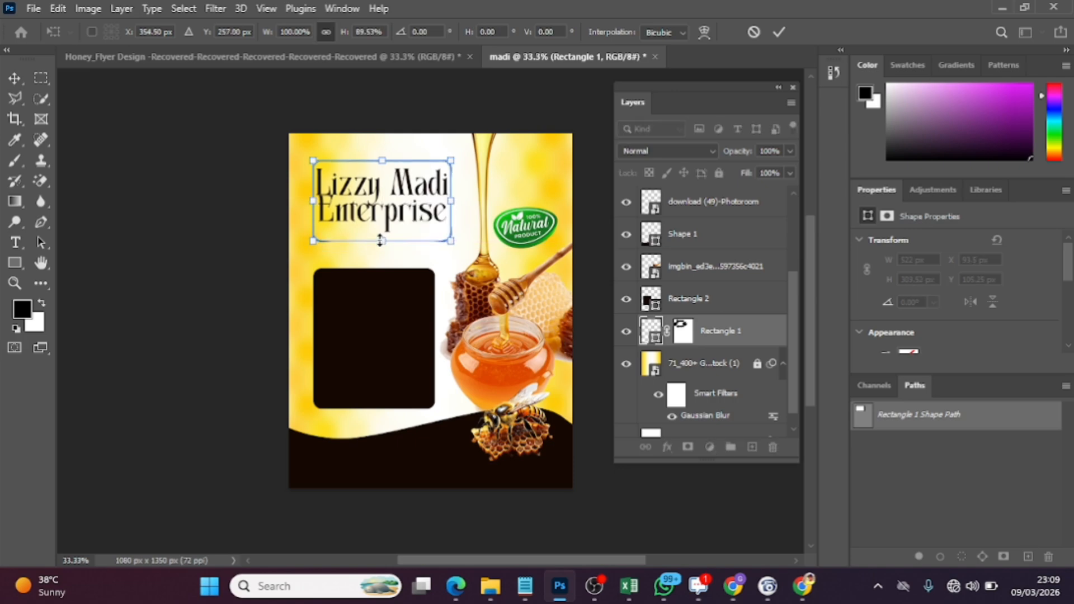
click(785, 27)
click(399, 215)
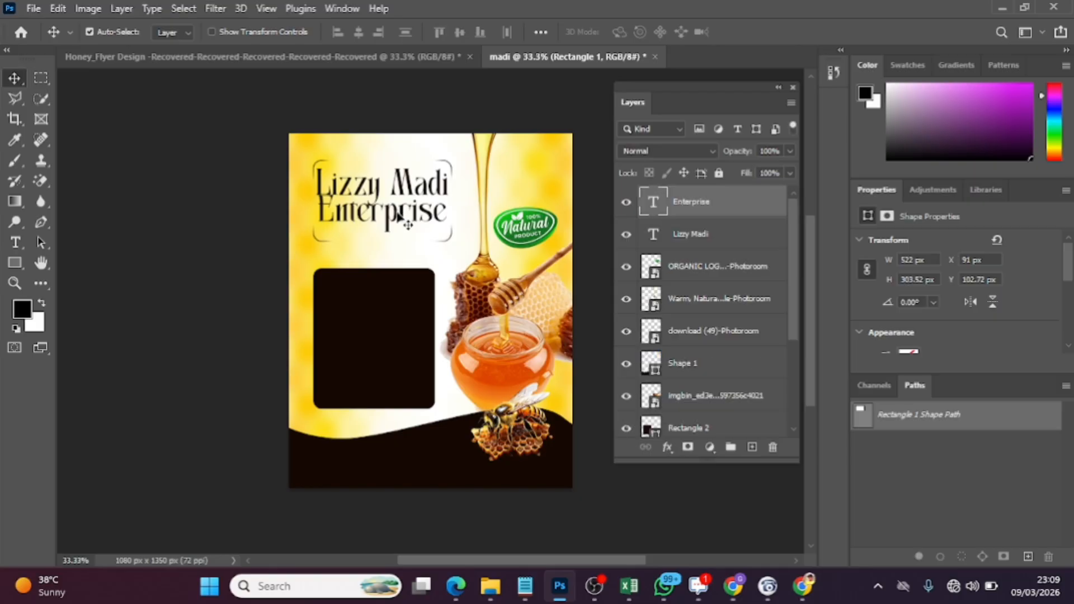
key(Down)
key(Down)
key(Down)
key(Down)
key(Down)
key(Down)
key(Down)
key(Down)
key(Down)
key(Down)
key(Down)
key(Down)
key(Down)
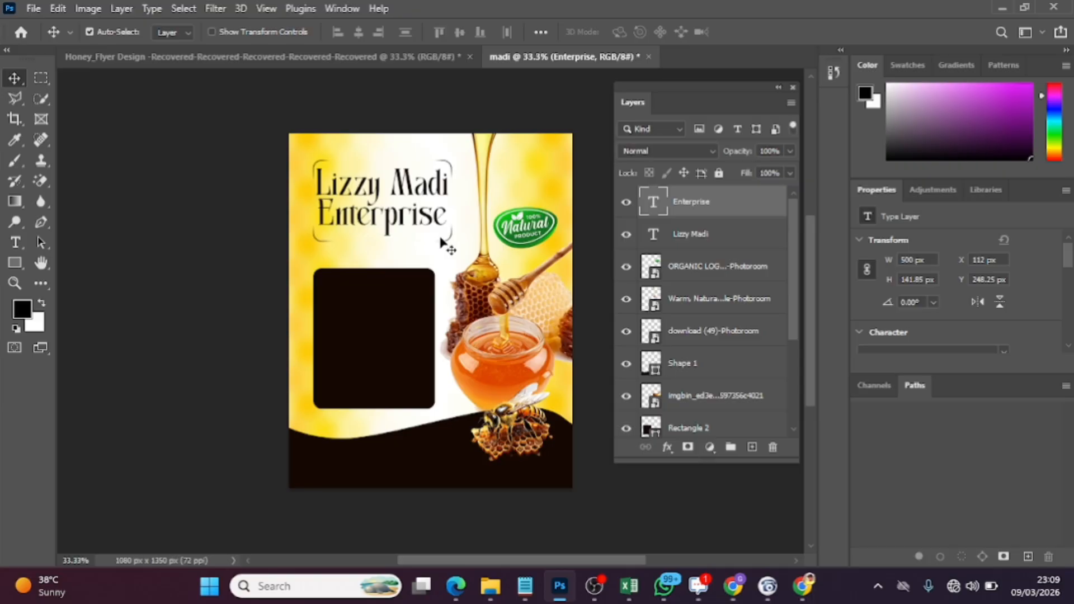
click(702, 334)
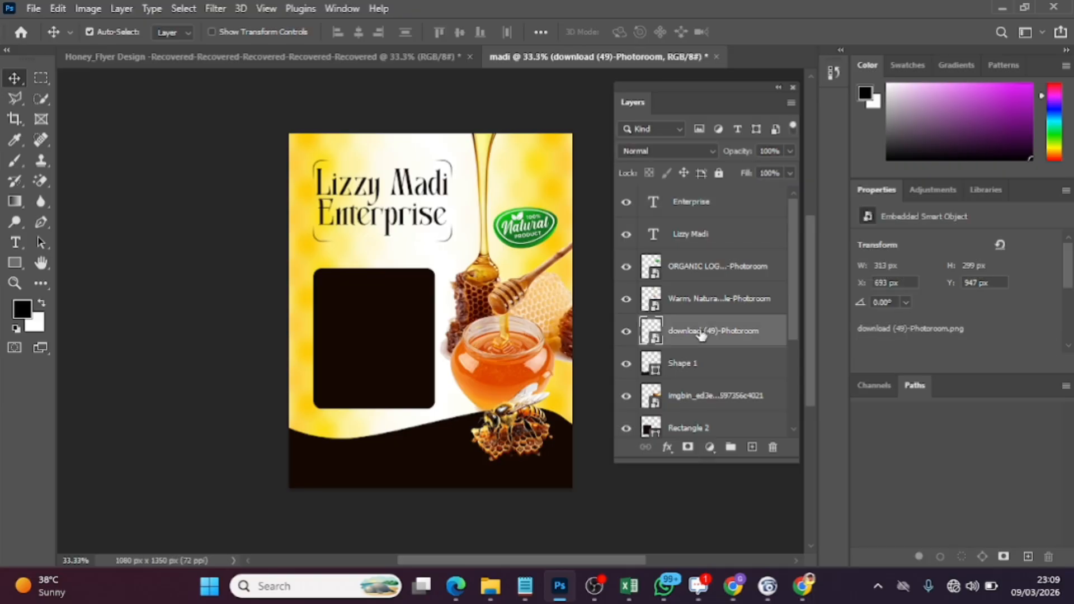
key(ctrl+t)
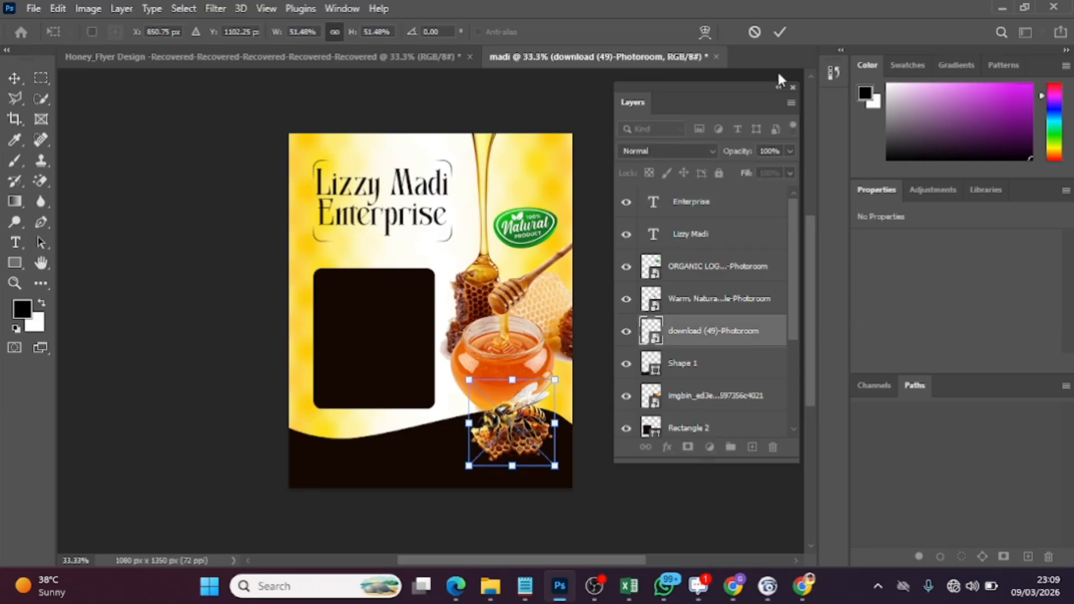
click(780, 32)
Enlarge the corner-bracket frame around the title to about 563 px wide and 307 px high, extending its upper and right edges
scroll(710, 400, down, 1)
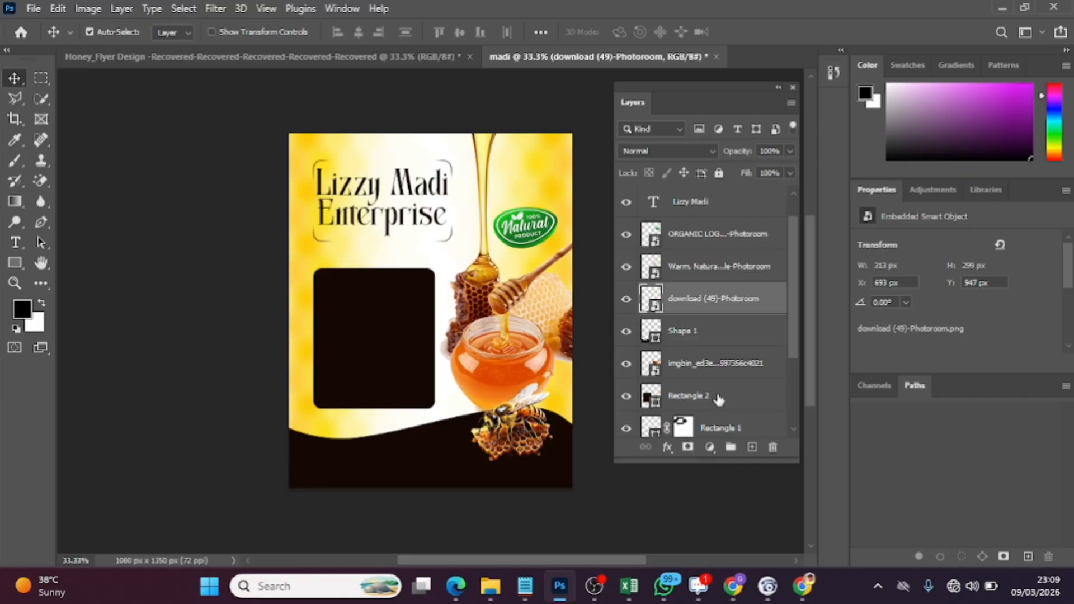
click(764, 419)
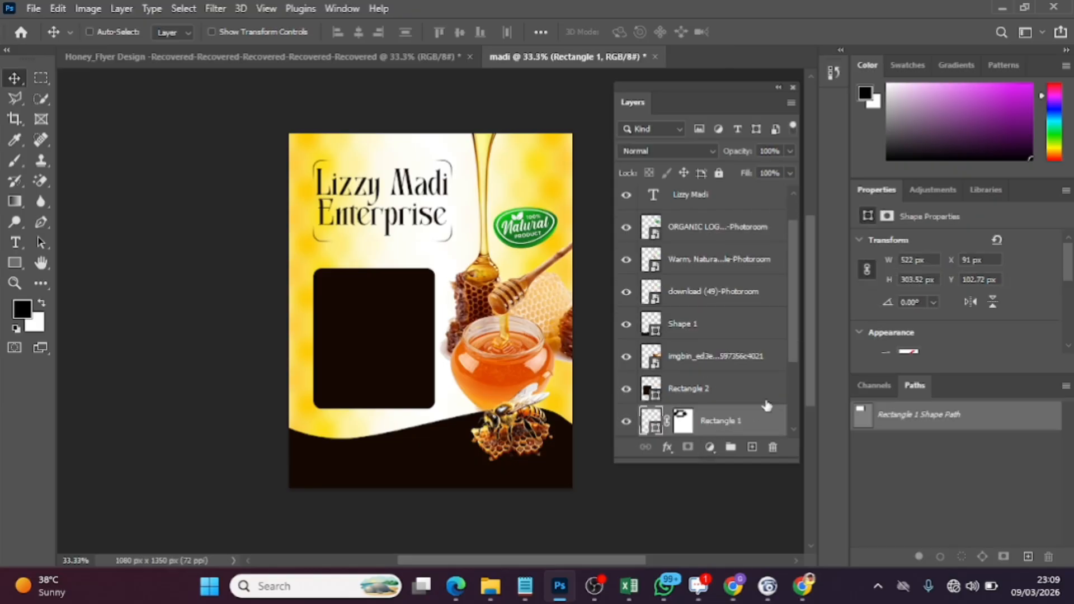
key(ctrl+t)
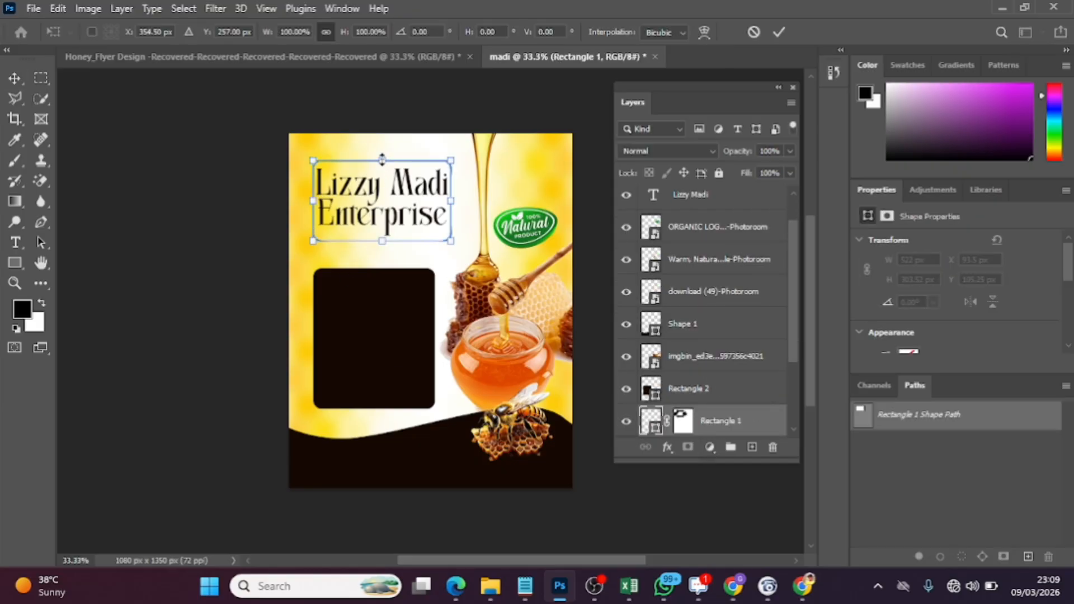
drag(382, 161, 382, 157)
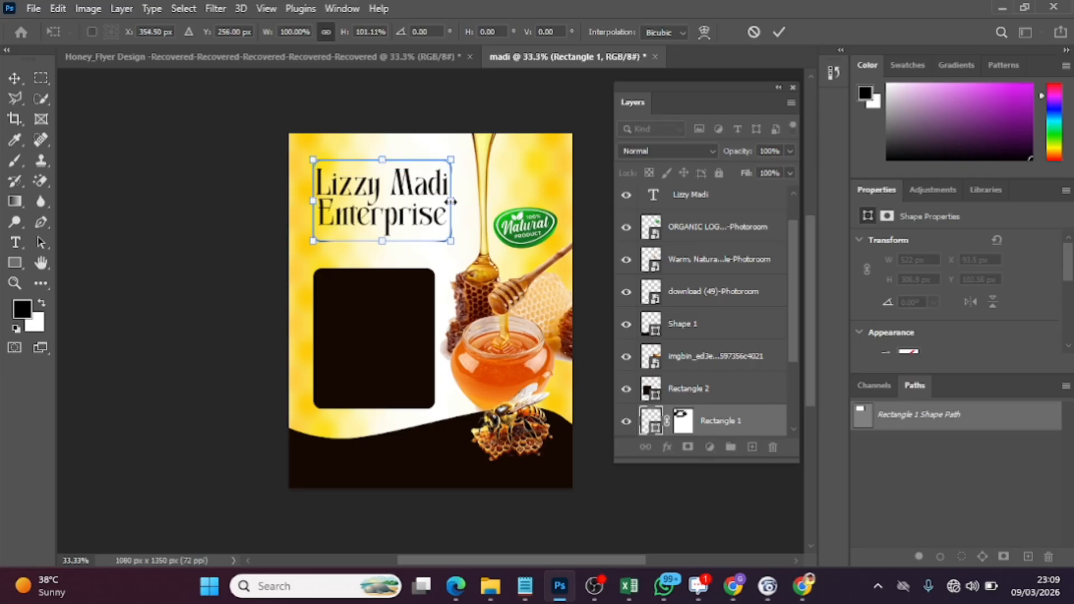
drag(451, 201, 461, 201)
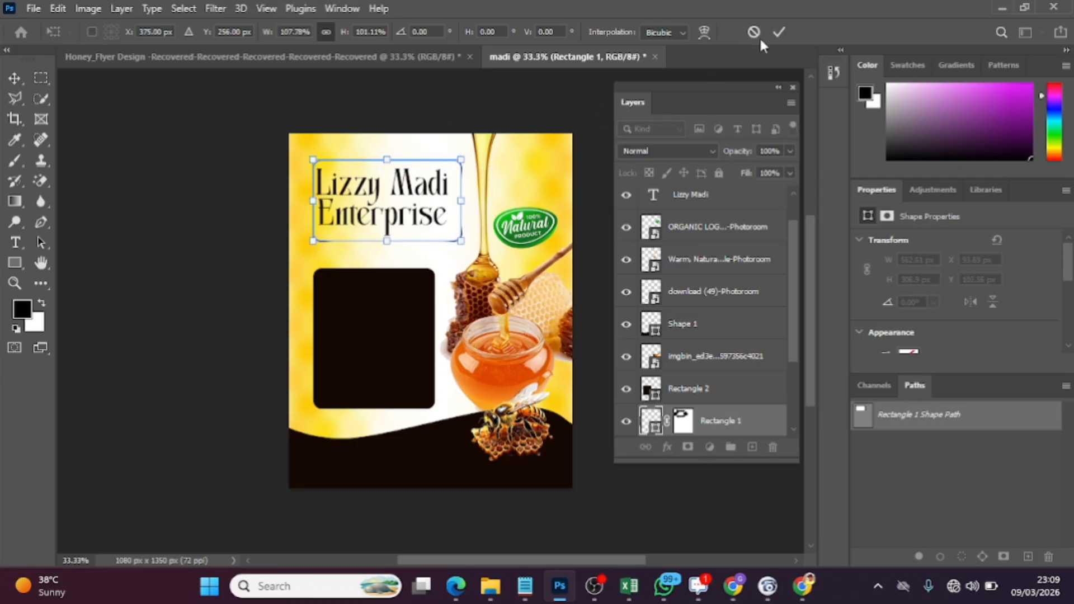
click(779, 32)
Set the font size of the Enterprise title line to 87 pt
click(390, 225)
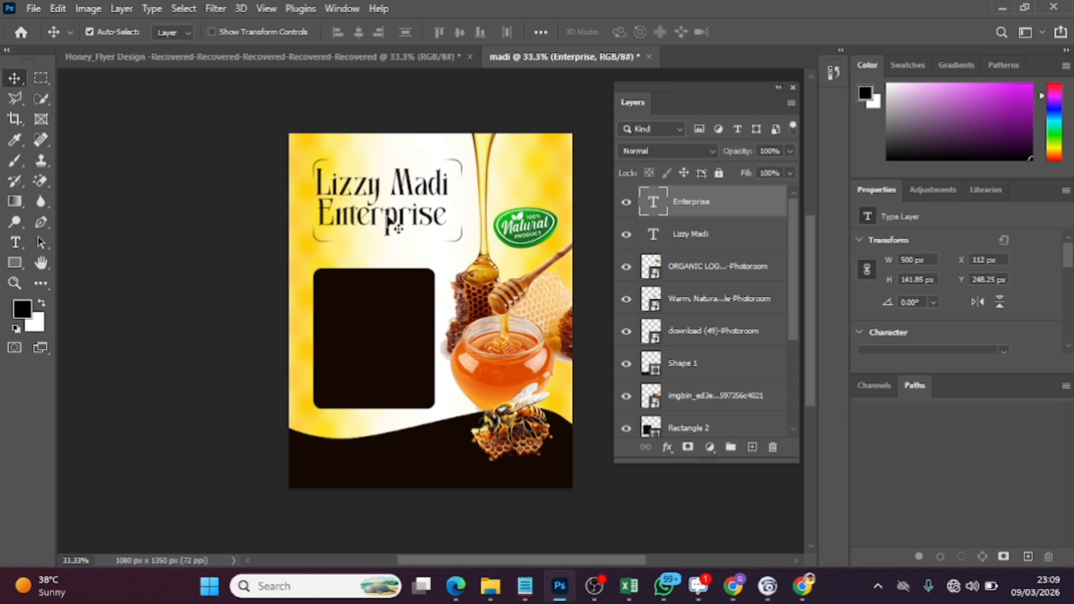
double_click(396, 227)
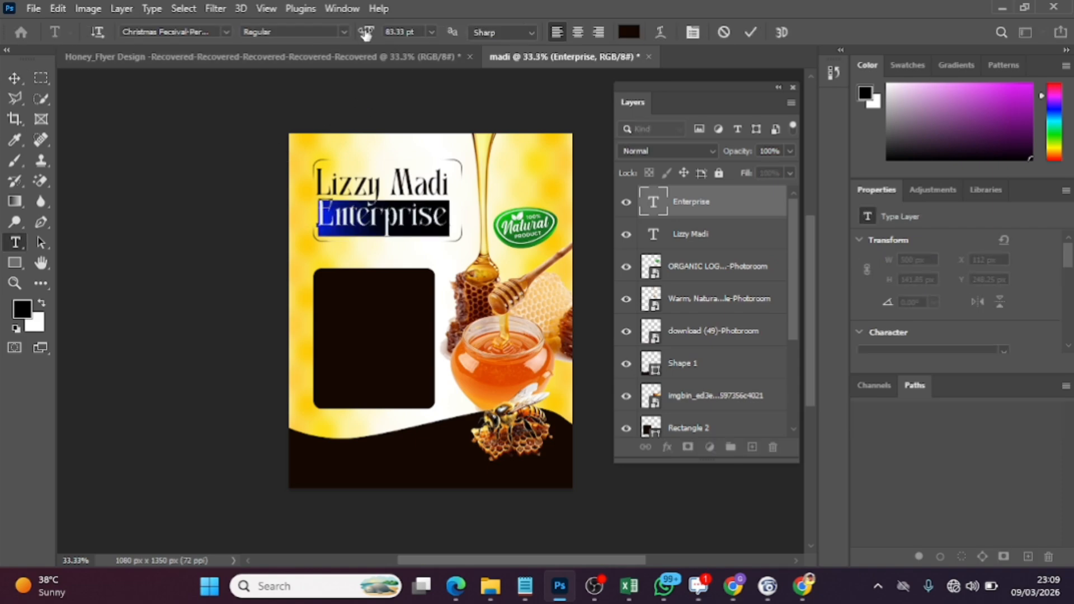
drag(367, 35, 369, 35)
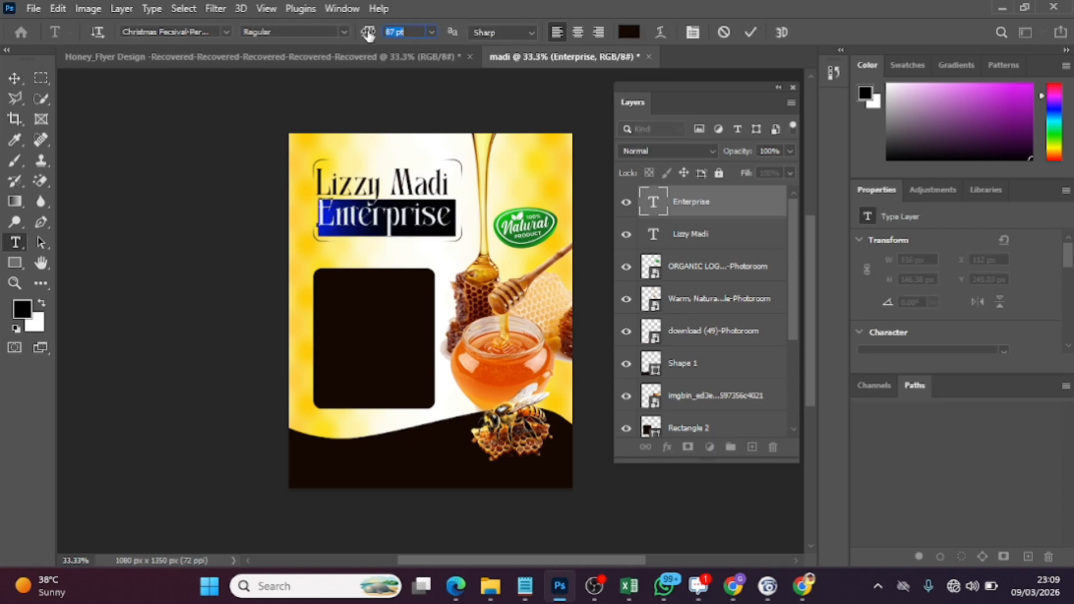
click(750, 33)
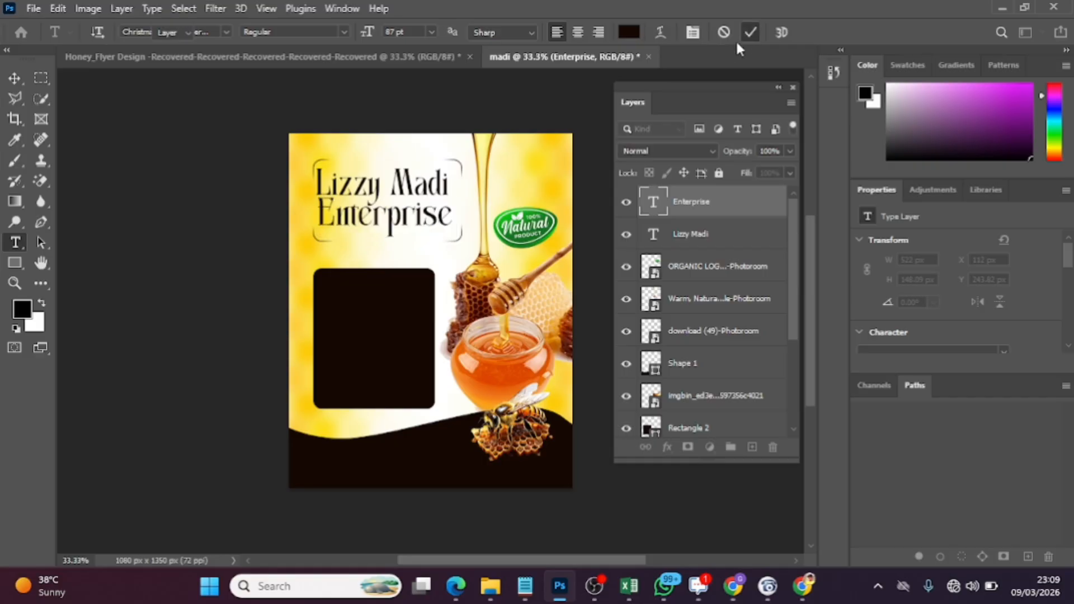
key(v)
click(437, 193)
double_click(440, 195)
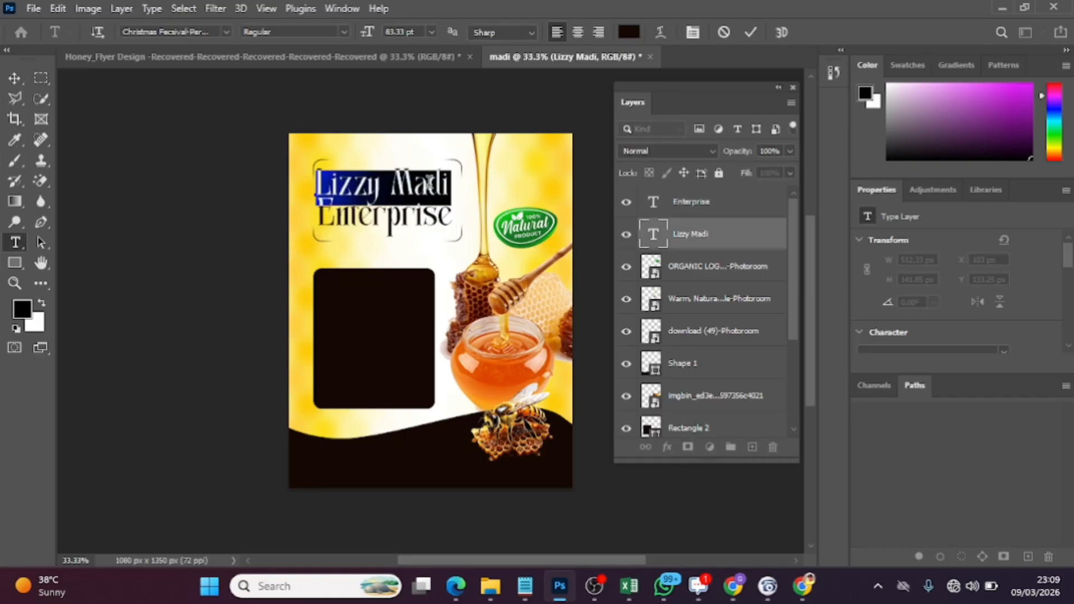
drag(369, 35, 373, 36)
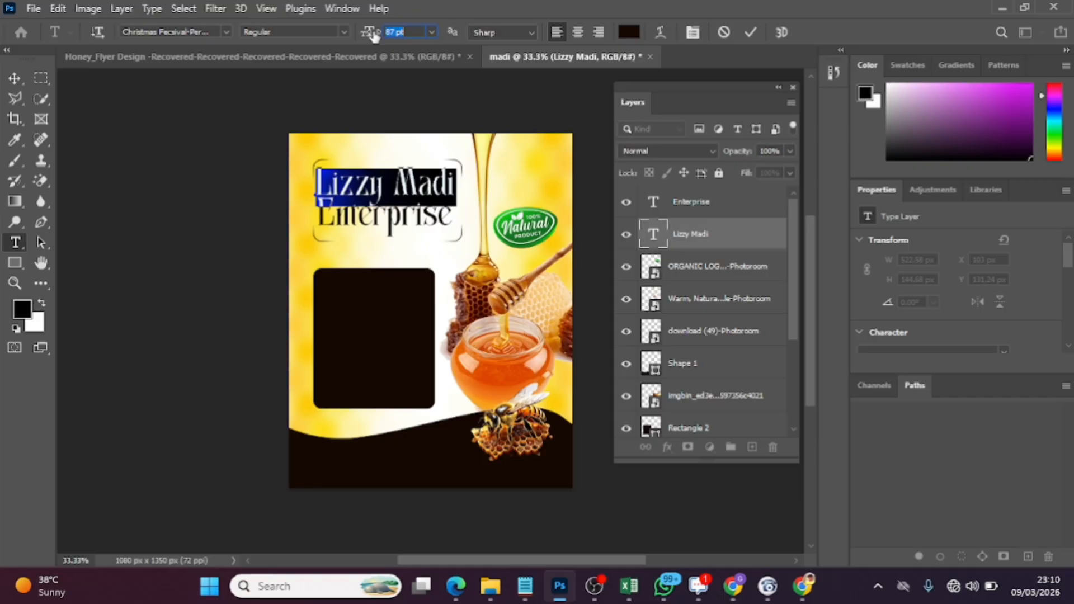
click(750, 32)
key(v)
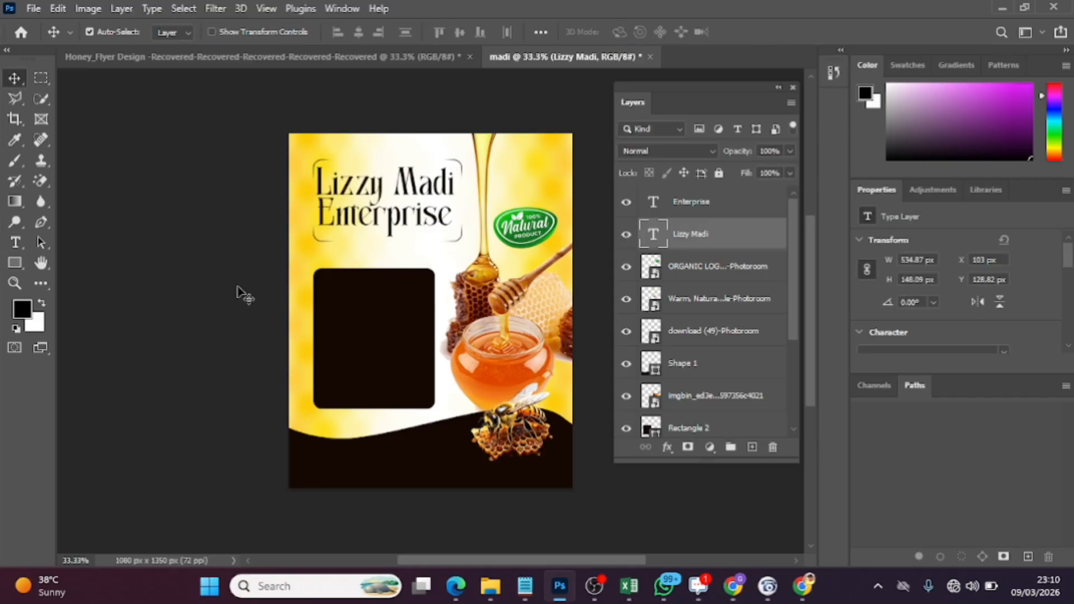
click(359, 217)
drag(361, 219, 362, 221)
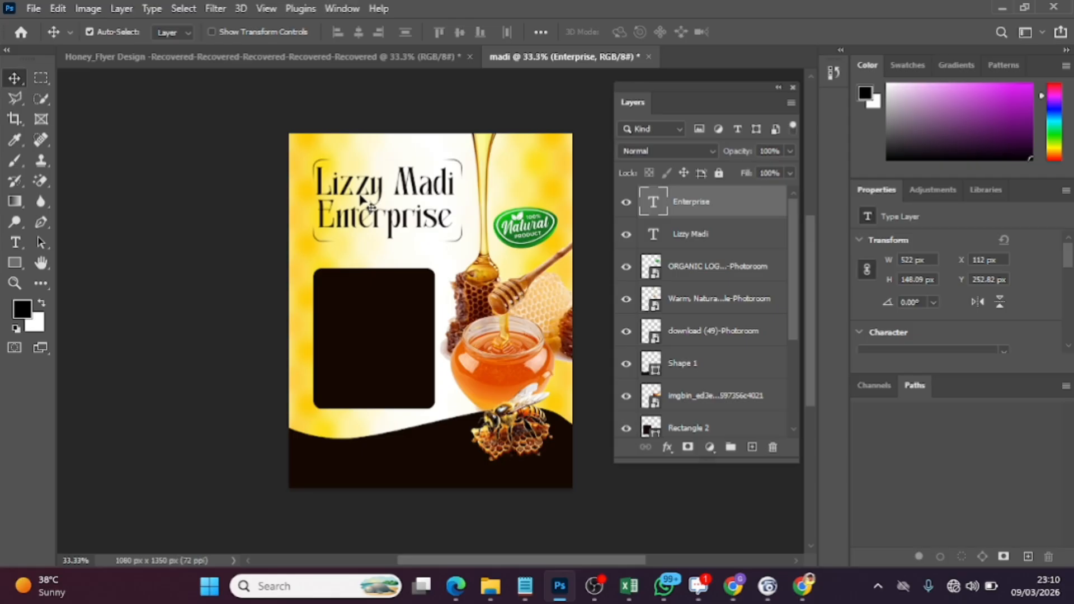
key(Up)
key(Up)
key(Up)
key(Up)
key(Up)
key(Up)
key(Up)
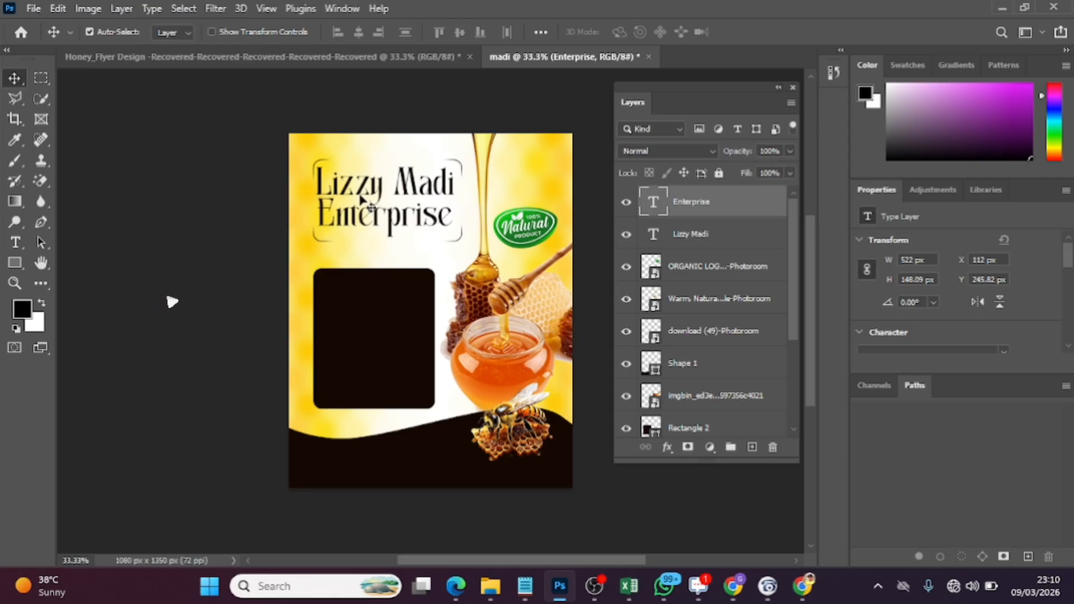
Place the image-from-rawpixel-id-12057849-png (1) bee from Downloads, scaled to about 69% and rotated -4.84°, on the title frame's upper edge at about X 138 px, Y 67 px
click(495, 596)
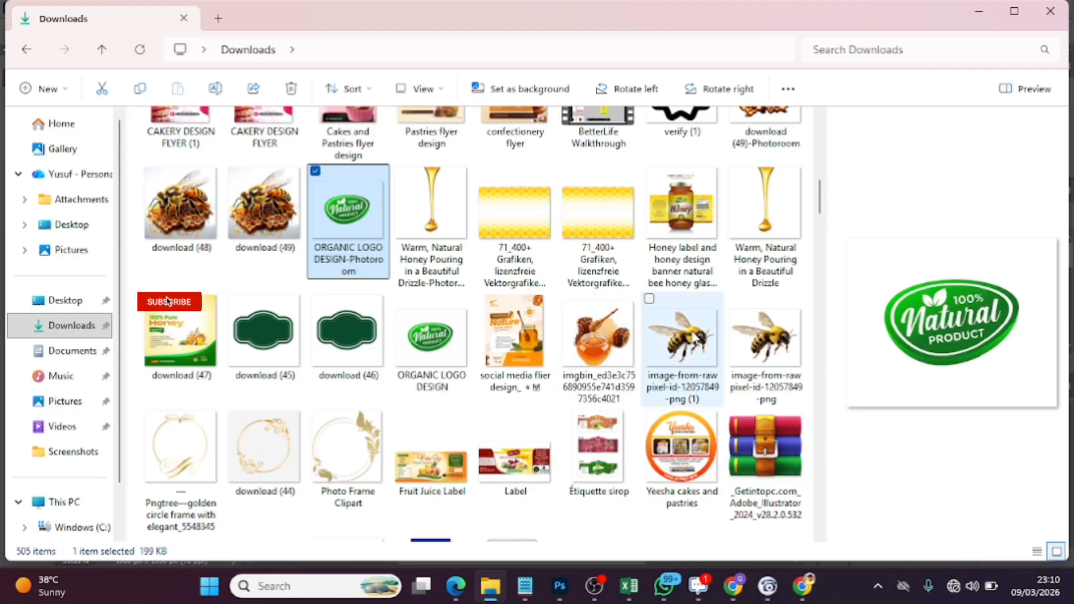
drag(695, 358, 411, 246)
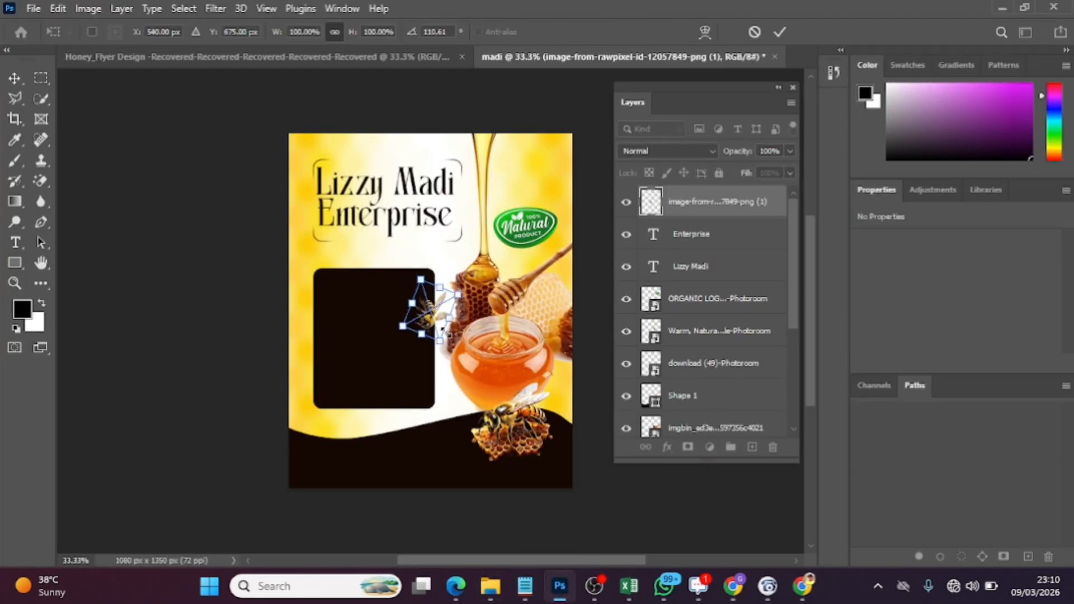
drag(432, 283, 342, 166)
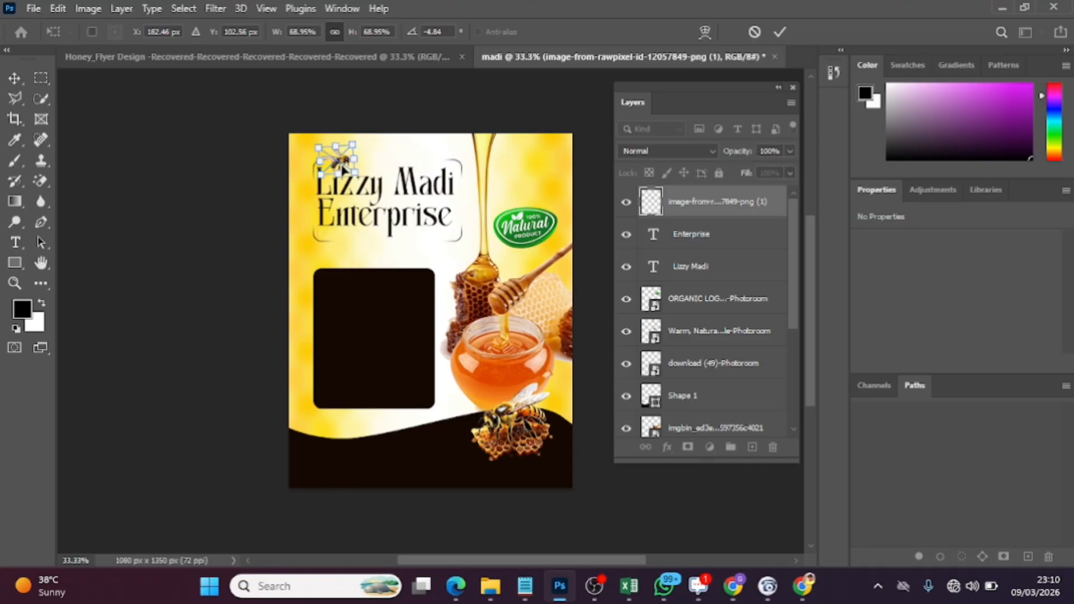
click(346, 164)
click(345, 160)
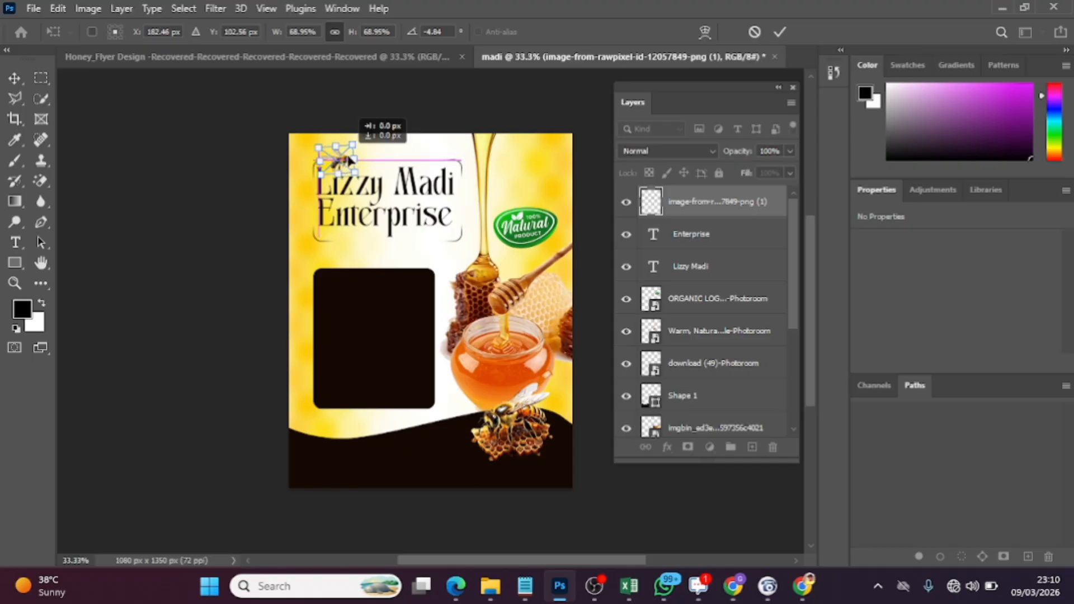
drag(345, 161, 350, 164)
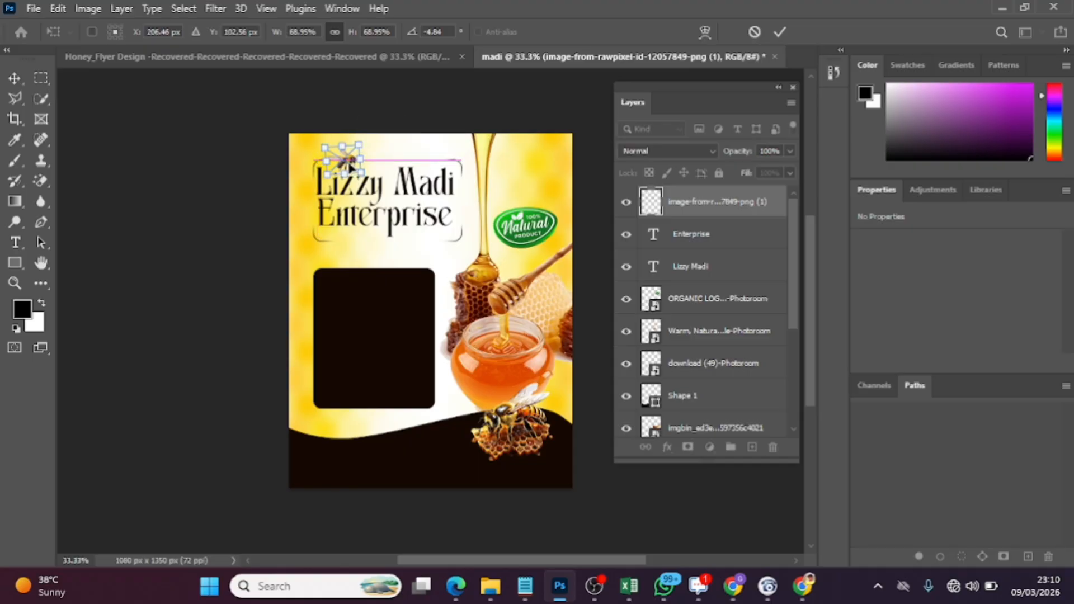
click(779, 32)
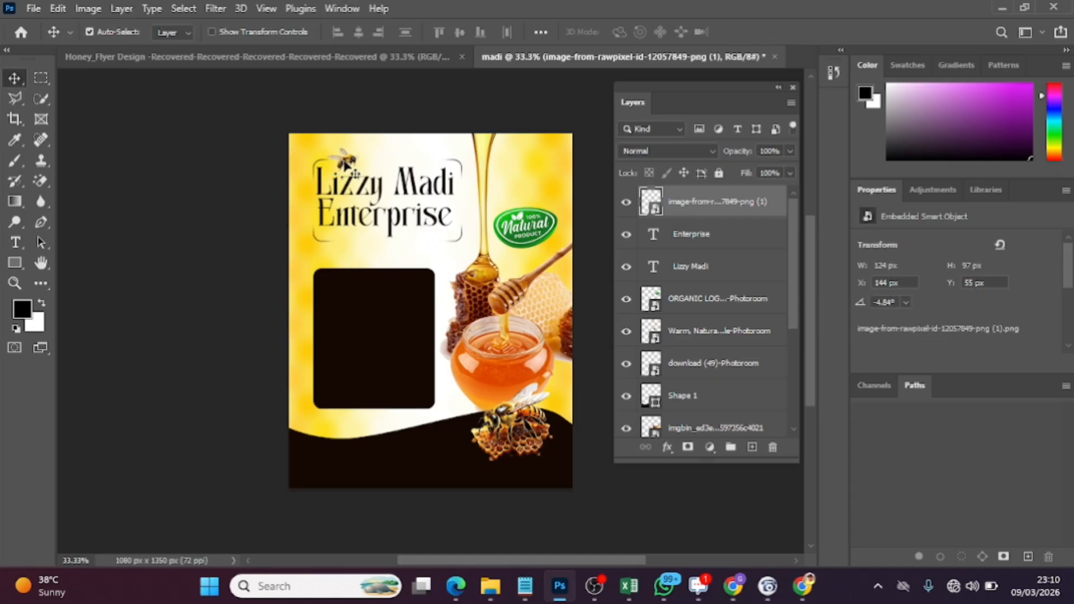
drag(344, 163, 345, 165)
Duplicate the bee layer and move the copy to the title frame's lower-right corner at about X 540 px, Y 313 px
key(ctrl)
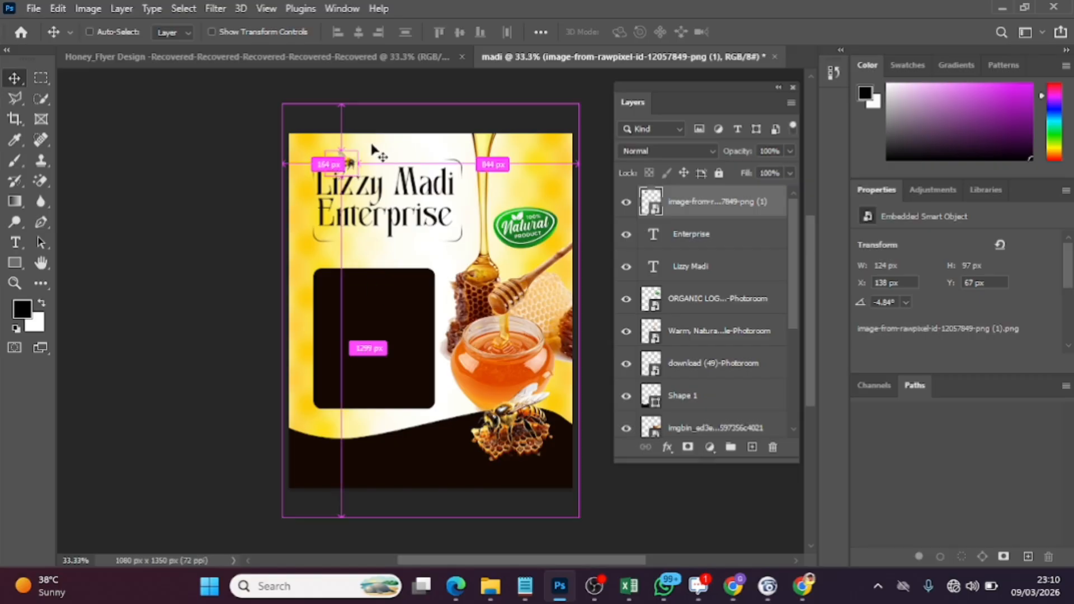
key(ctrl+j)
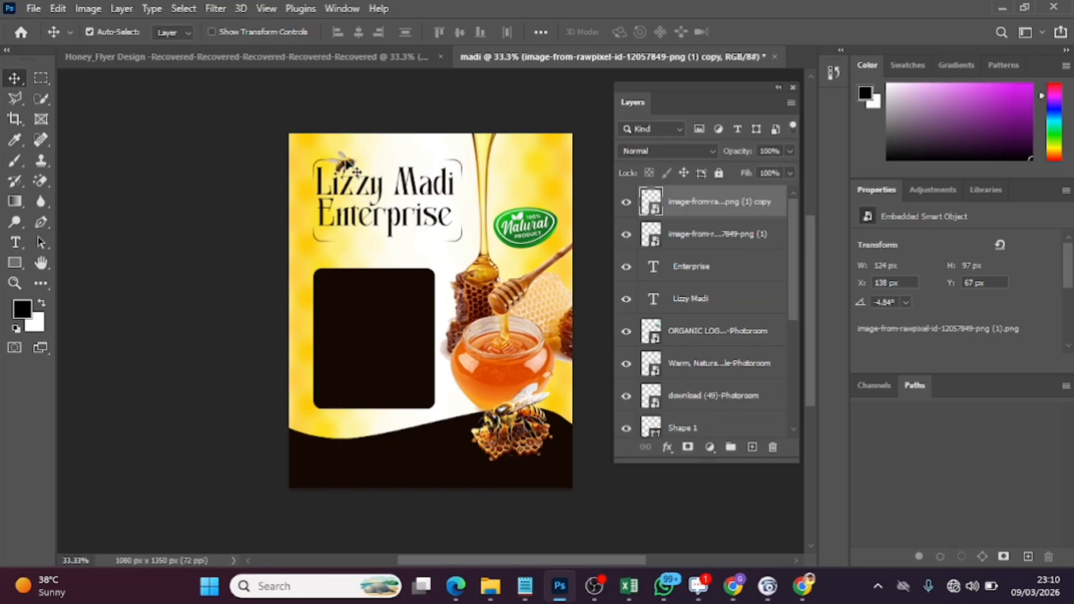
drag(356, 171, 456, 232)
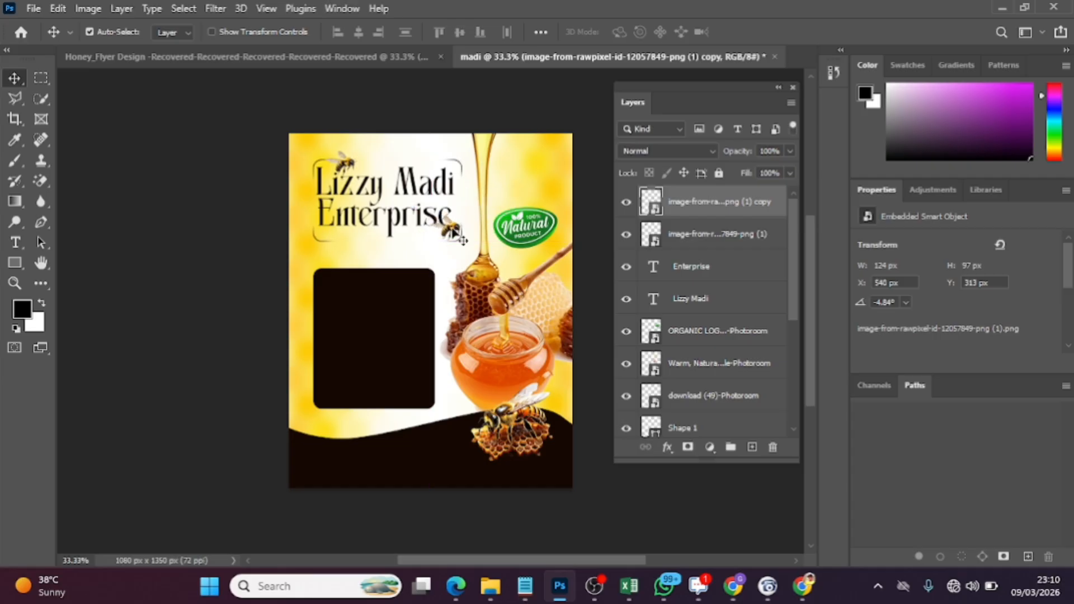
Copy the "Tasty Honey From Happy Bees..." tagline from the Honey_Flyer Design document into madi, on the title frame's lower edge at about X 184 px
click(395, 59)
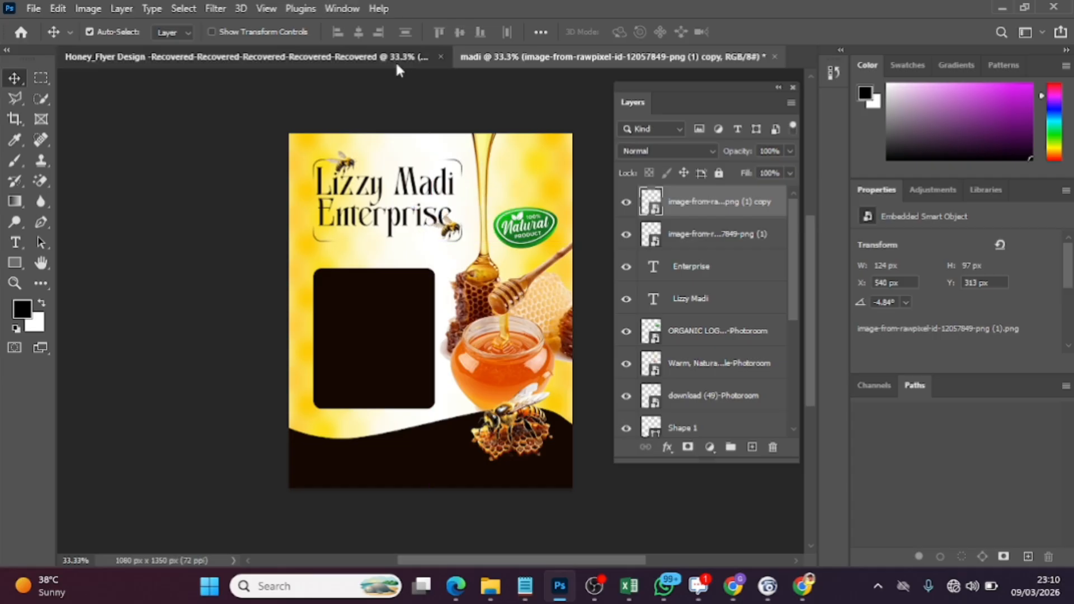
click(389, 235)
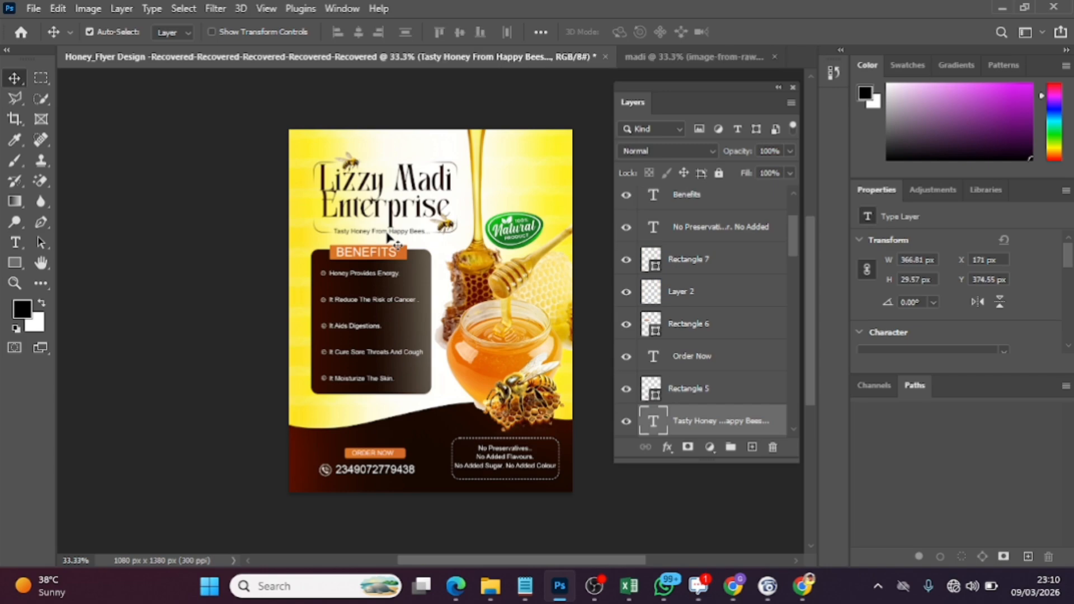
key(ctrl+c)
click(668, 62)
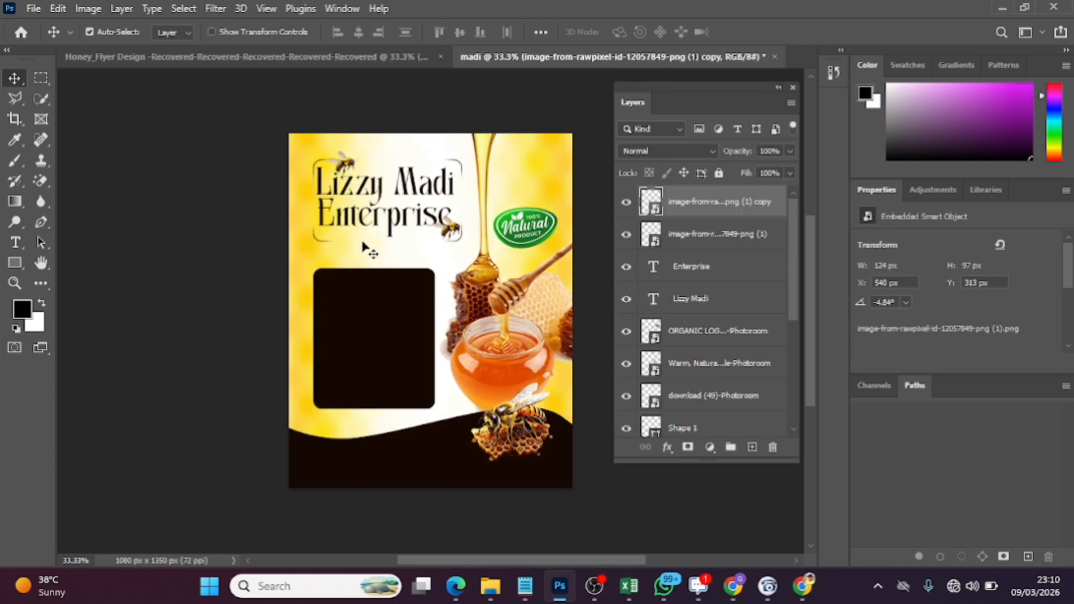
key(ctrl+v)
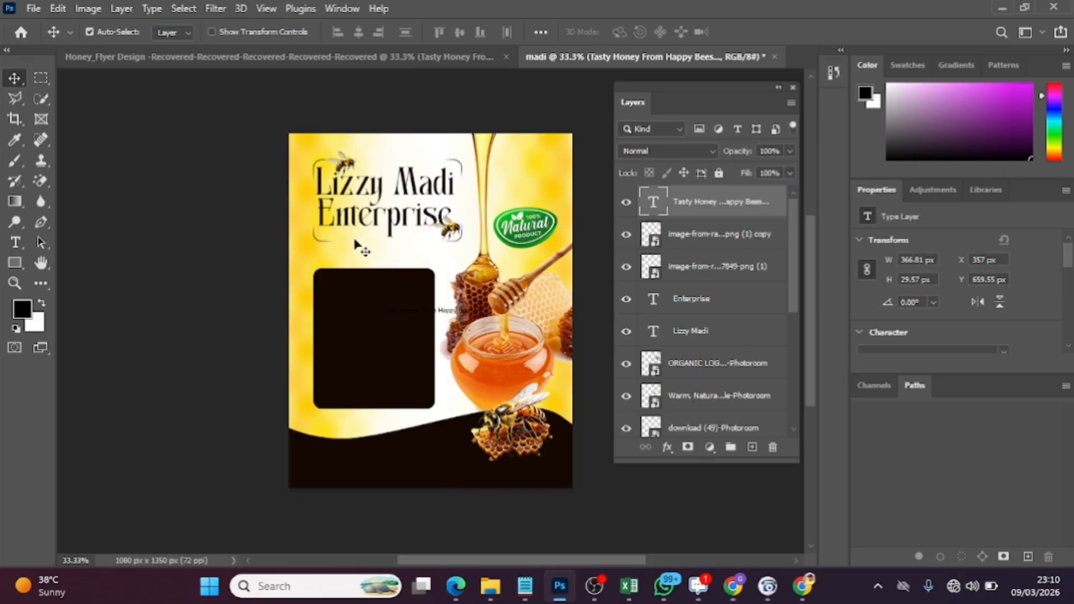
drag(423, 314, 379, 245)
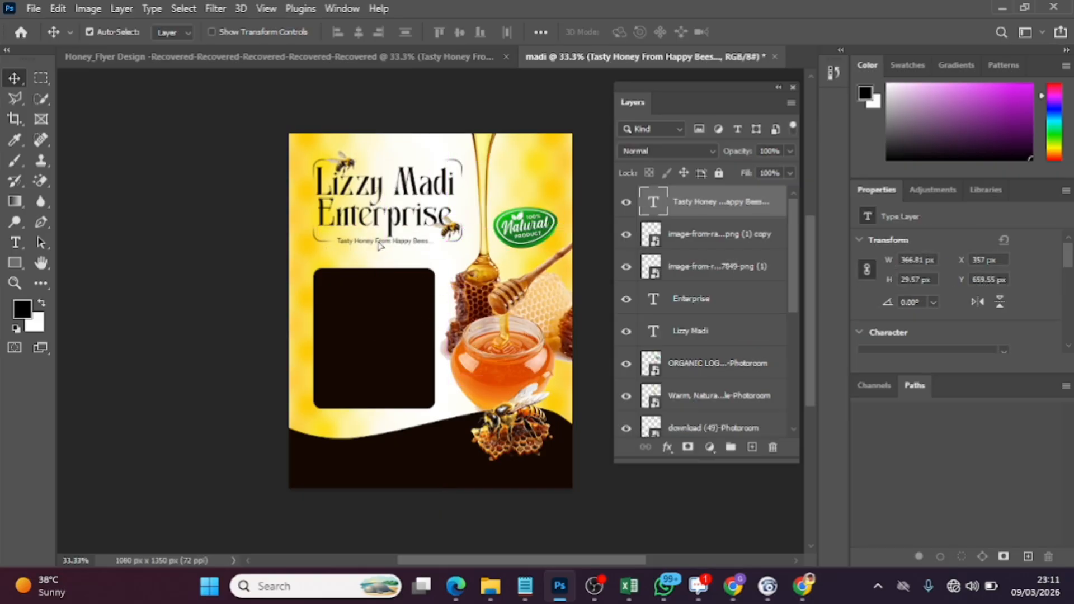
Set the font size of the "Tasty Honey From Happy Bees..." tagline to 27 pt
double_click(380, 245)
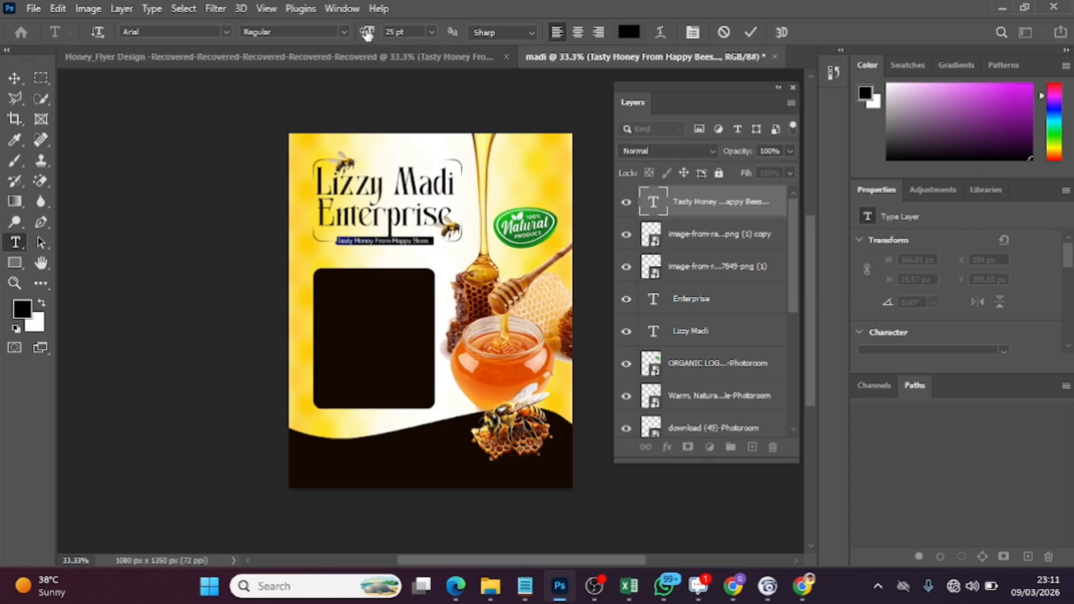
drag(368, 34, 369, 34)
click(752, 31)
key(v)
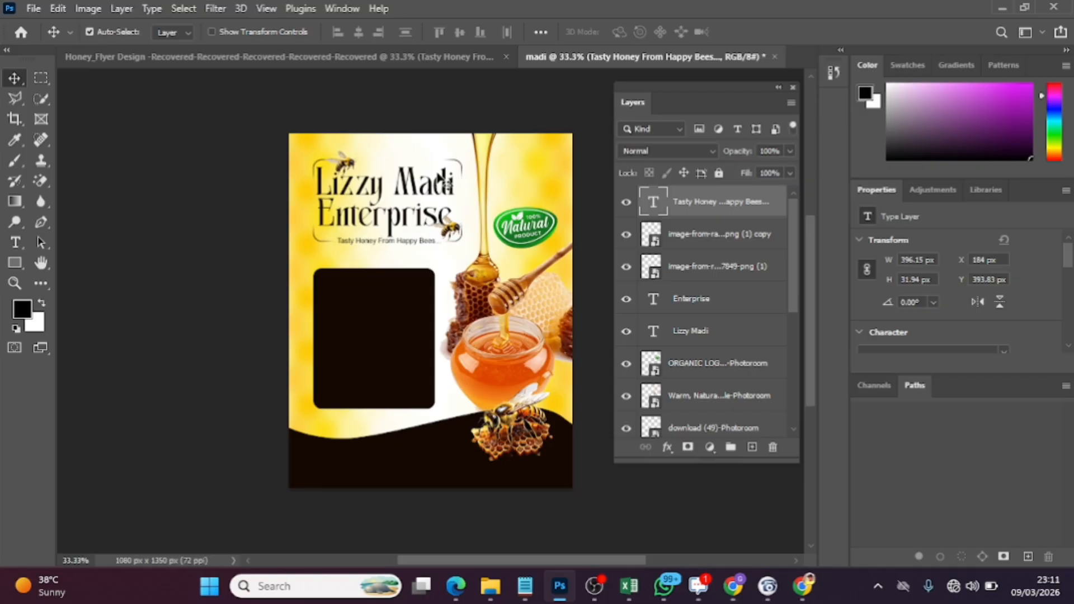
Set the text color of the "Tasty Honey From Happy Bees..." tagline to black, #000000
double_click(392, 240)
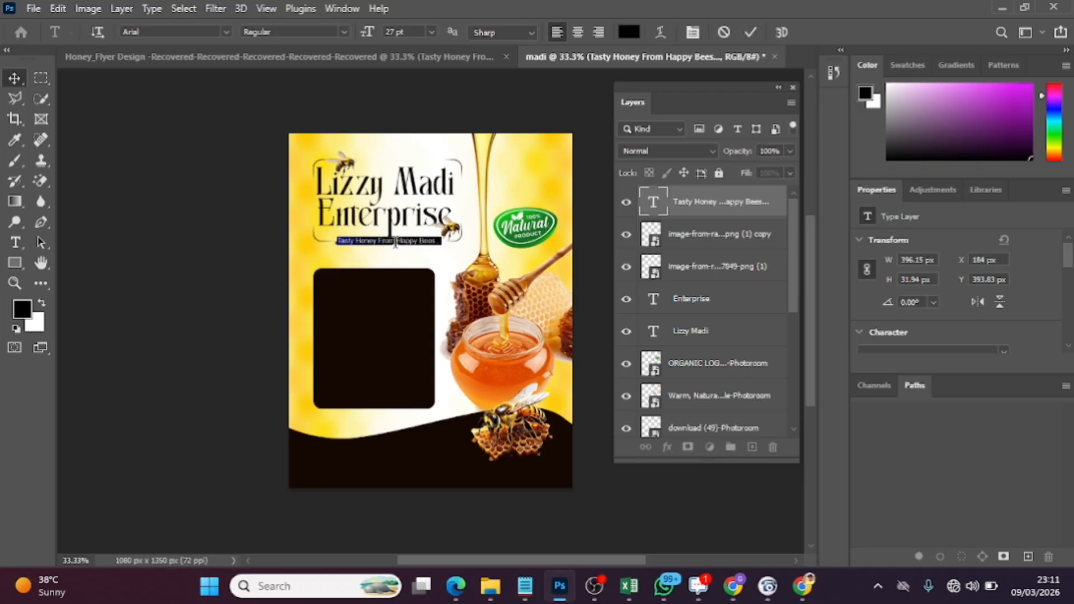
click(632, 36)
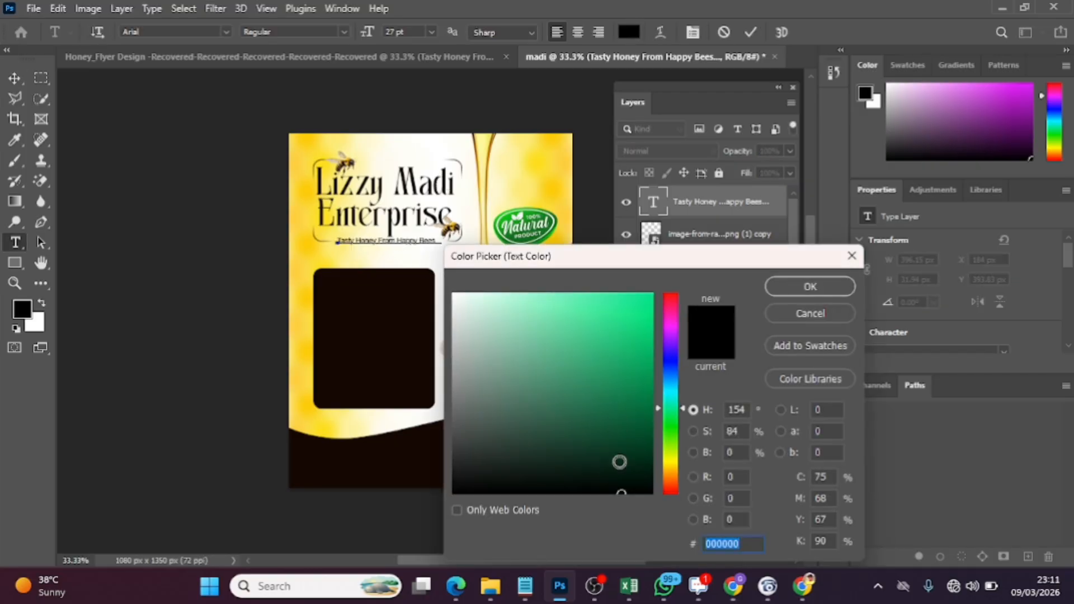
drag(619, 462, 664, 529)
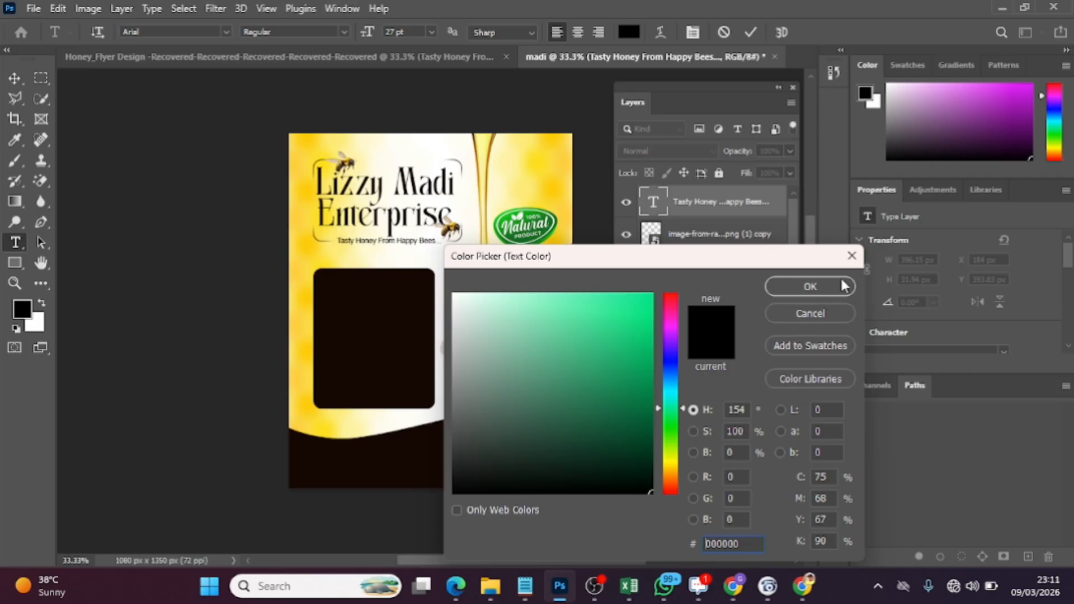
click(827, 287)
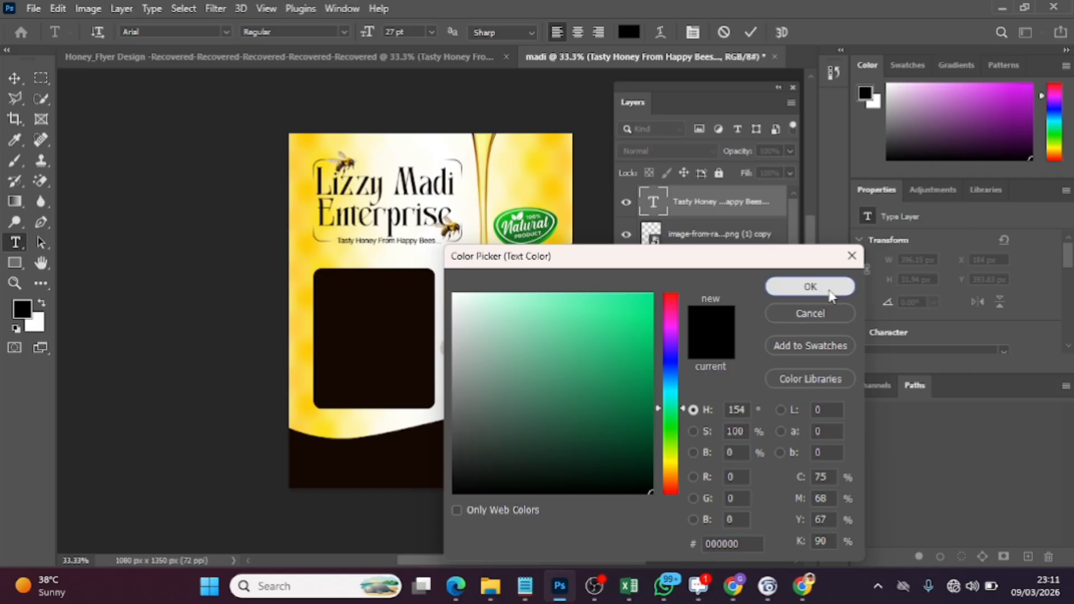
click(750, 30)
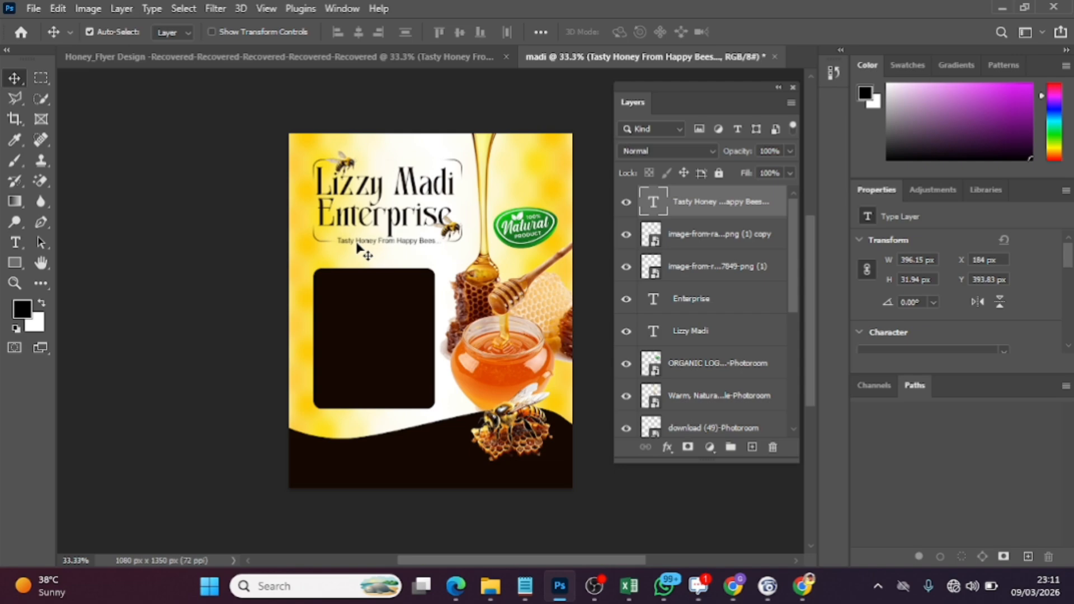
Copy the five-line benefits text and its verify (1) icon layers from the Honey_Flyer Design document into madi, placing them inside the dark panel
click(391, 56)
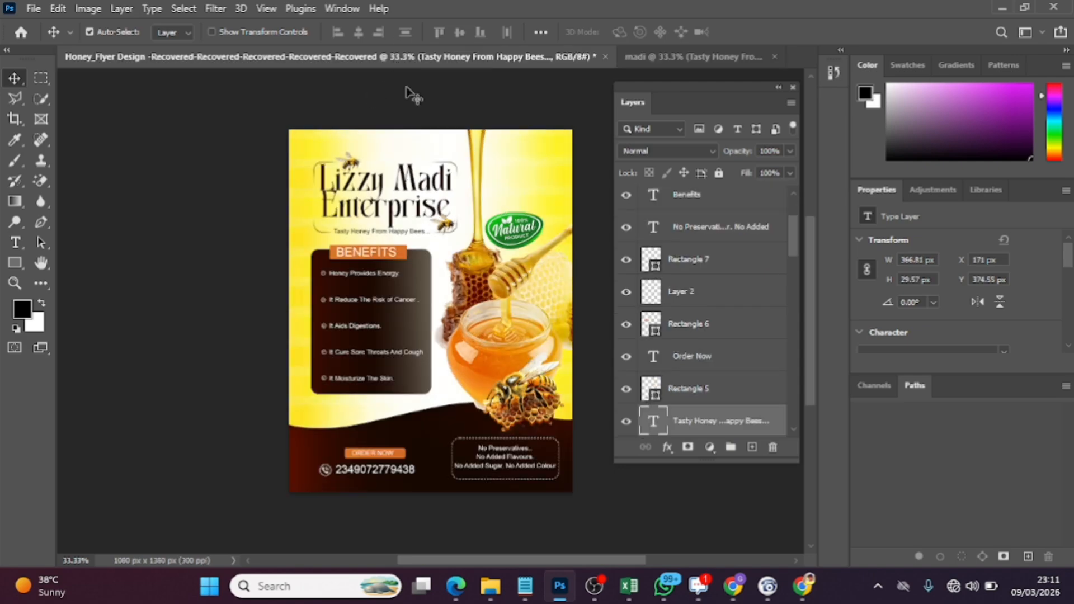
click(369, 305)
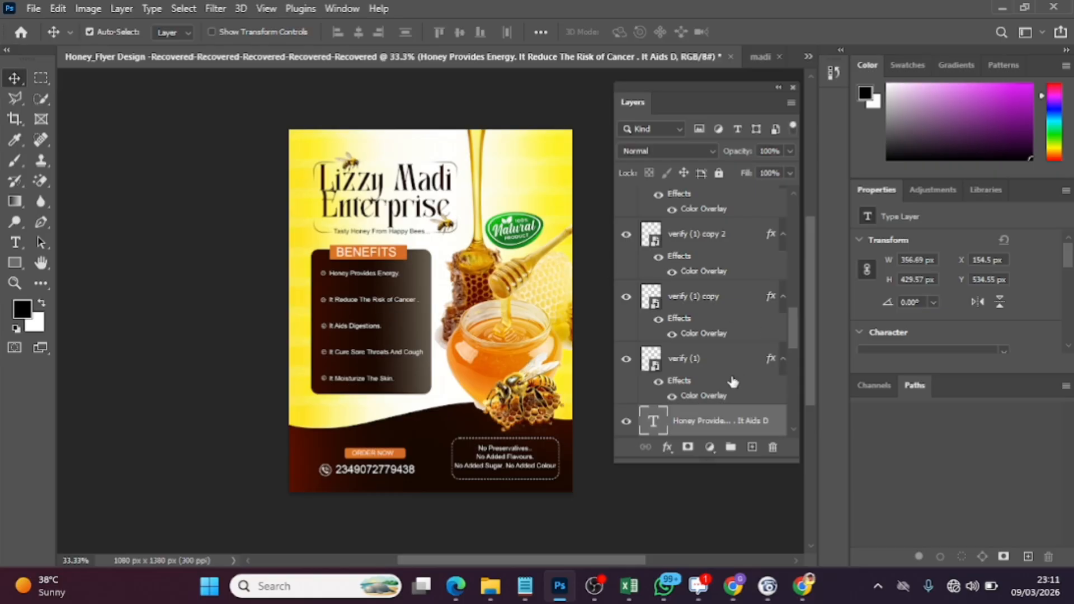
key(ctrl)
drag(791, 331, 796, 293)
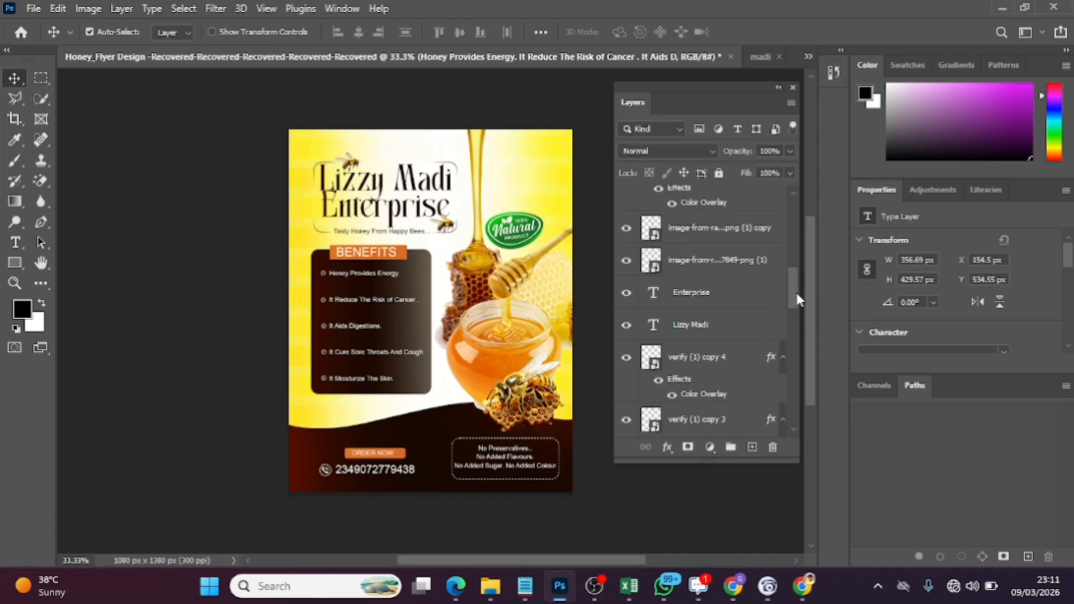
ctrl+click(728, 366)
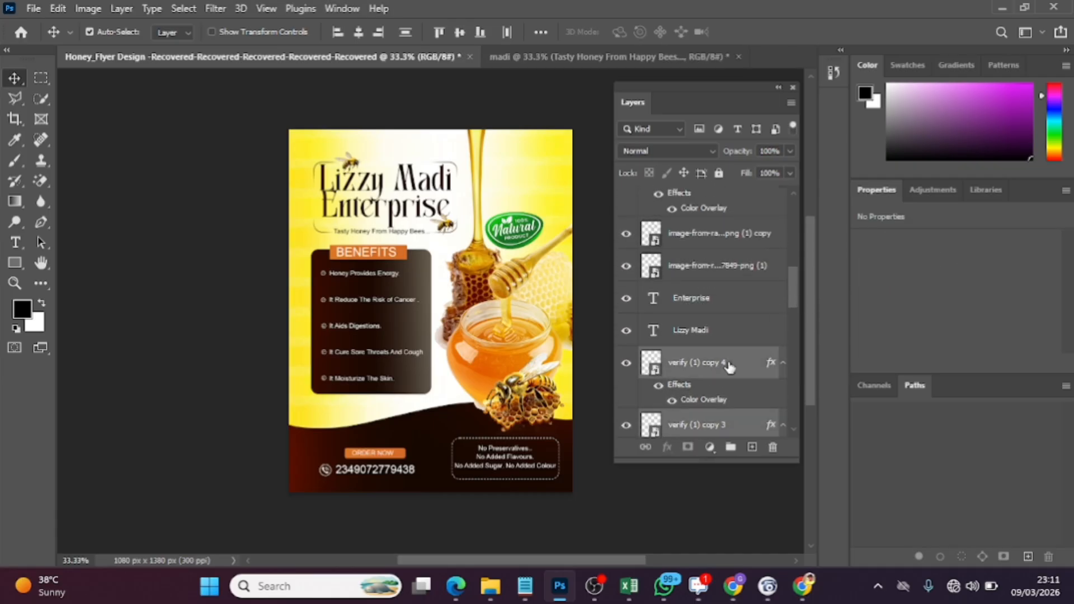
click(596, 58)
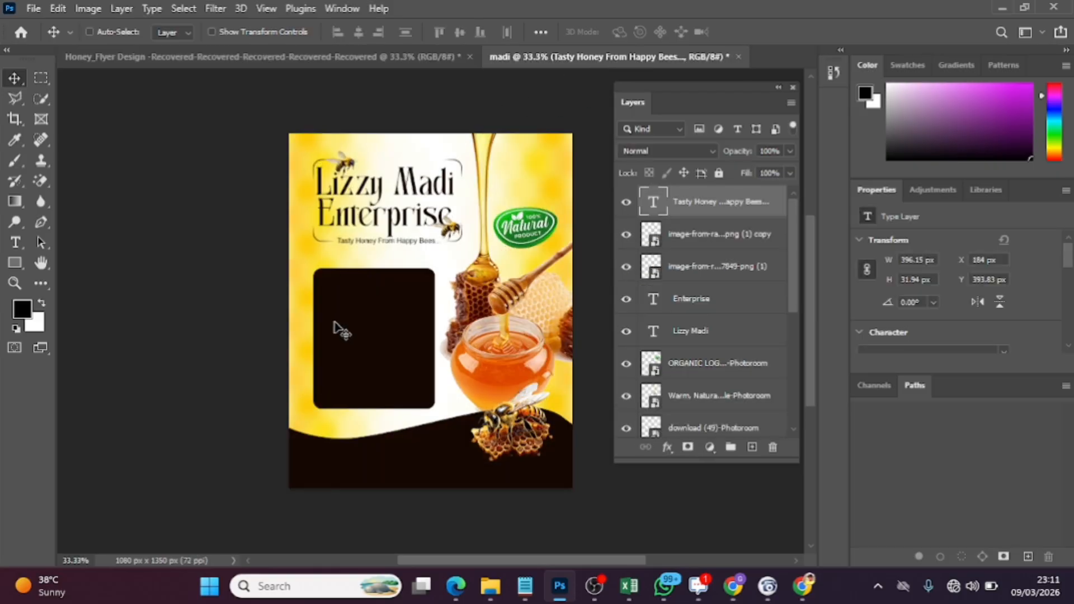
drag(338, 330, 337, 329)
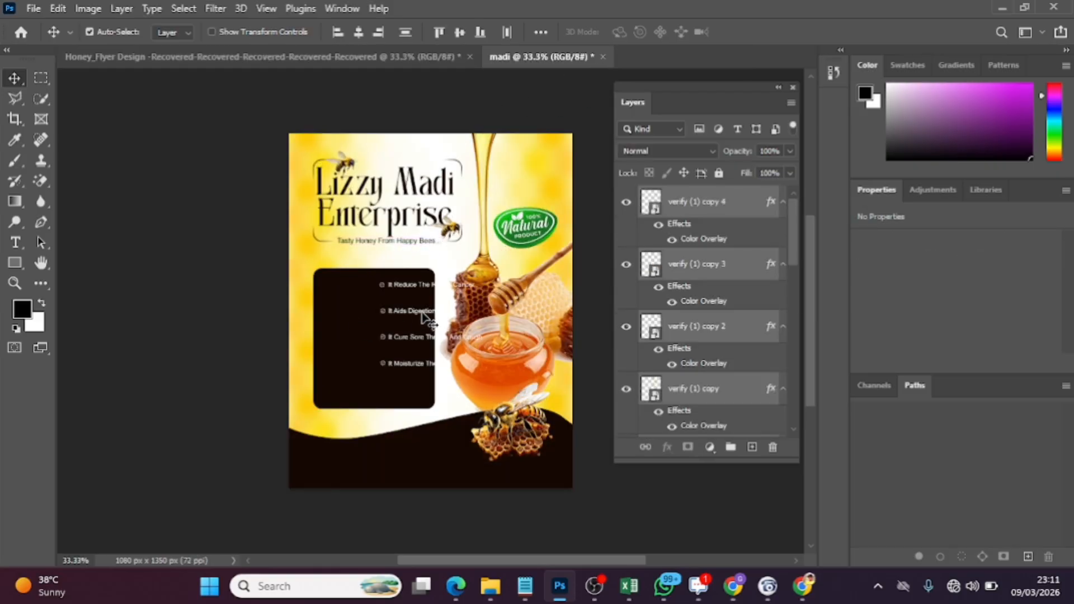
drag(425, 316, 368, 344)
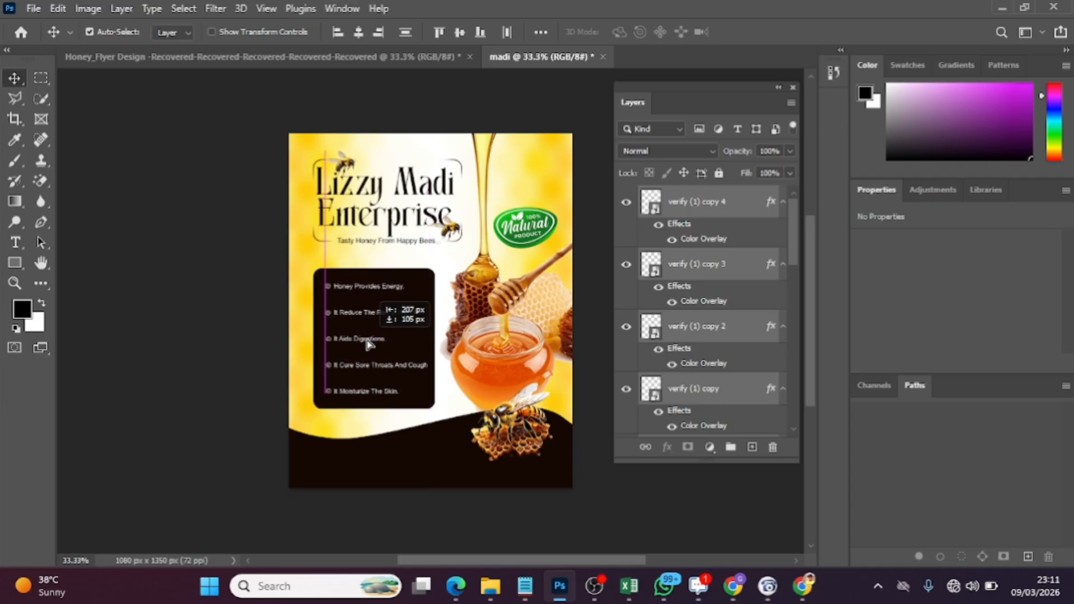
drag(369, 344, 369, 345)
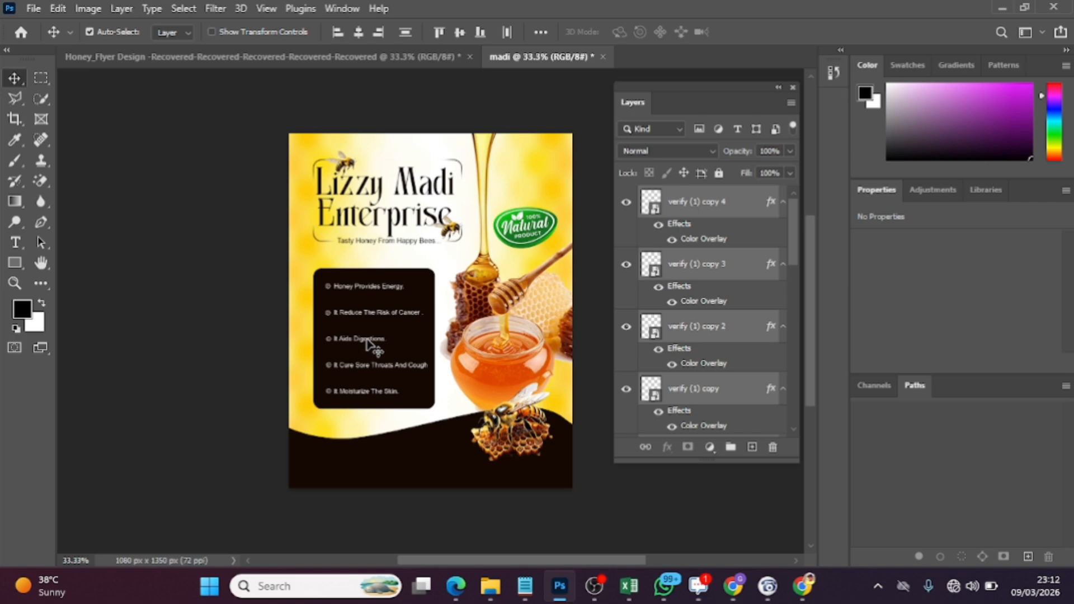
In the Honey_Flyer Design document, move the orange Rectangle 6 layer directly beneath the Benefits text layer
click(368, 57)
click(391, 255)
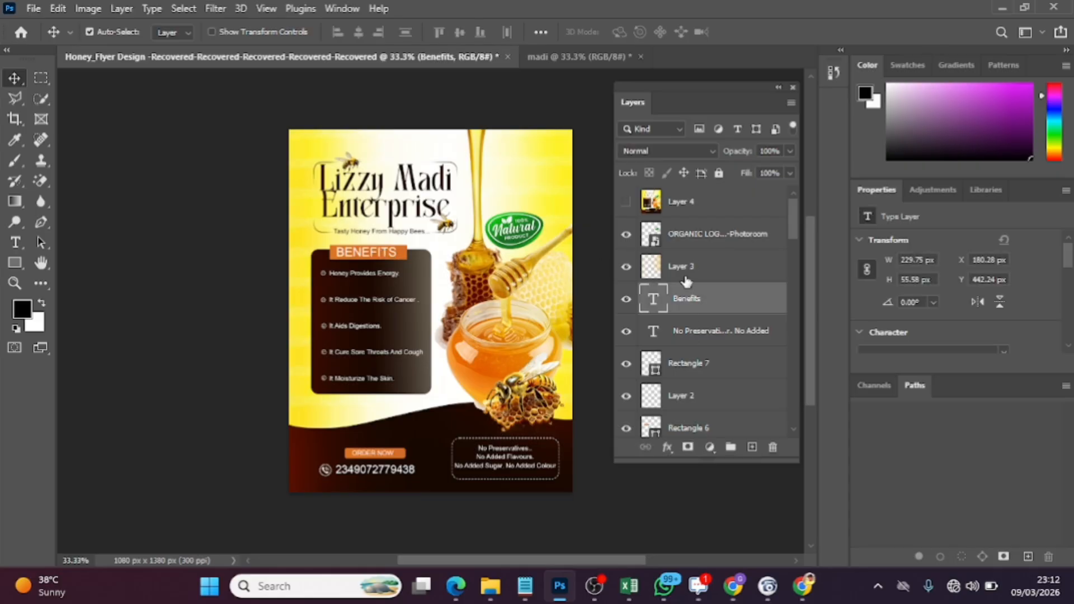
click(400, 258)
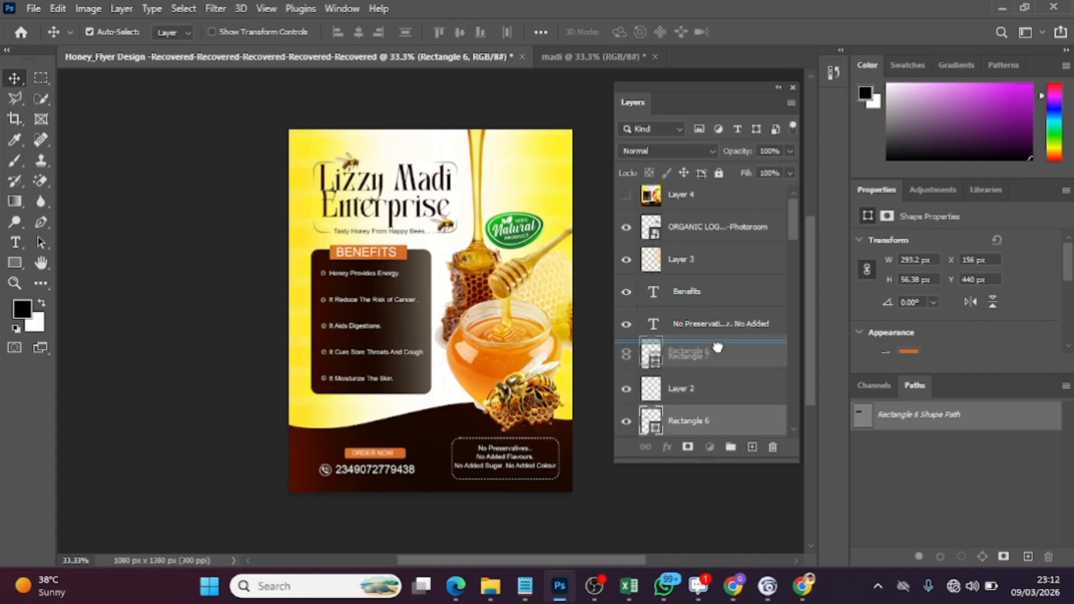
drag(715, 312, 716, 314)
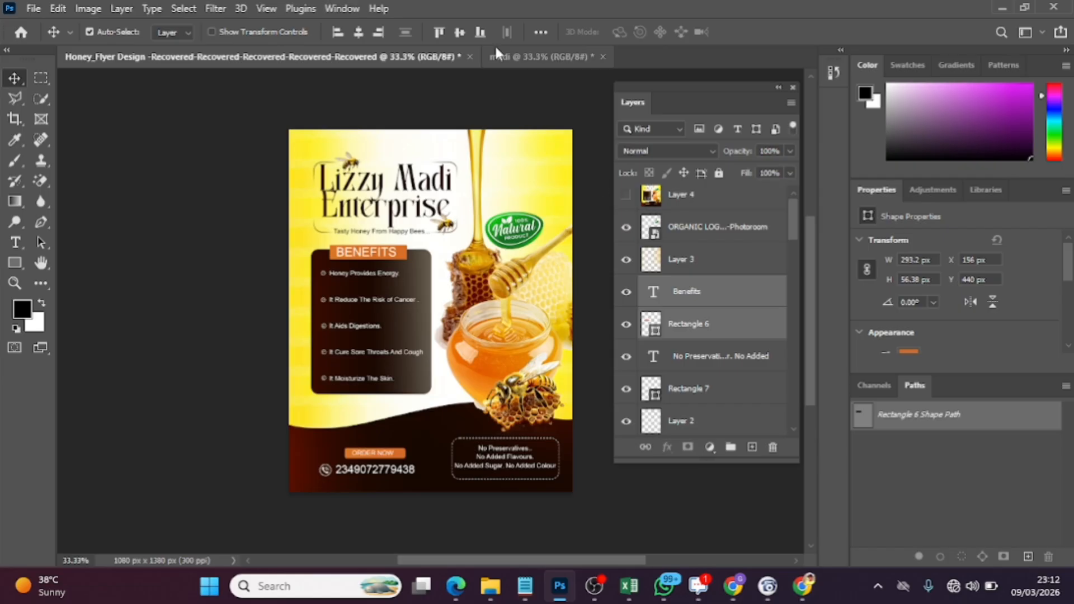
Copy the Benefits heading with its orange Rectangle 6 into madi, on the dark panel's upper edge at about X 177 px, Y 479 px
click(507, 55)
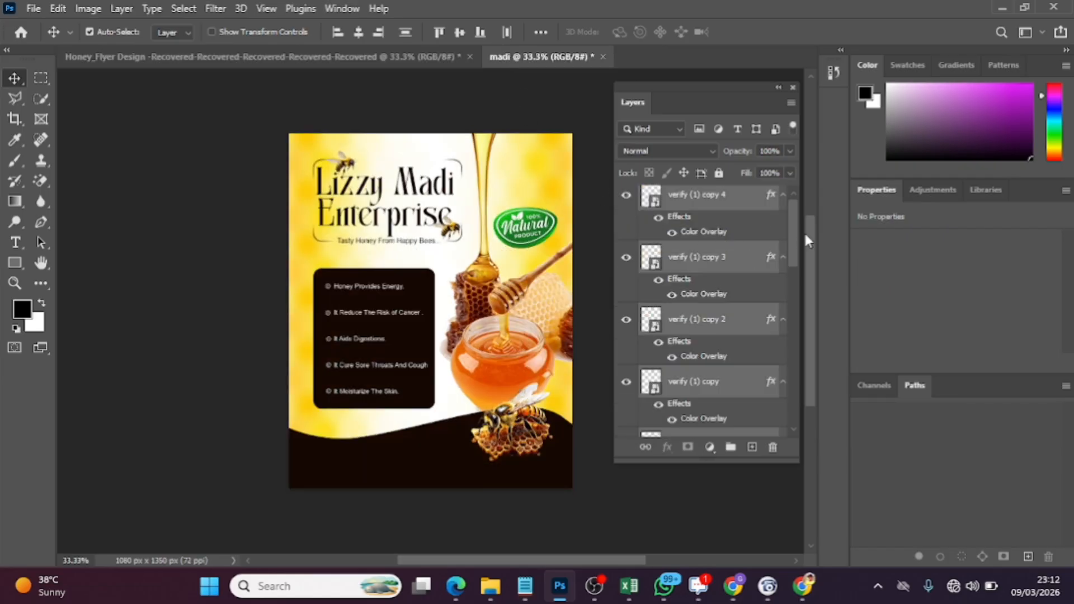
scroll(796, 238, up, 1)
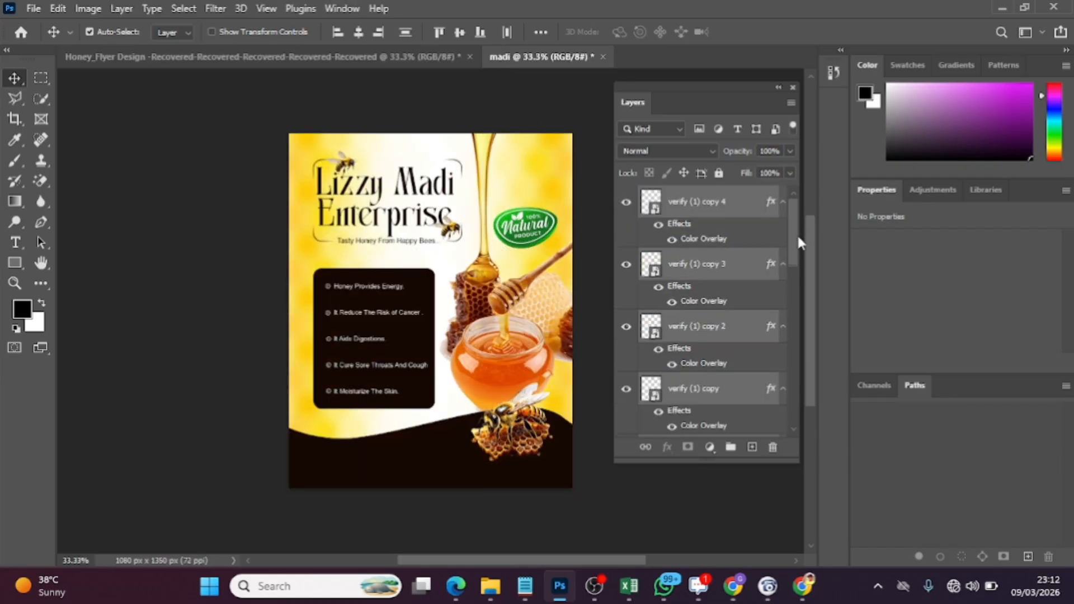
click(585, 218)
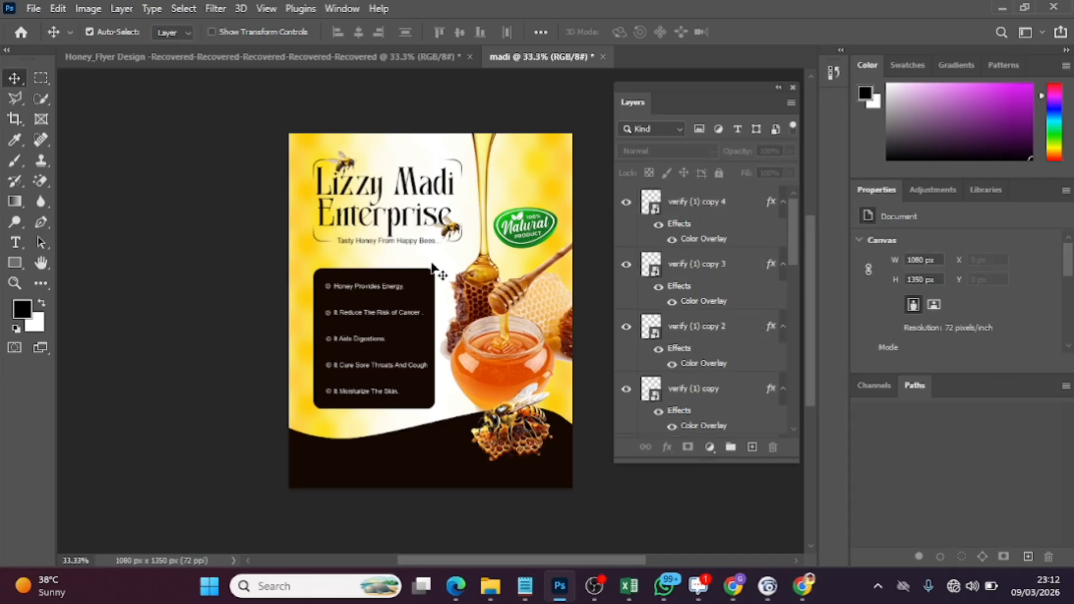
key(ctrl+v)
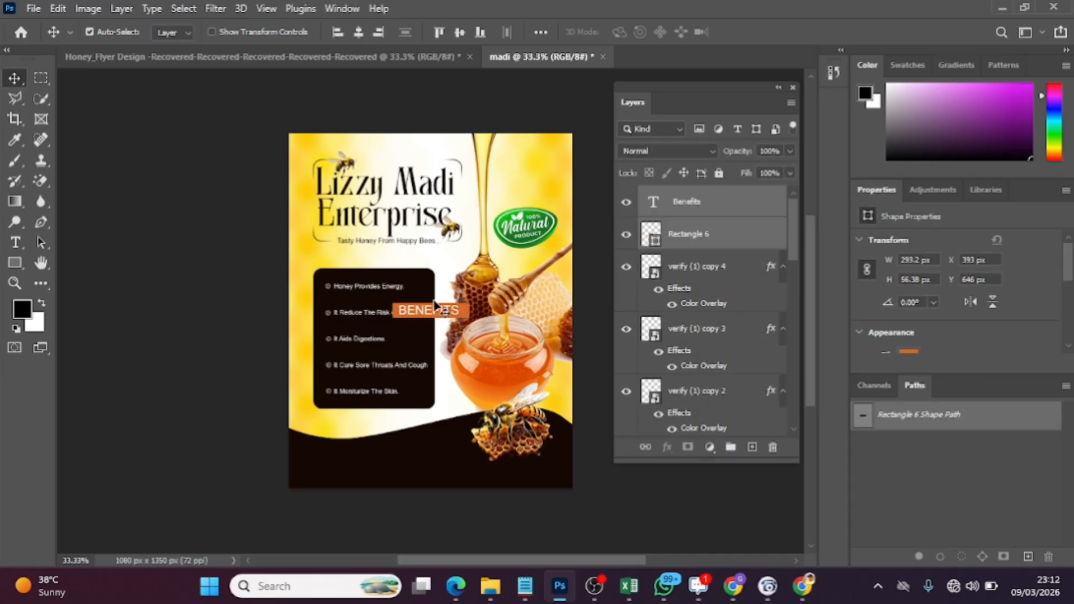
drag(444, 315, 392, 273)
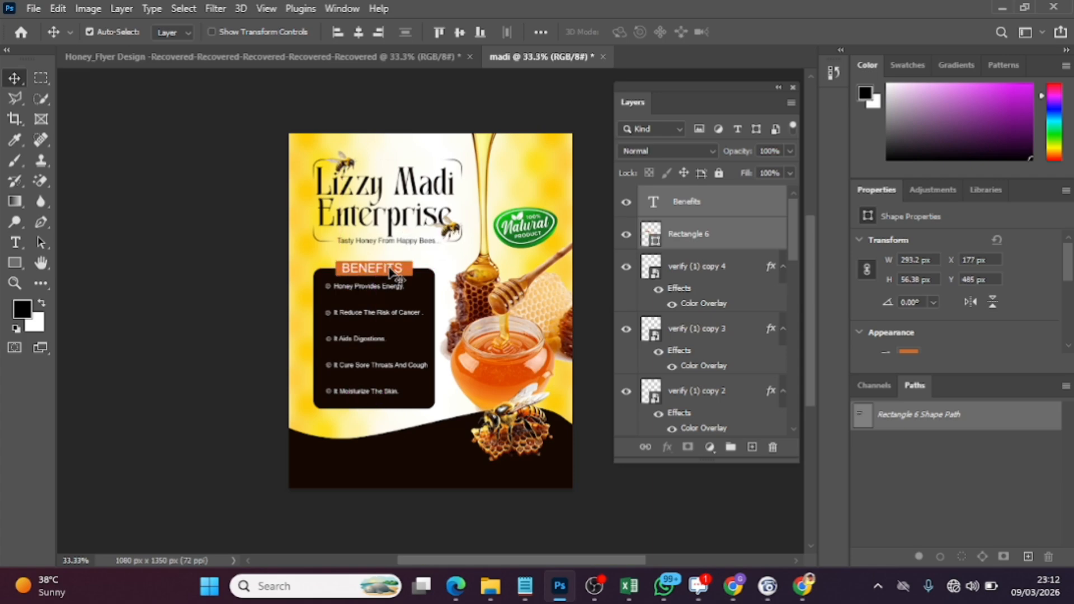
key(Up)
key(Up)
key(Up)
key(Up)
key(Up)
key(Up)
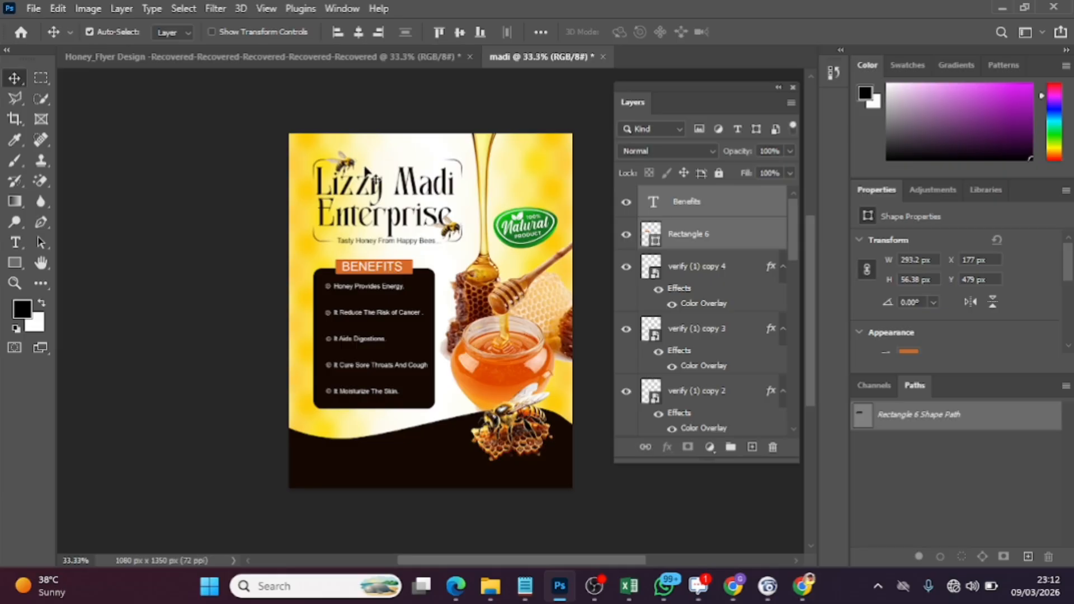
Copy the Order Now text and its orange Rectangle 5 from Honey_Flyer Design into madi's dark footer, at about X 151 px, Y 1206 px
click(301, 64)
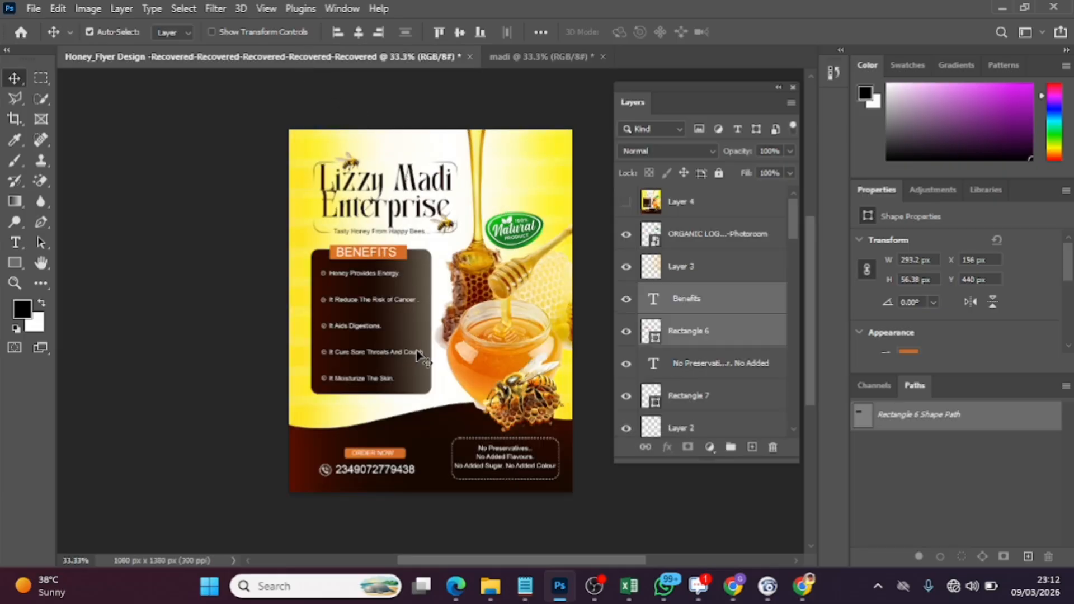
click(375, 453)
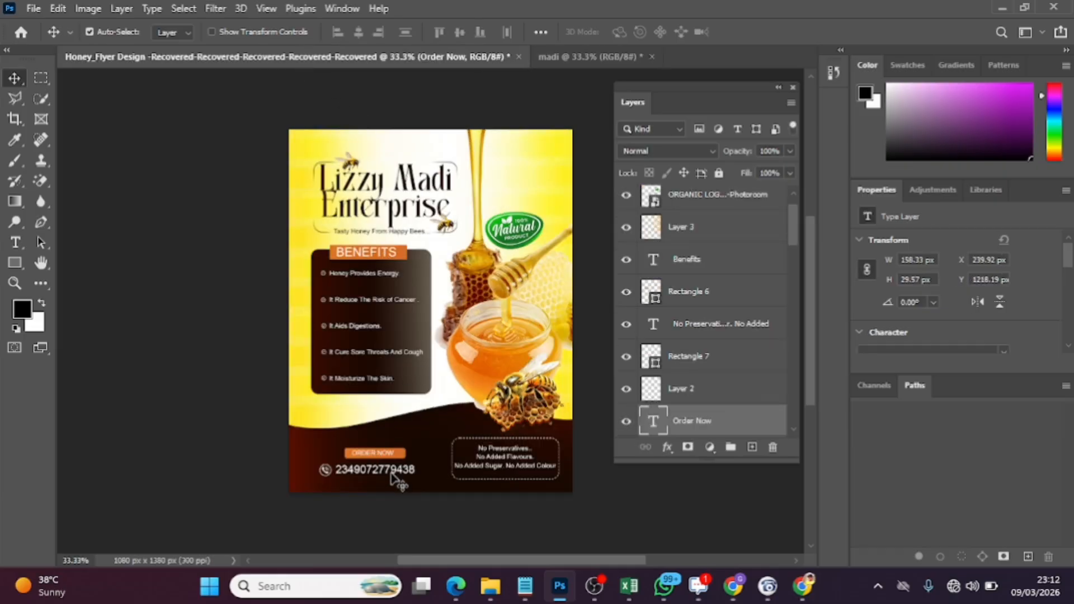
shift+click(392, 469)
click(400, 455)
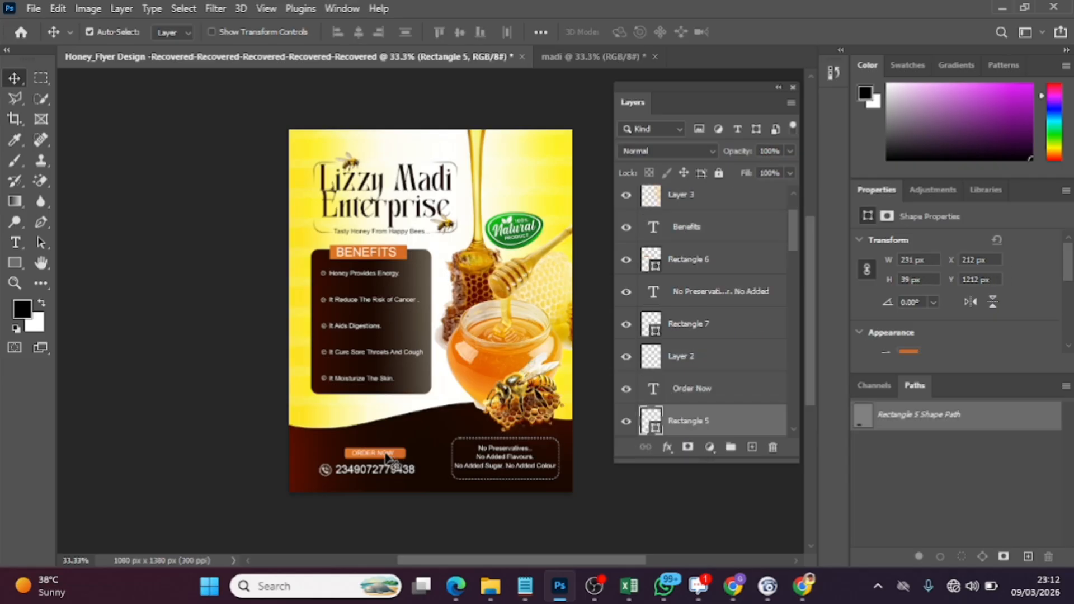
shift+click(386, 455)
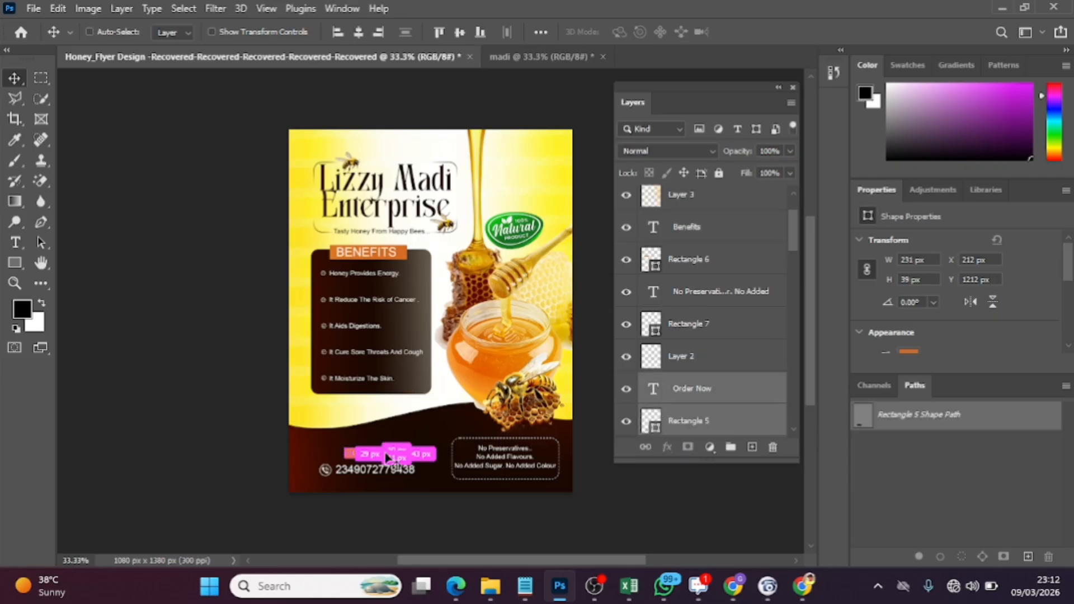
drag(536, 63, 354, 467)
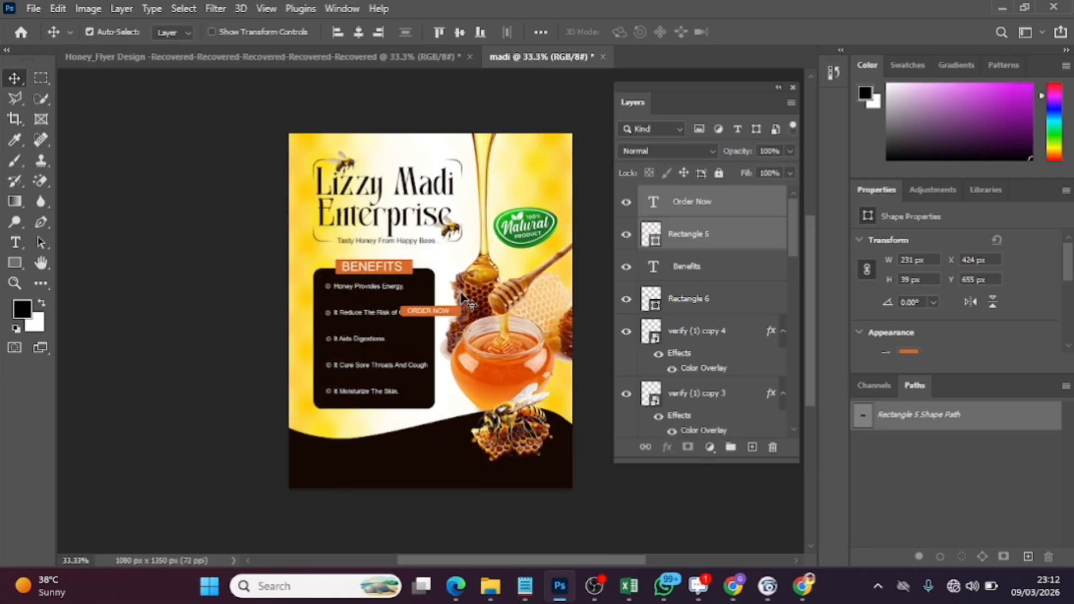
drag(453, 317, 383, 456)
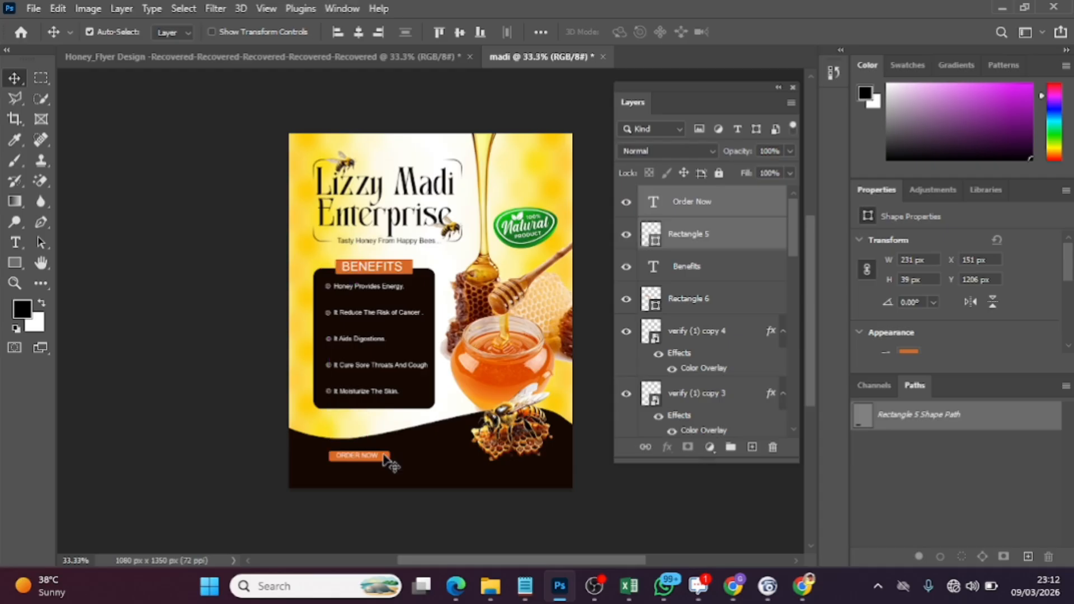
click(398, 56)
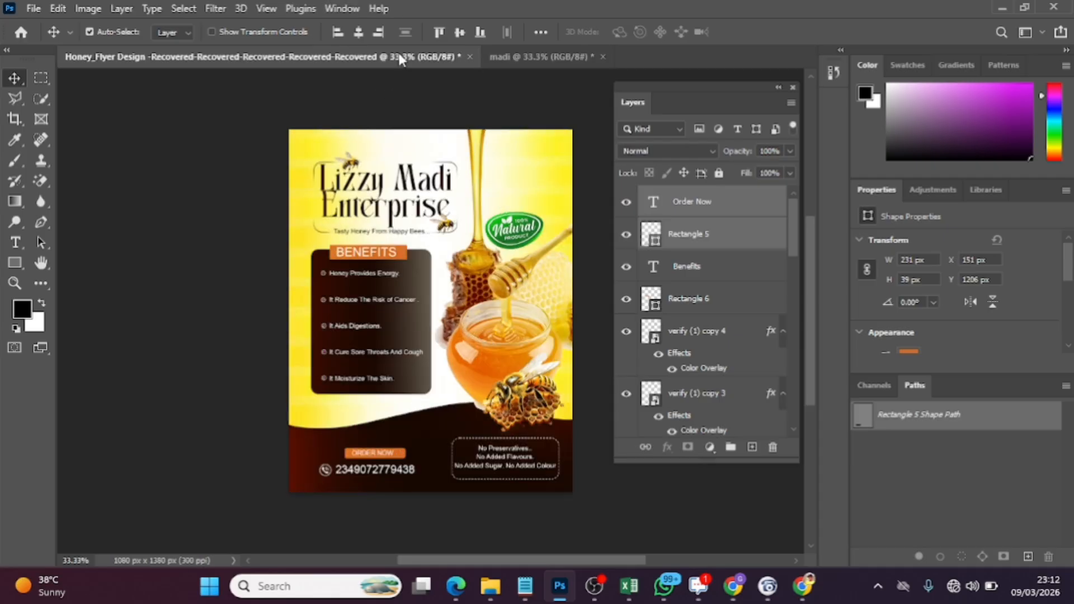
click(392, 467)
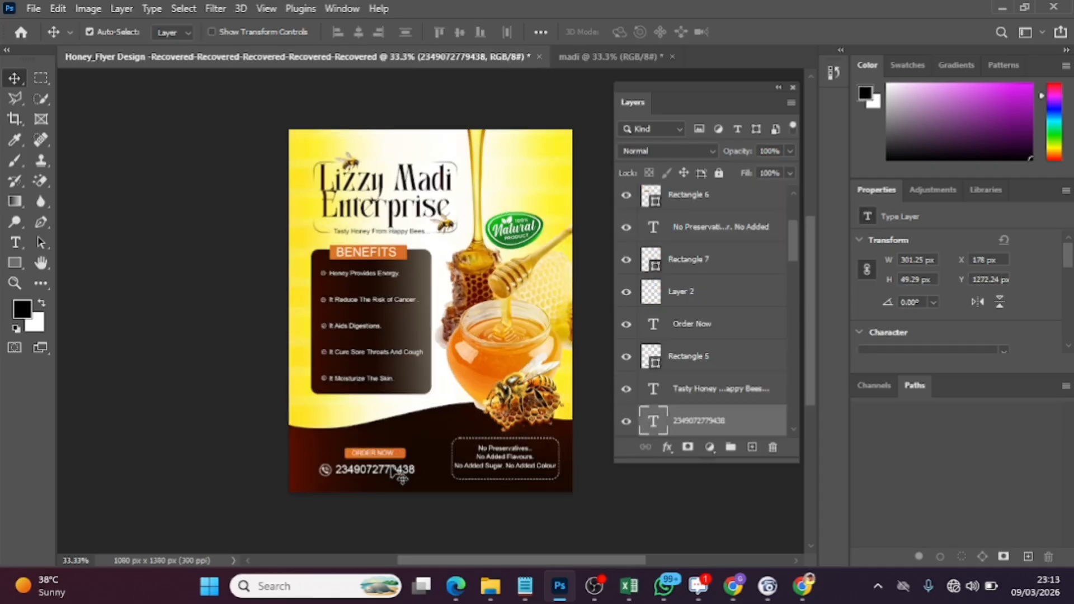
click(325, 470)
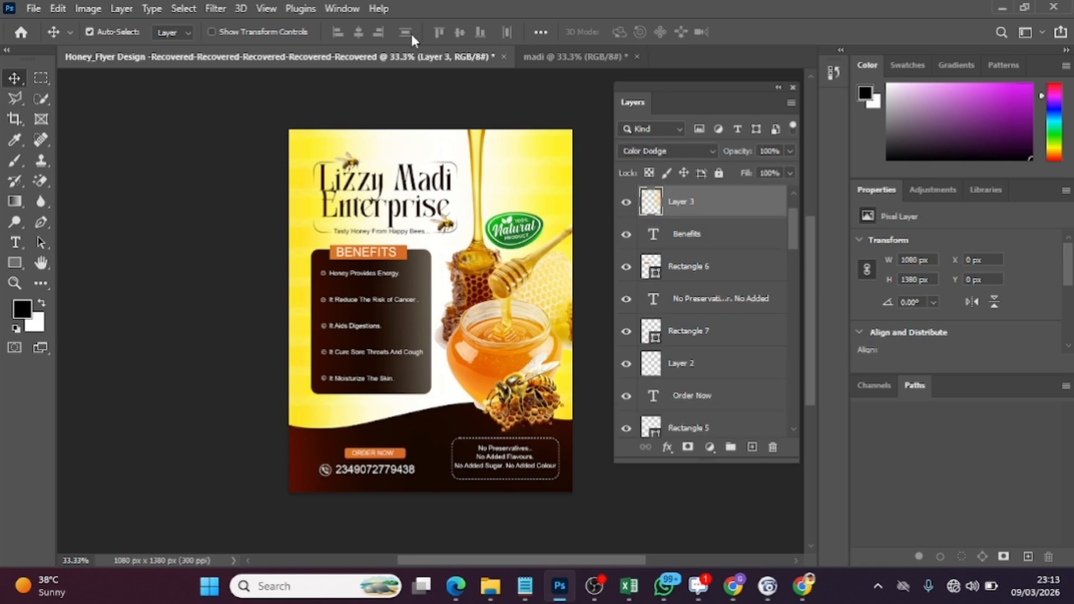
click(572, 59)
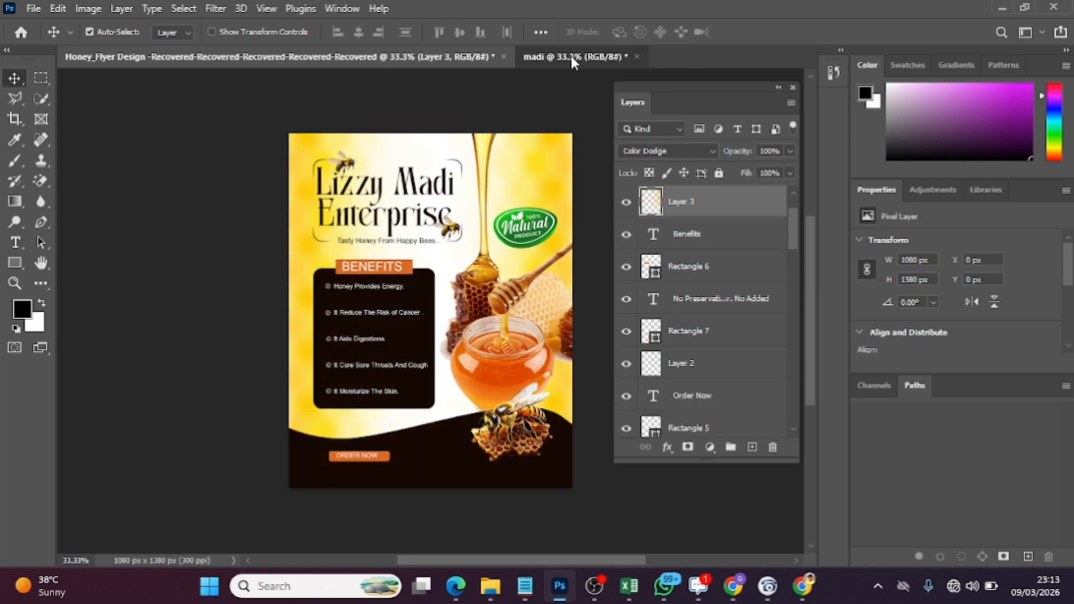
click(329, 464)
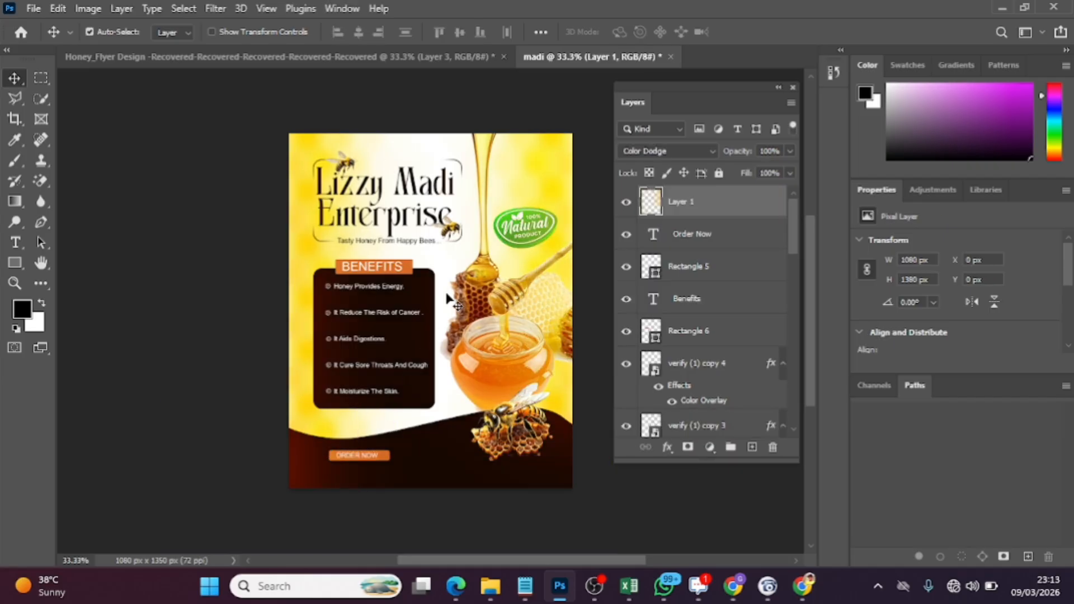
key(ctrl)
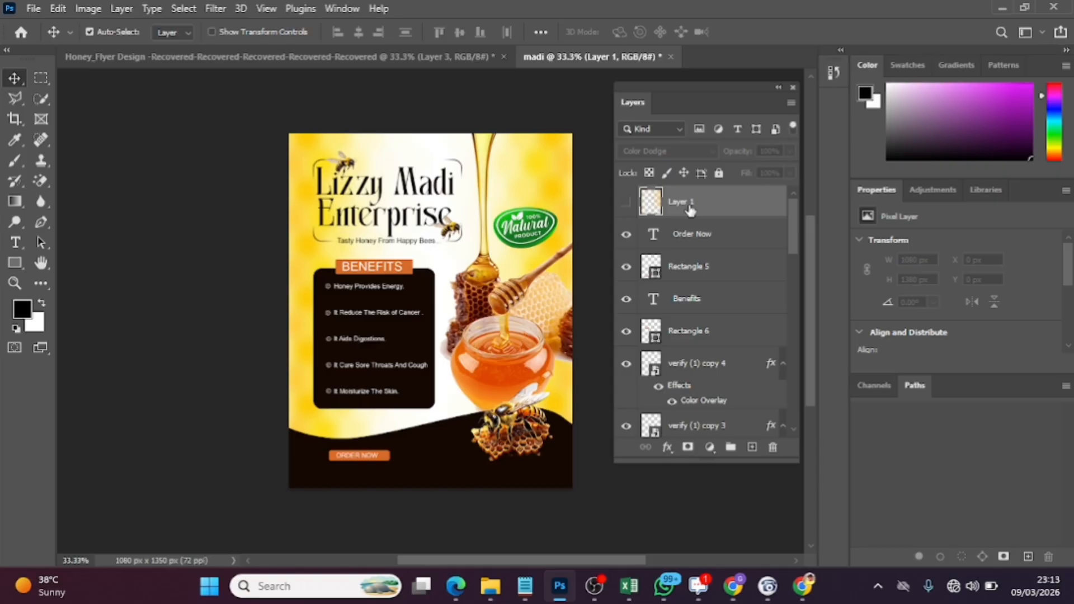
key(Delete)
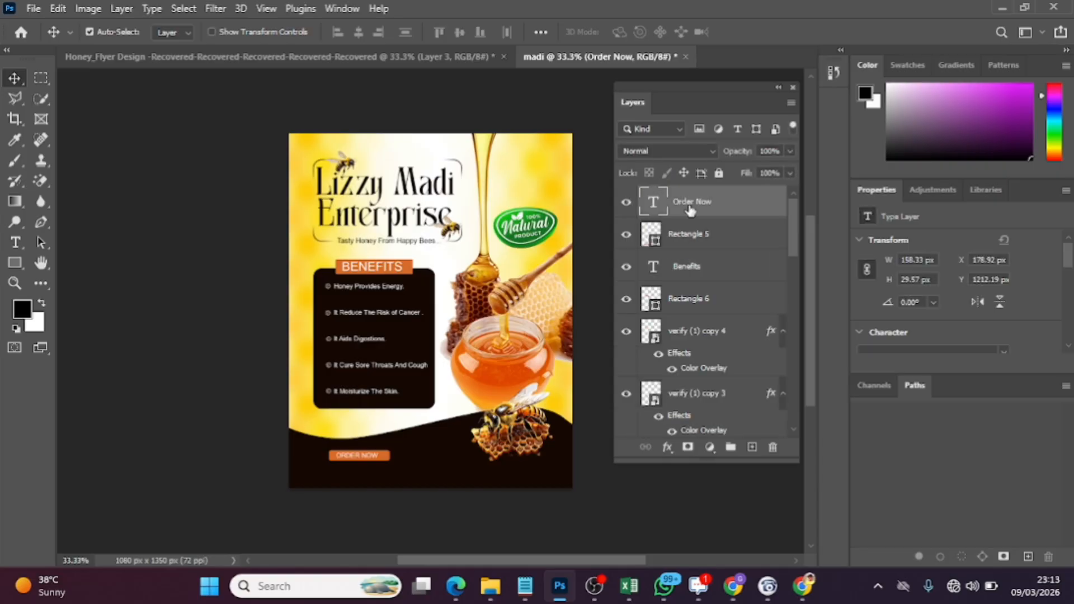
In Honey_Flyer Design, hide Layer 3, and copy the phone number with its call icon into madi, directly beneath the Order Now label
click(396, 58)
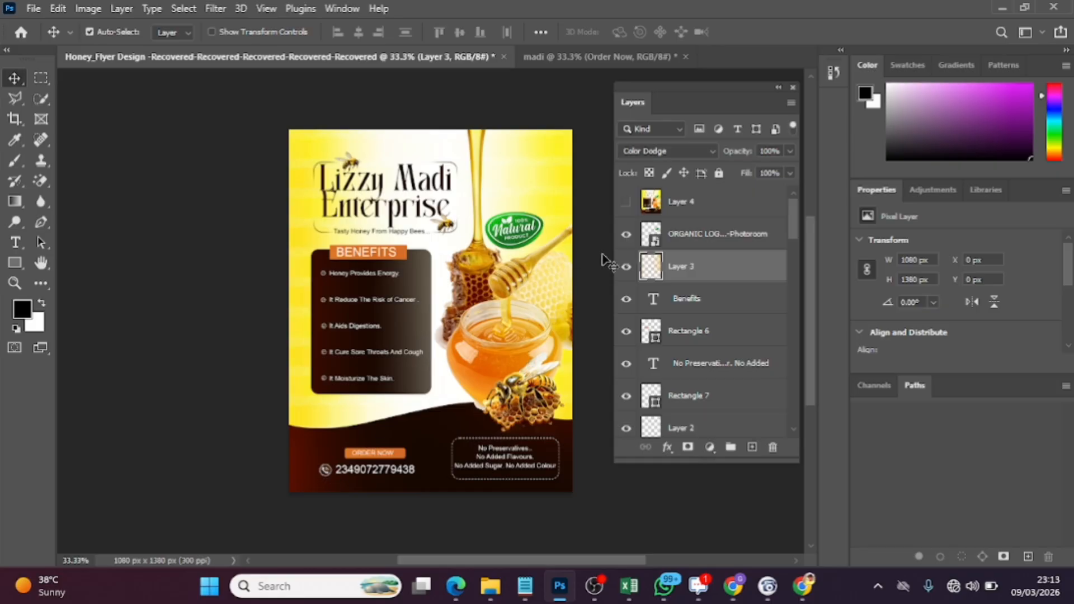
click(626, 267)
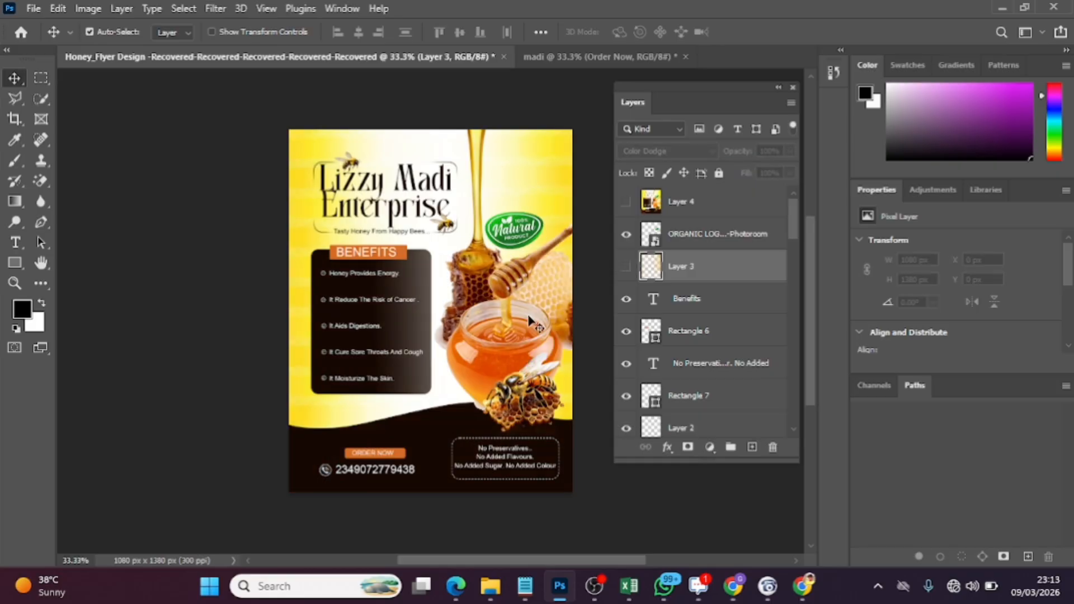
click(330, 472)
click(392, 471)
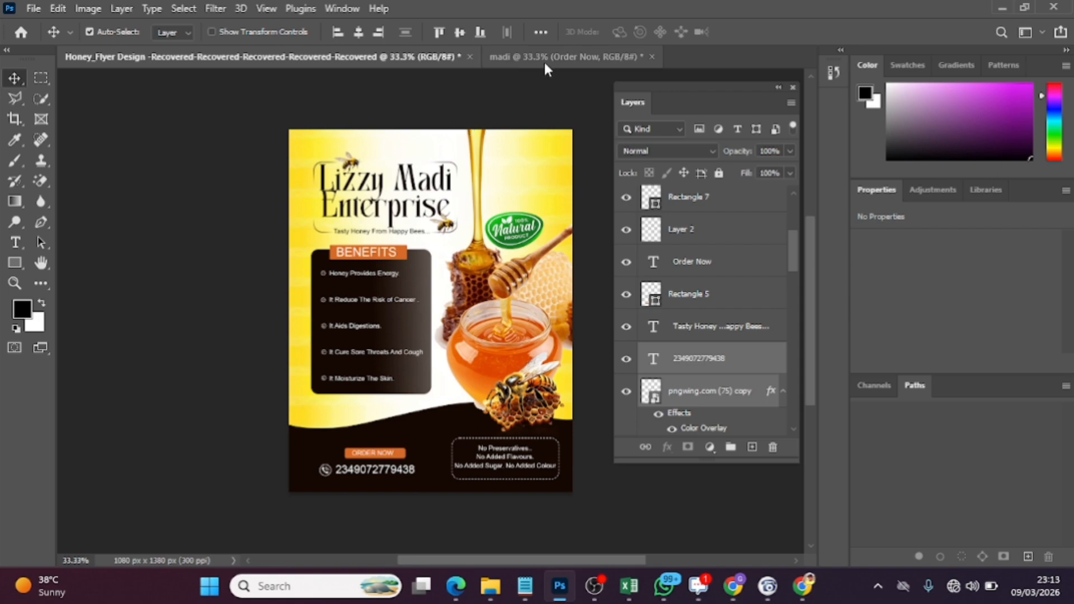
drag(546, 58, 327, 478)
drag(456, 317, 405, 471)
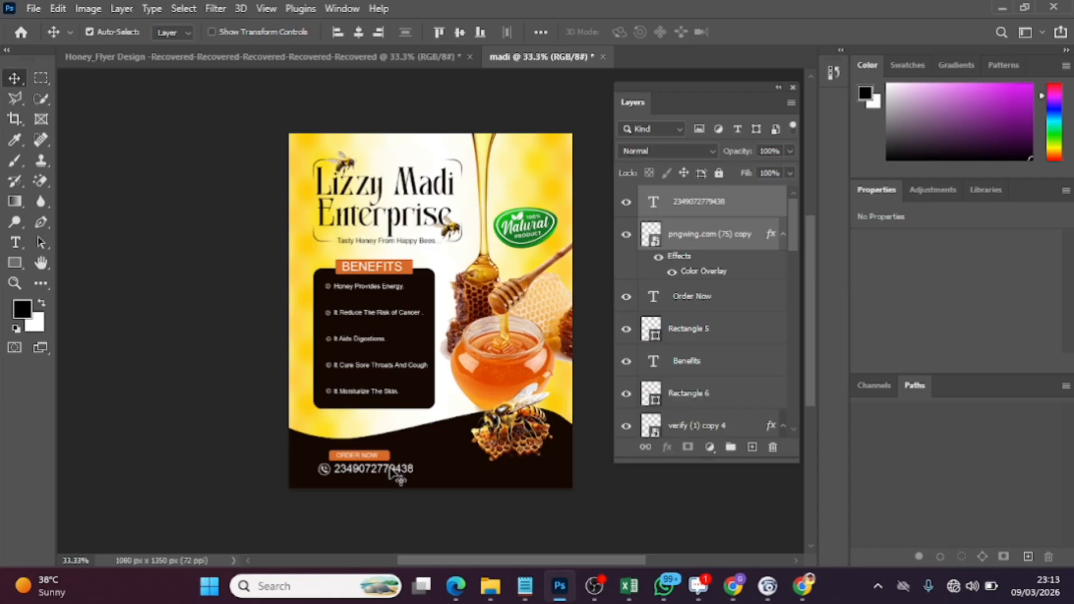
drag(390, 469, 390, 470)
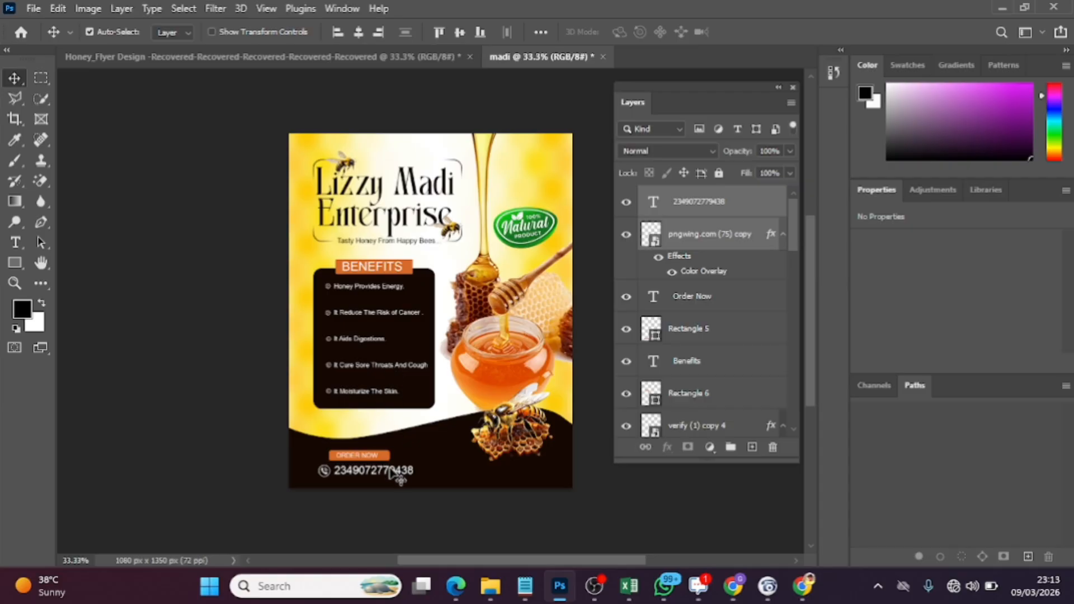
Raise the bee-on-honeycomb image to Y 870 px, and copy the No Preservatives text with Rectangle 7 into madi's footer at about X 612, Y 1155 px
drag(521, 439, 533, 417)
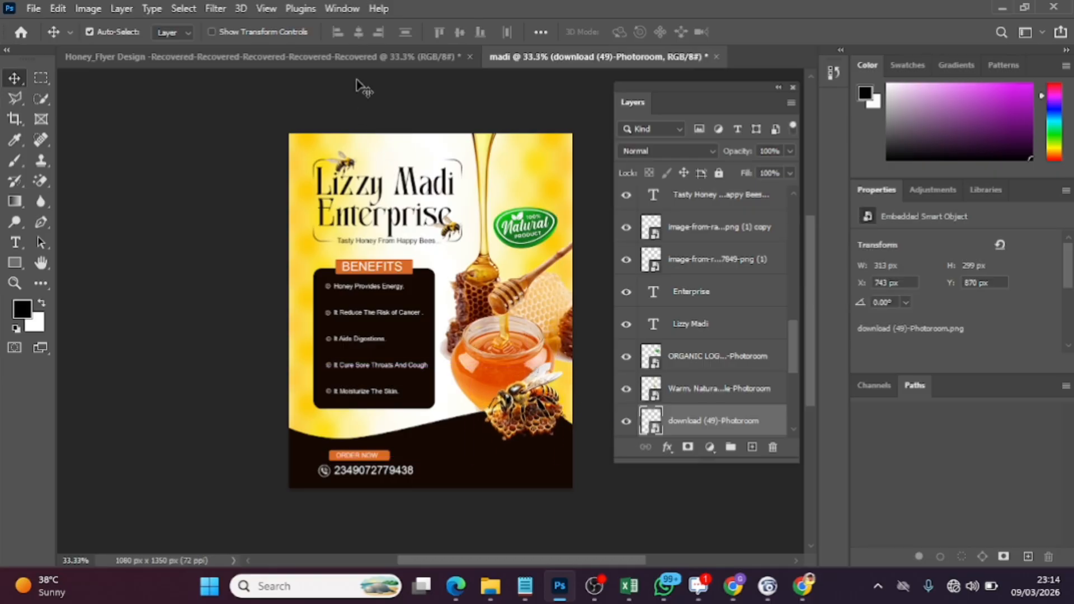
click(338, 57)
click(493, 456)
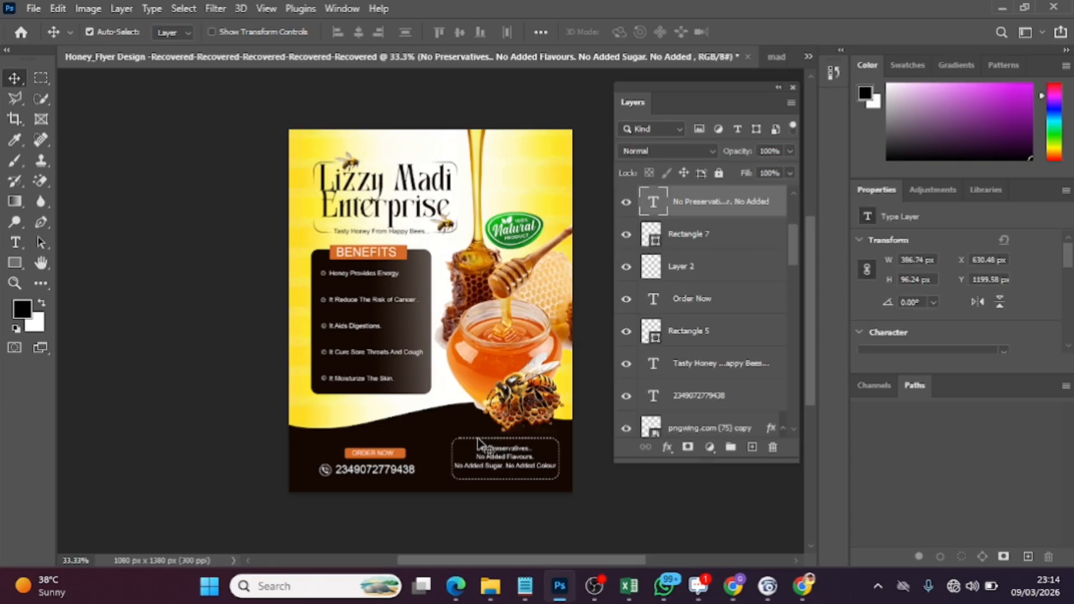
click(478, 442)
shift+click(734, 233)
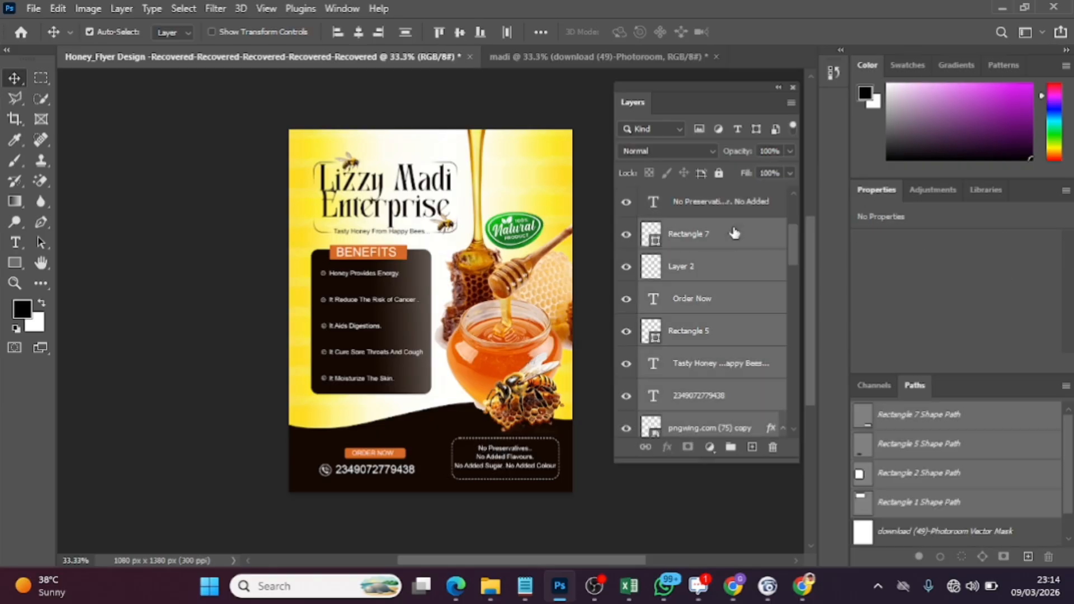
click(735, 233)
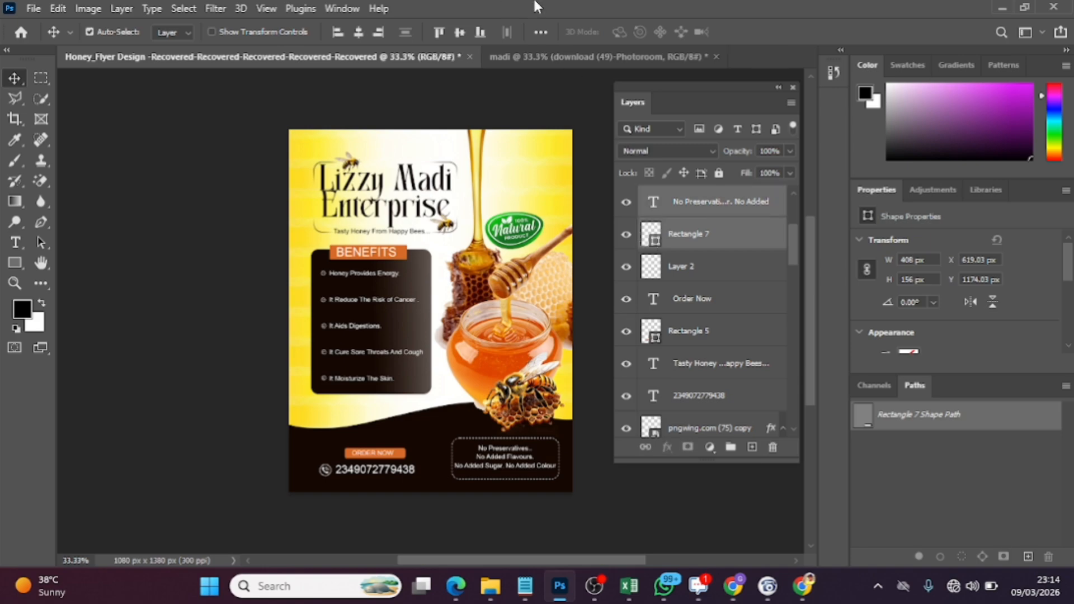
click(558, 58)
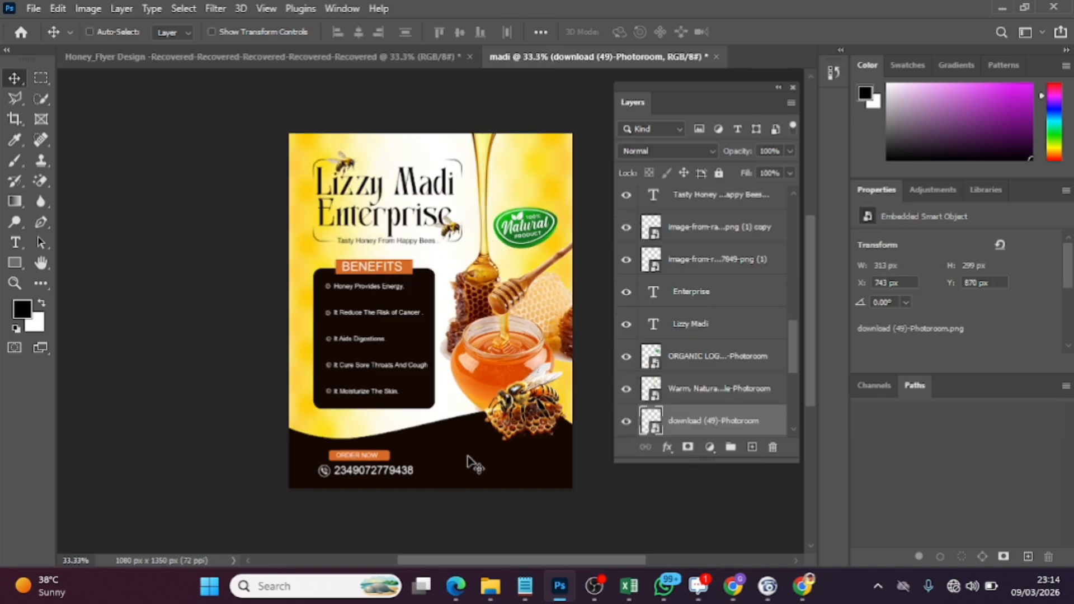
key(ctrl+v)
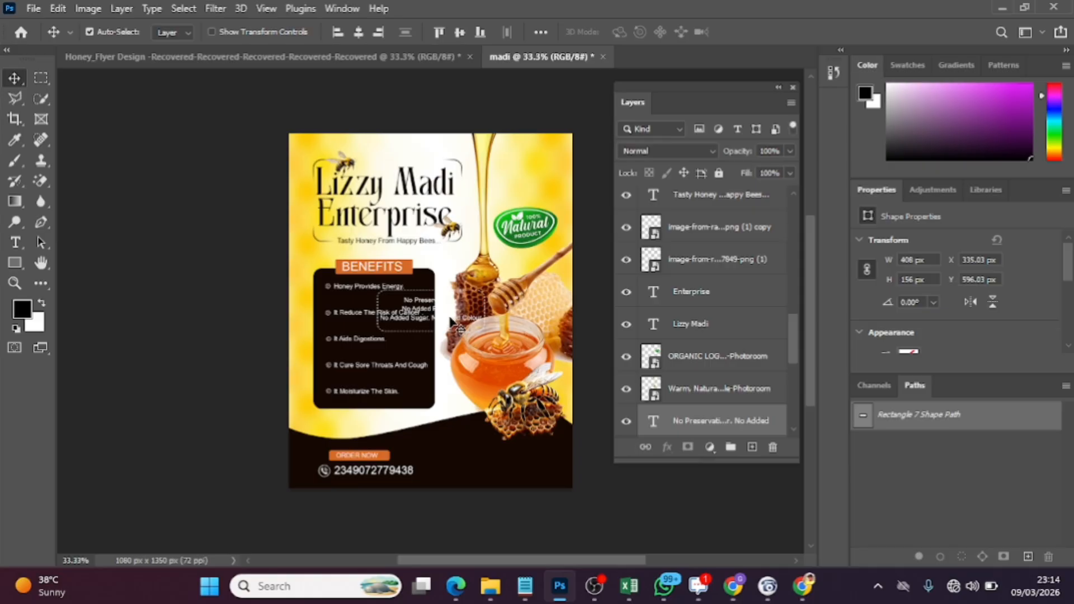
drag(452, 328, 522, 466)
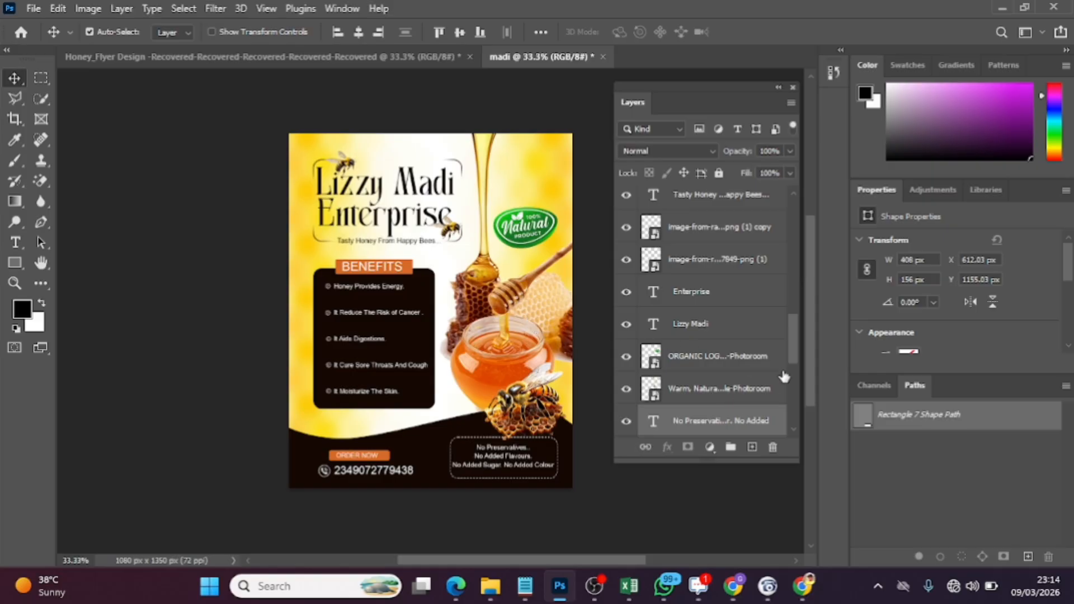
Try the dotted stroke on madi's Rectangle 7, and return it to the dashed stroke with dash 4 and gap 2
drag(794, 348, 792, 372)
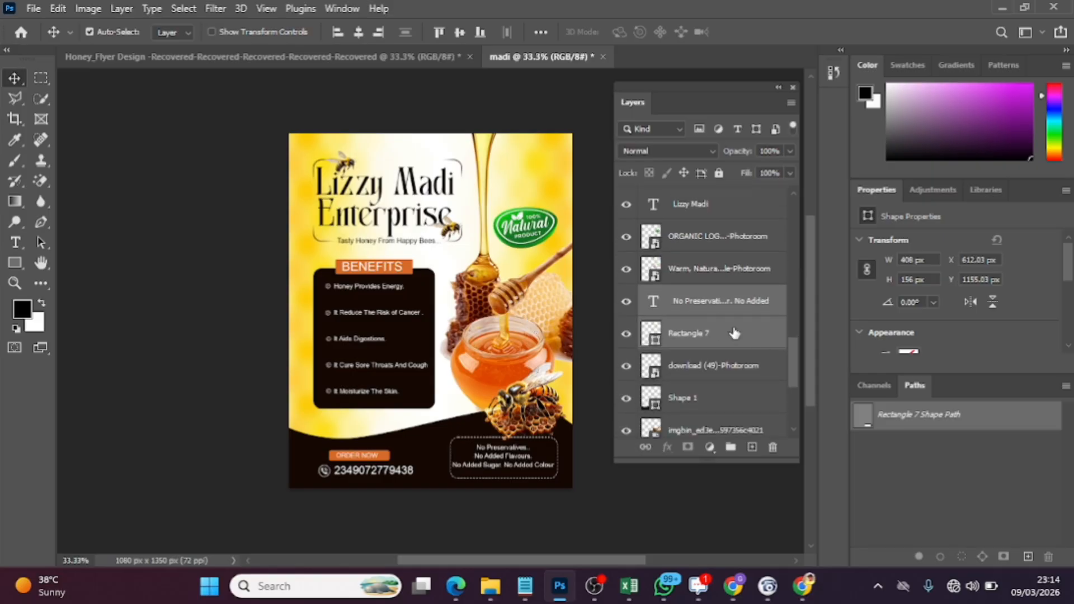
click(720, 333)
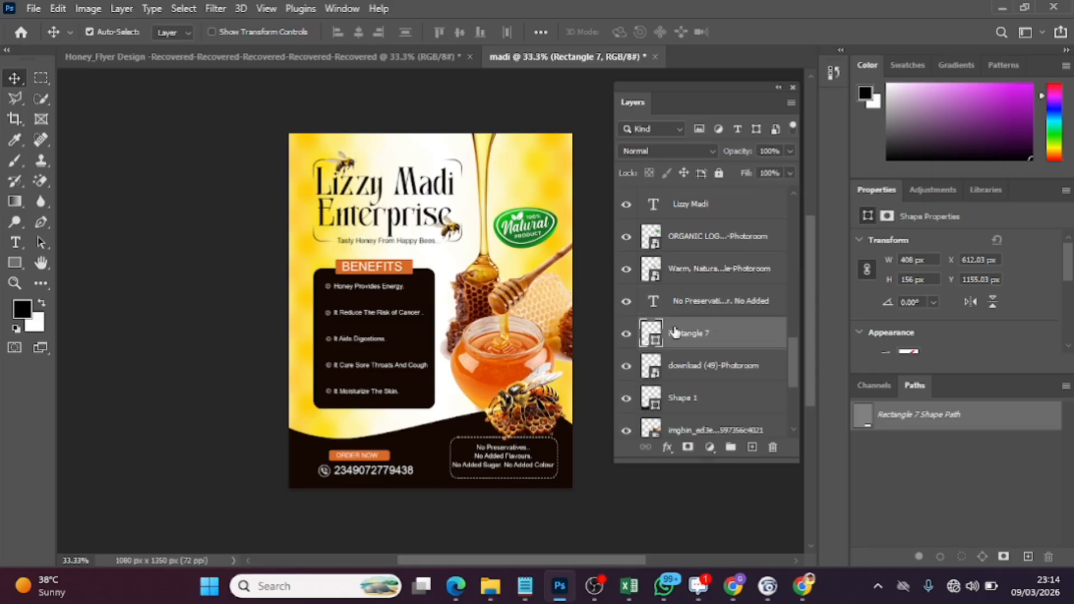
key(ctrl+t)
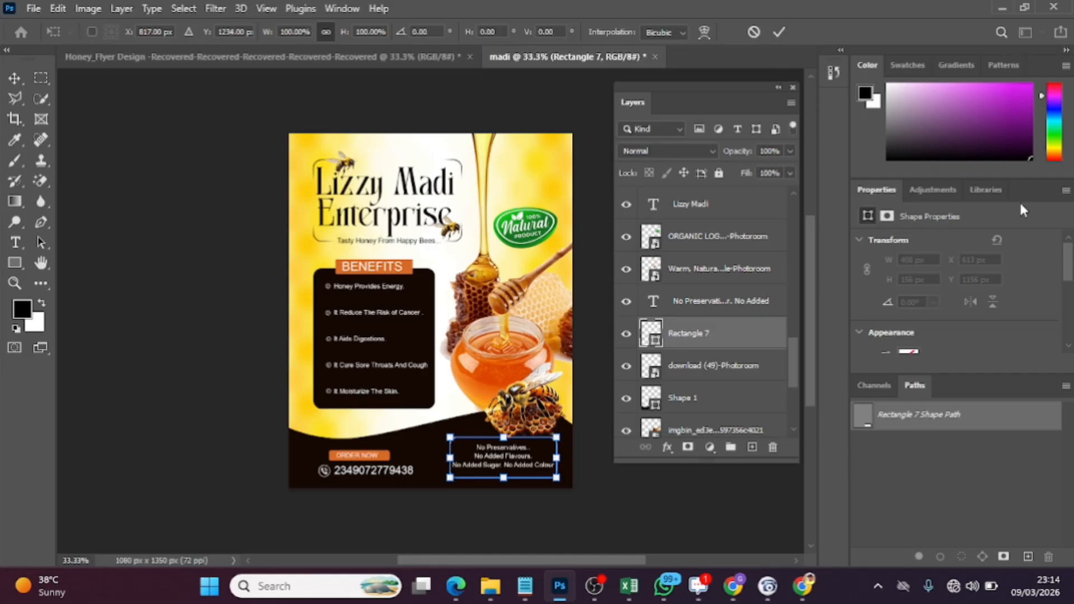
drag(1068, 248, 1072, 289)
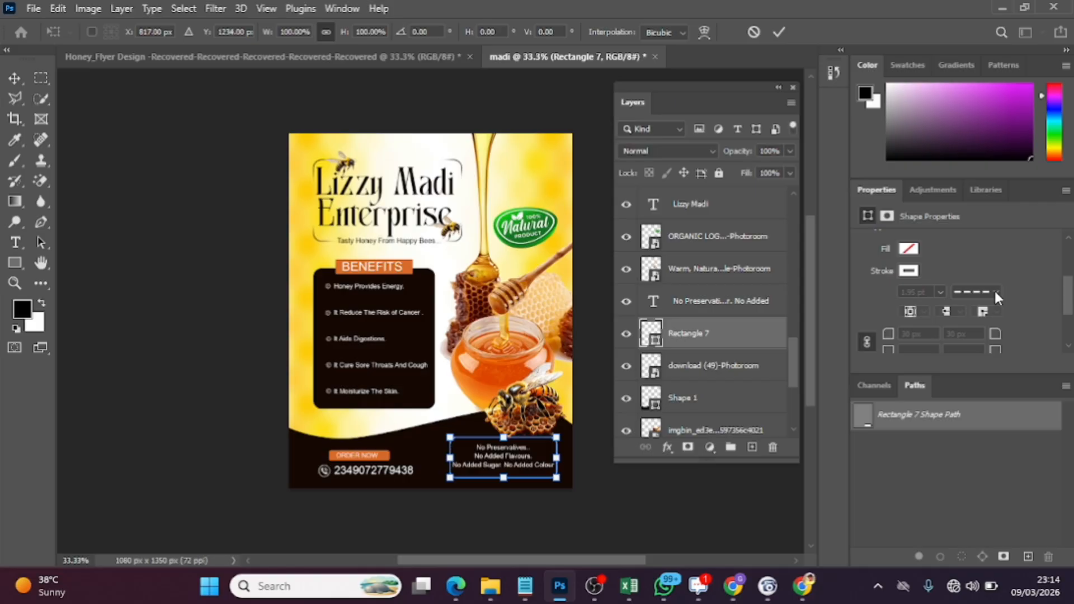
click(778, 31)
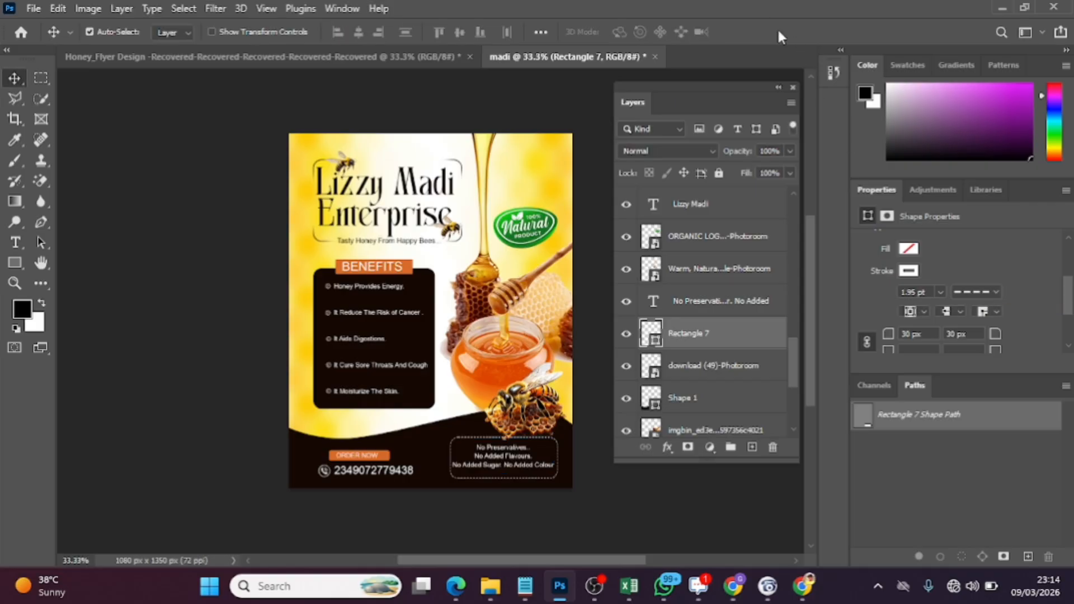
click(996, 290)
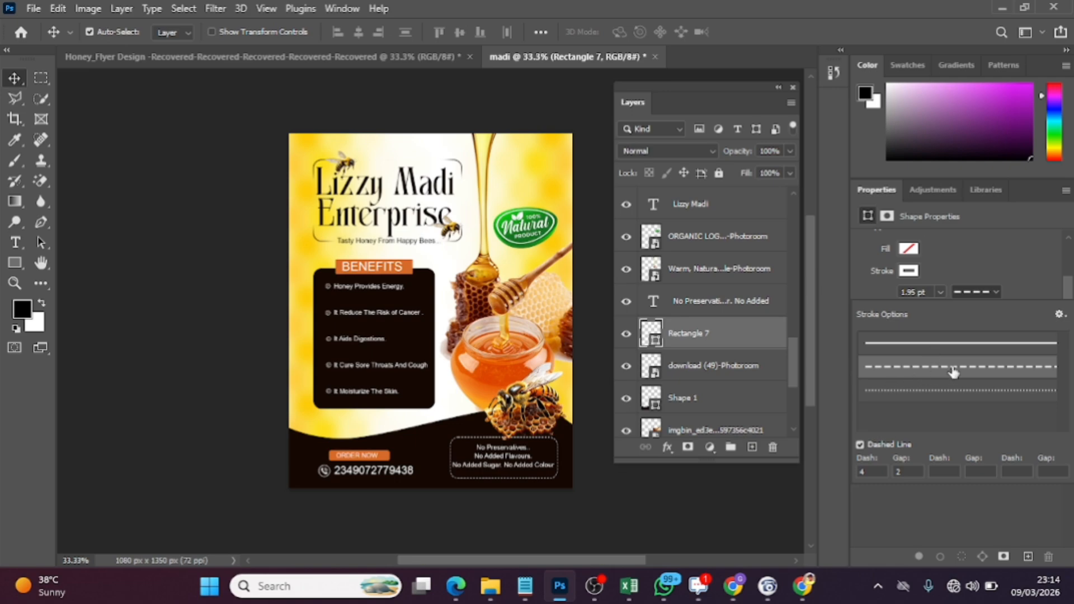
click(916, 392)
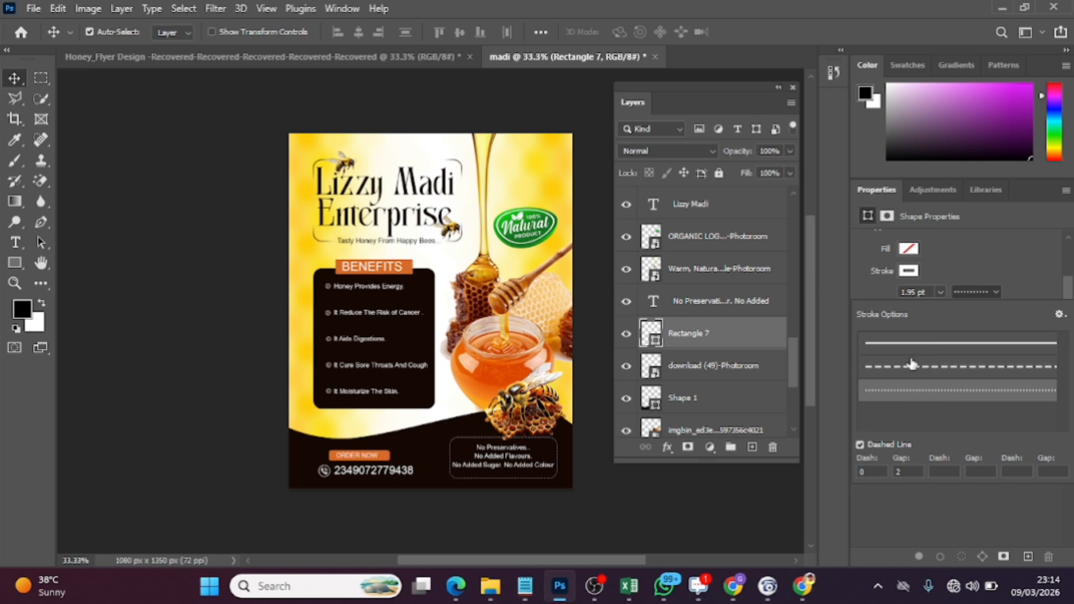
click(910, 370)
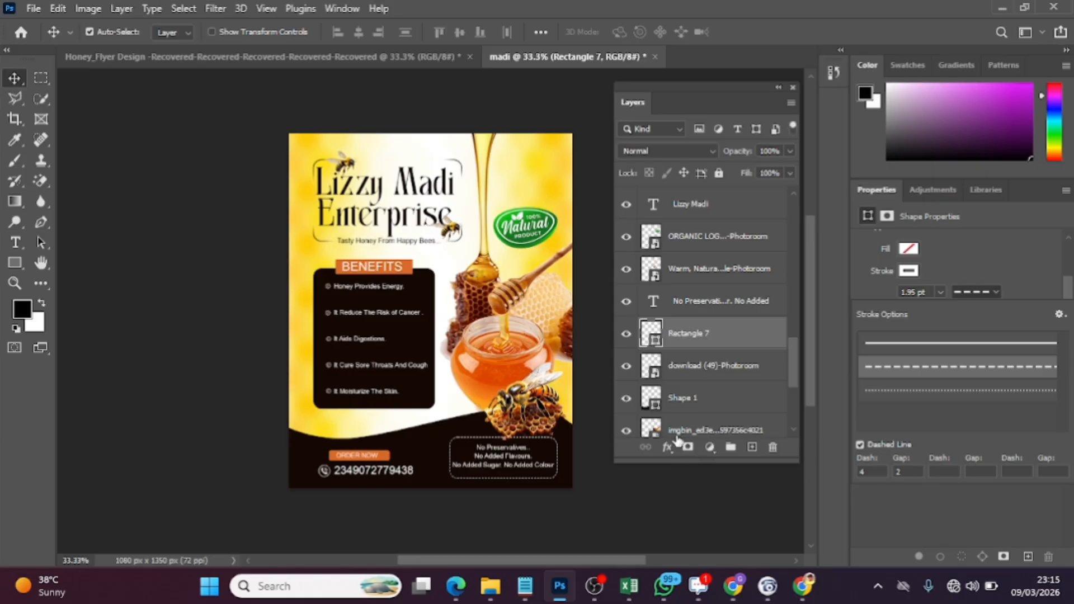
click(955, 264)
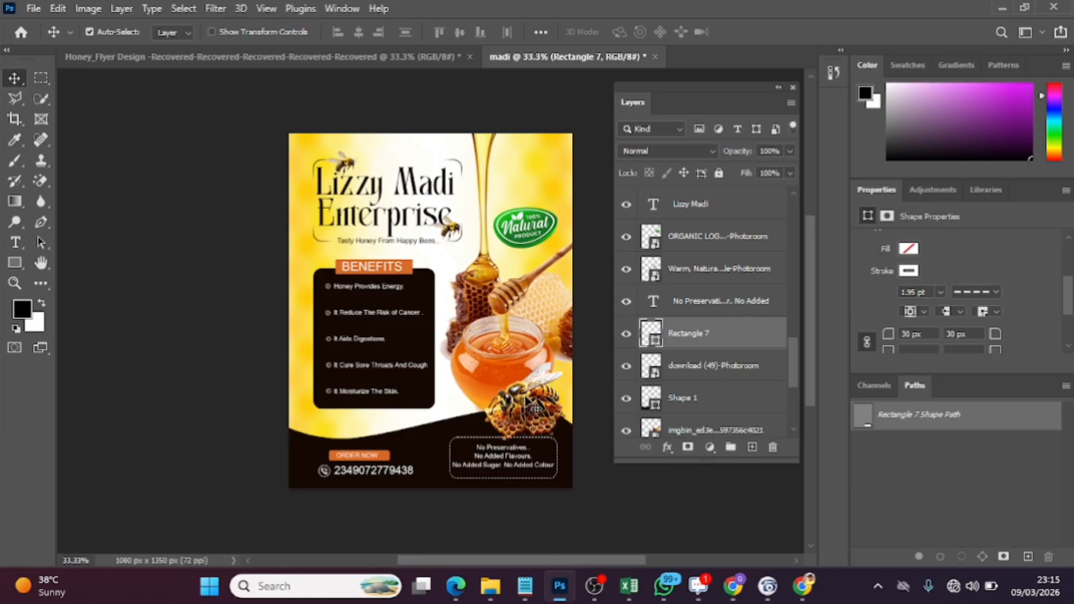
Move the bee-on-honeycomb image slightly up to X 743 px, Y 857 px, above the dashed box
drag(526, 388, 526, 393)
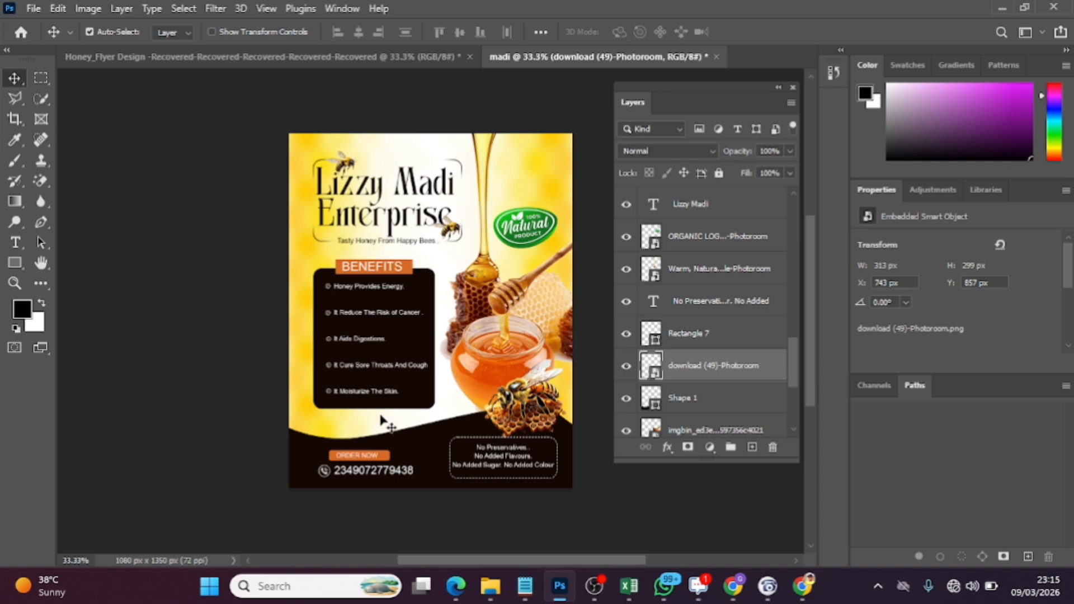
Examine the font settings of the benefits list, the Enterprise title line and the footer phone number
double_click(358, 312)
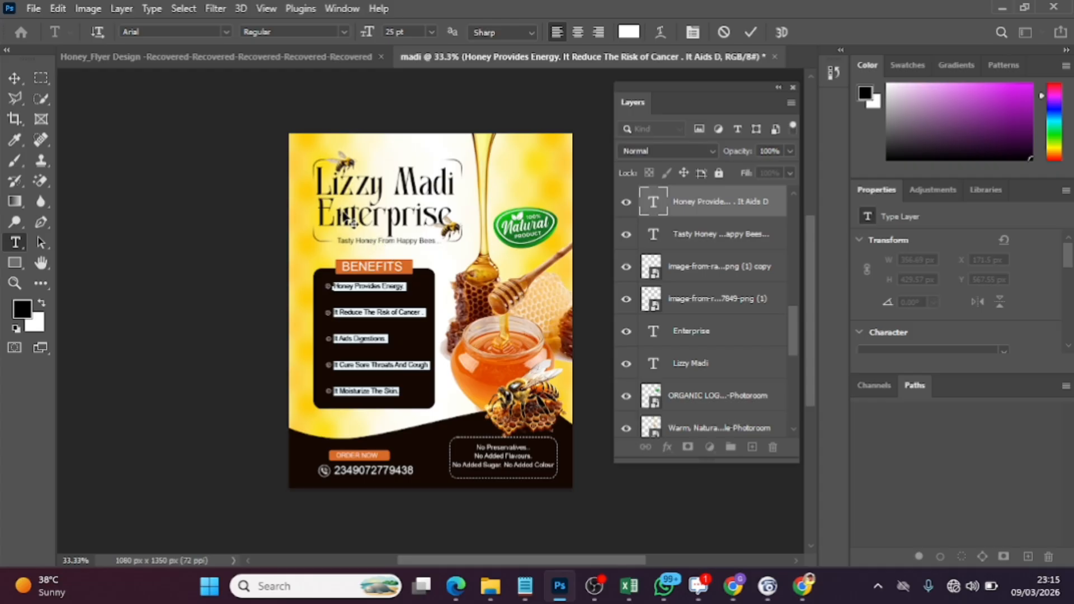
click(750, 32)
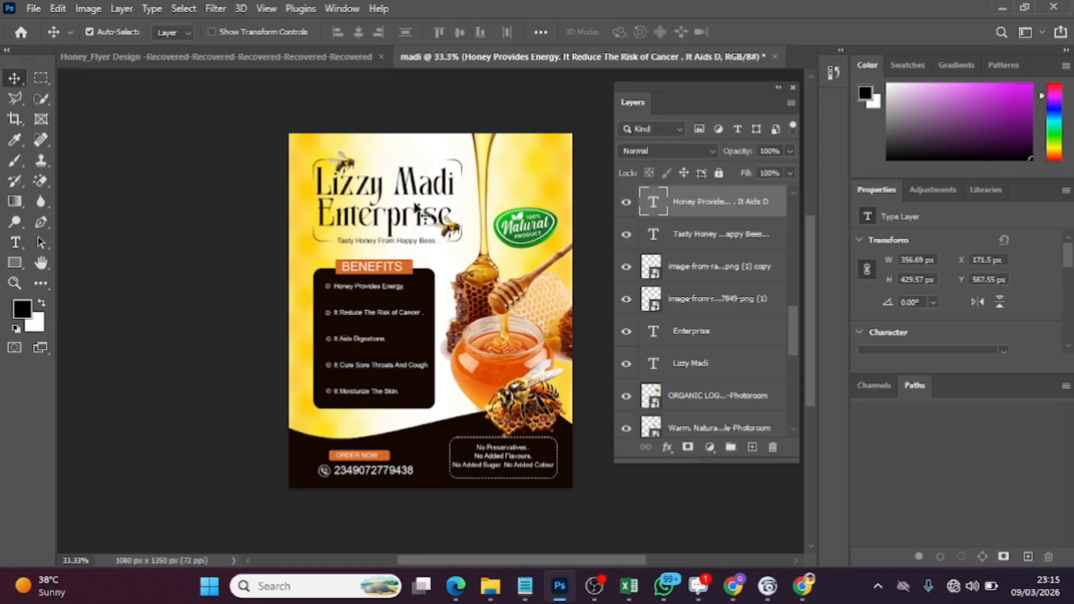
double_click(381, 216)
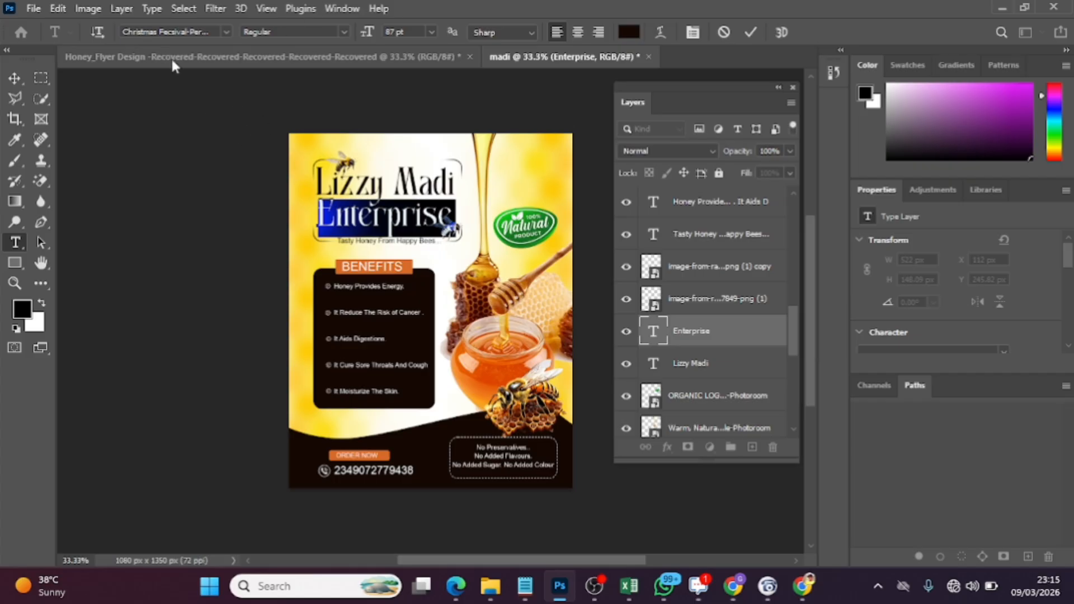
click(342, 32)
click(343, 36)
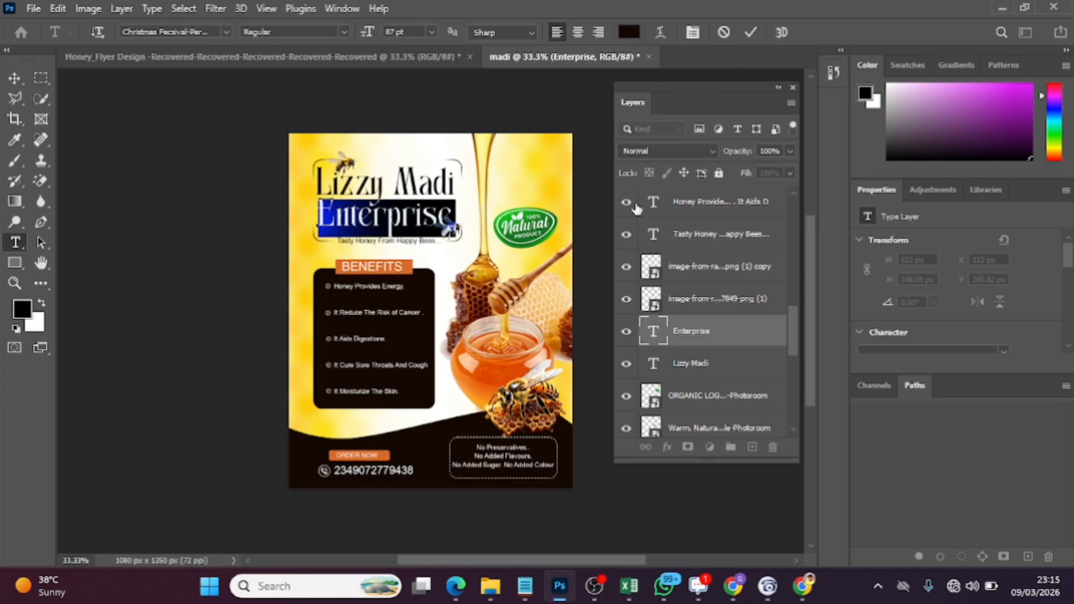
click(751, 32)
key(v)
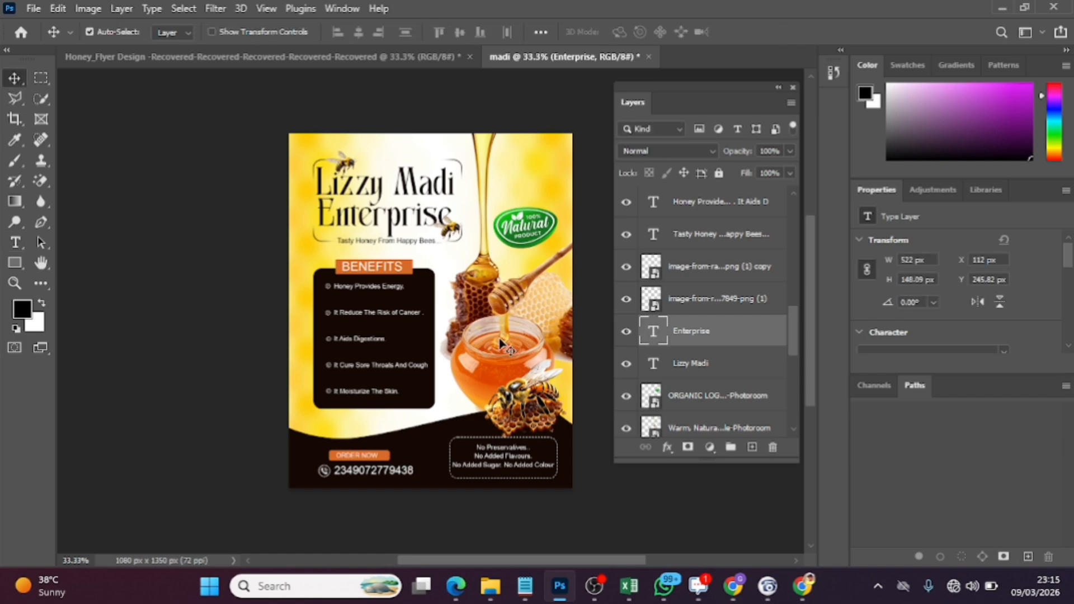
double_click(351, 475)
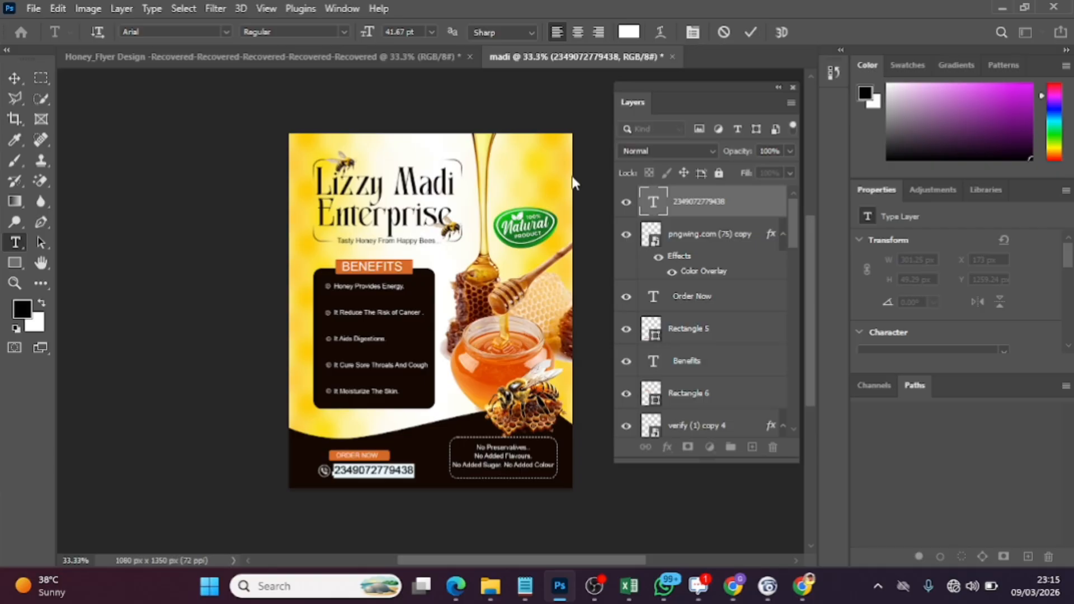
click(749, 33)
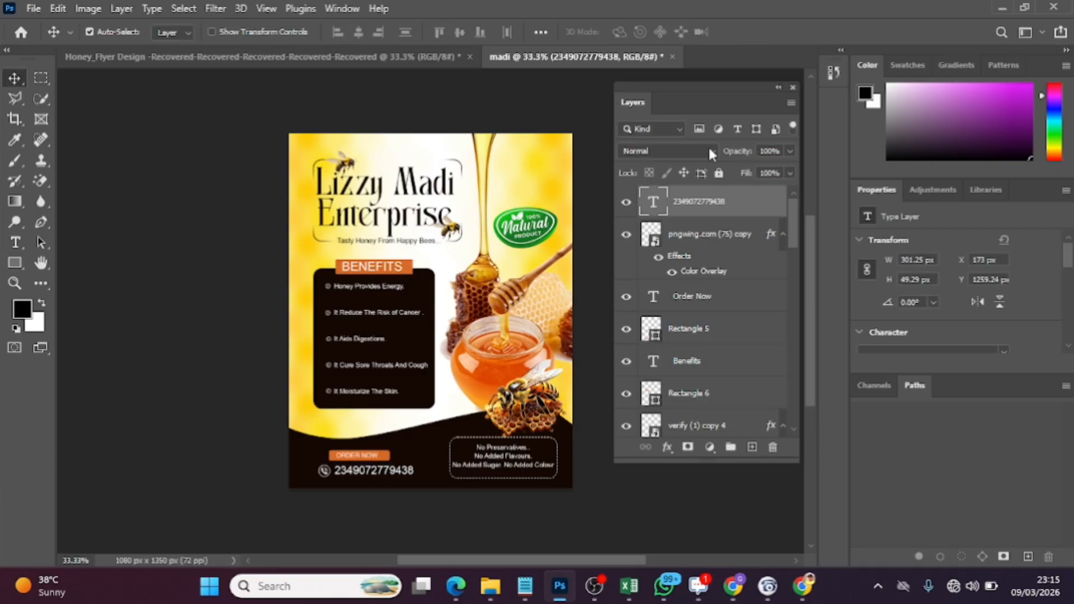
Add a new empty layer on top and set the Brush tool's foreground colour to orange #db4802 sampled from the honey jar
click(750, 448)
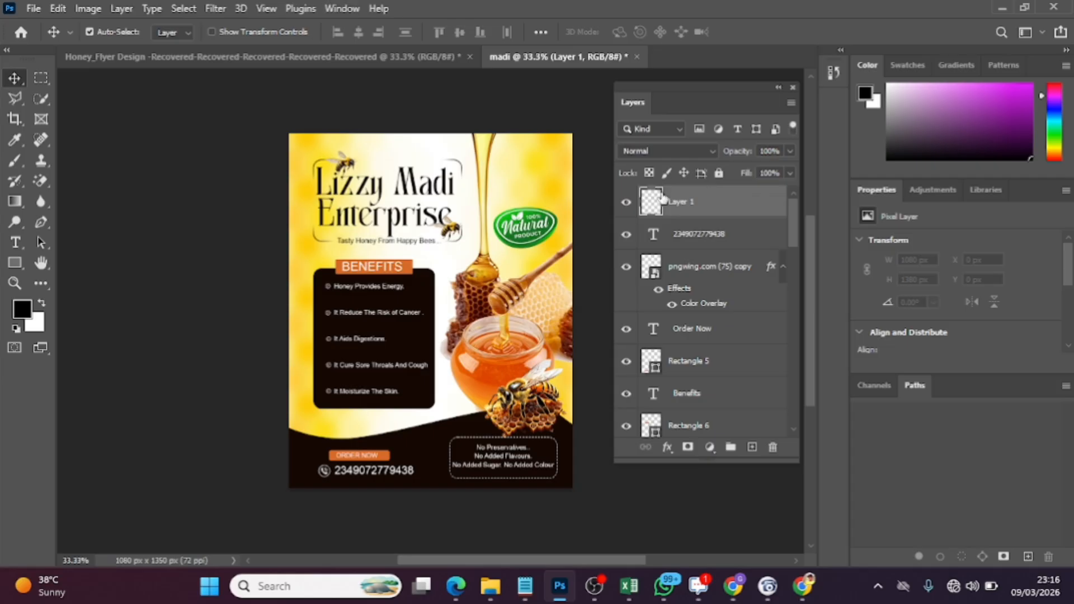
click(15, 162)
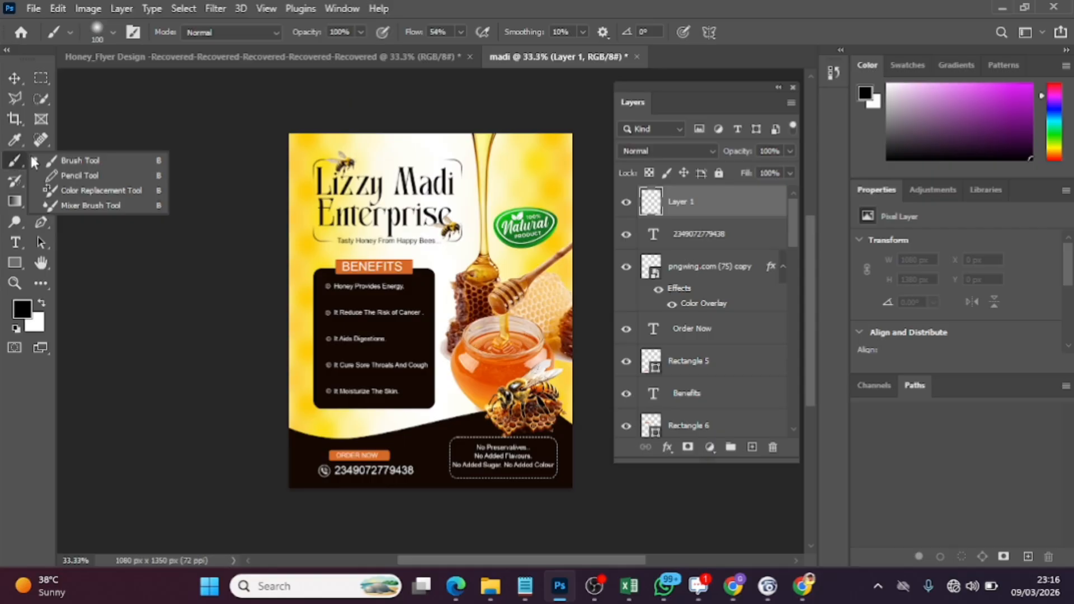
click(89, 162)
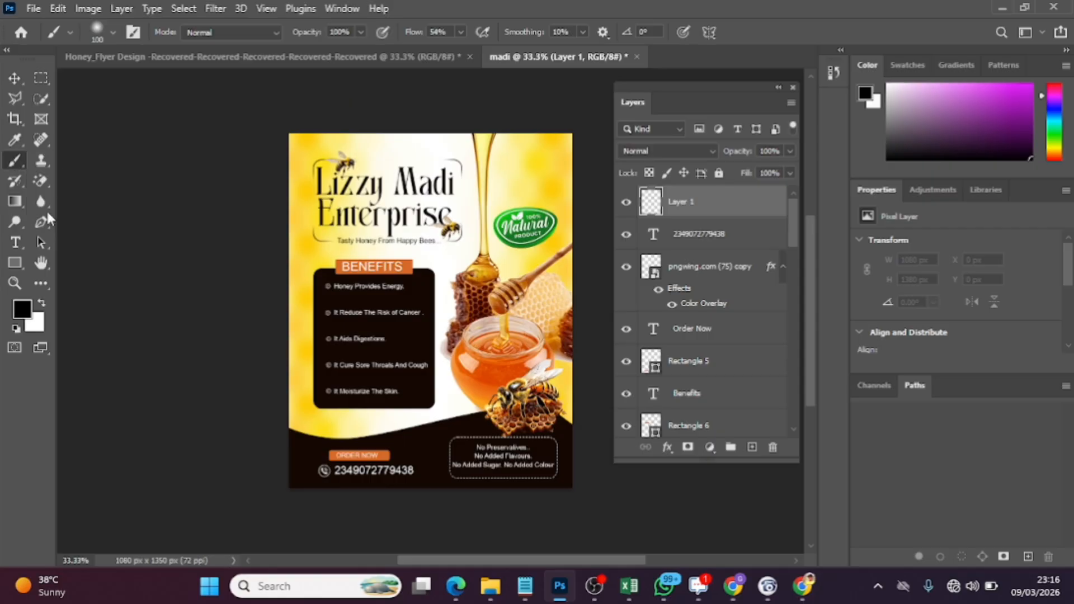
click(23, 309)
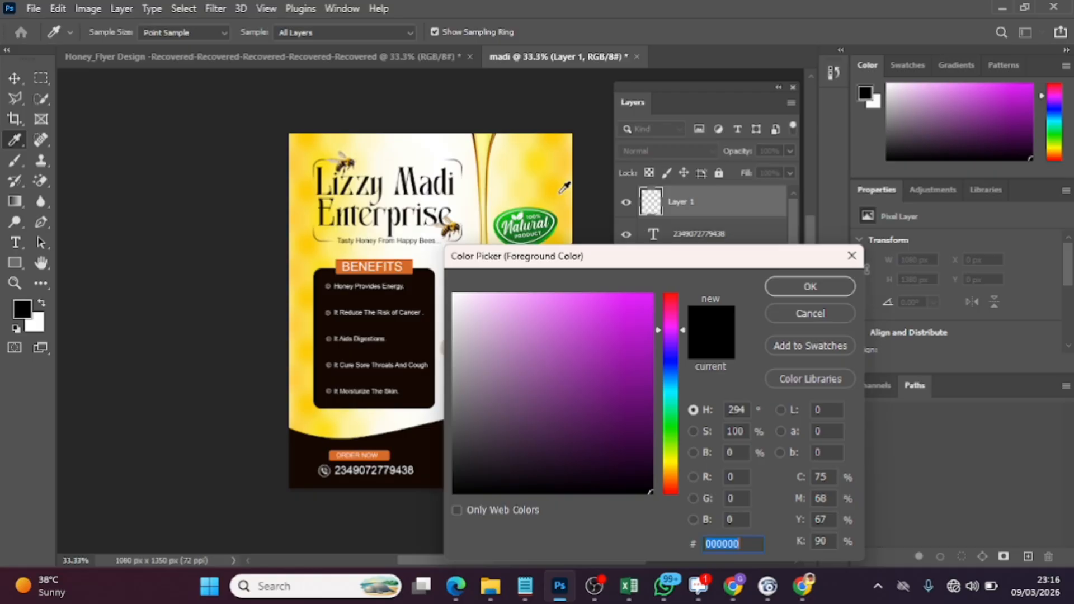
drag(648, 260, 809, 183)
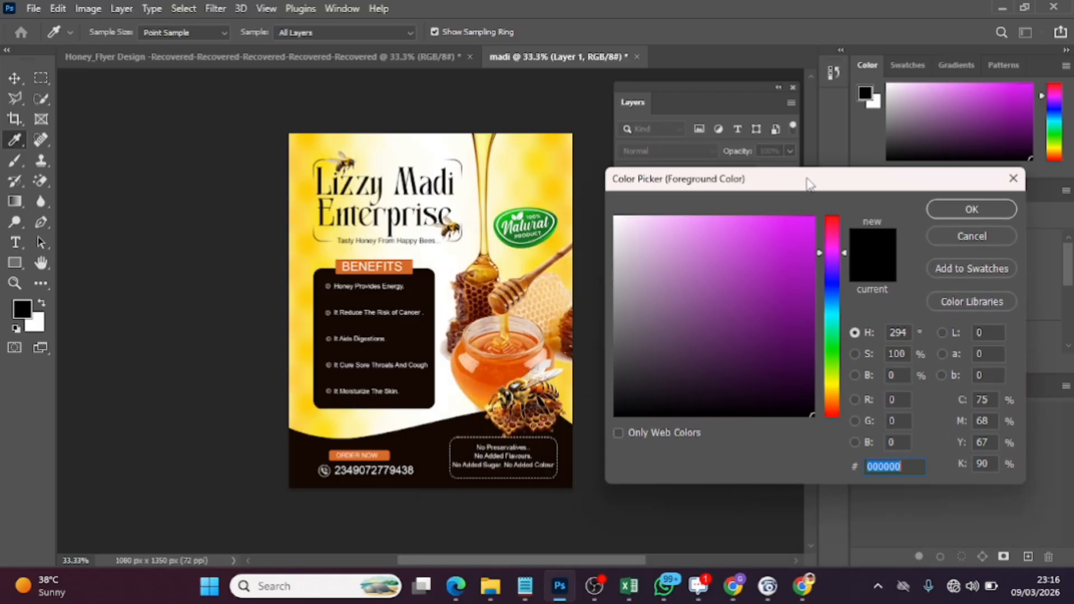
click(522, 342)
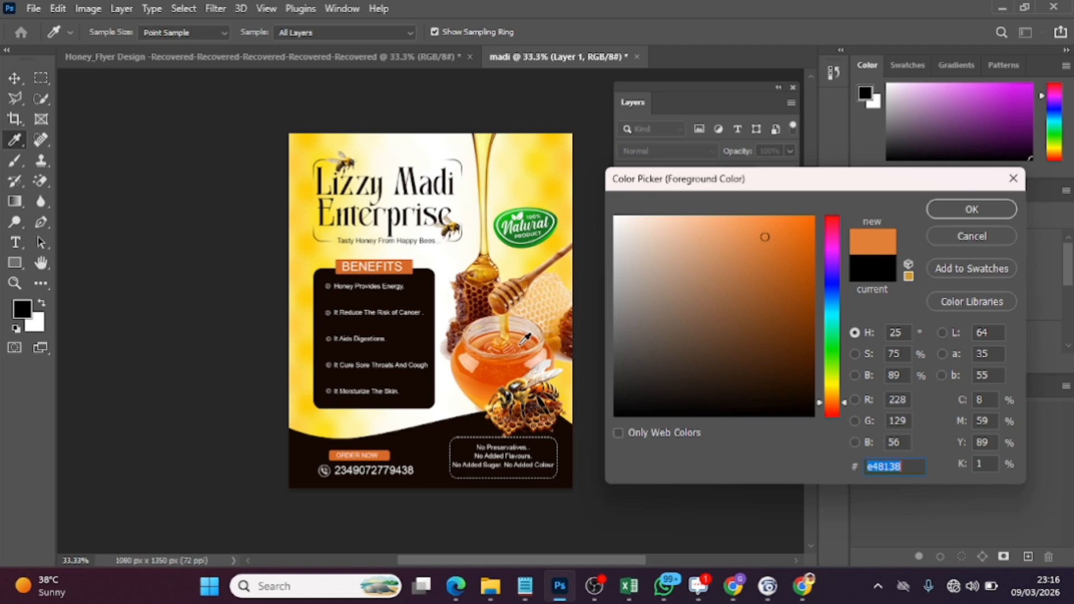
click(513, 371)
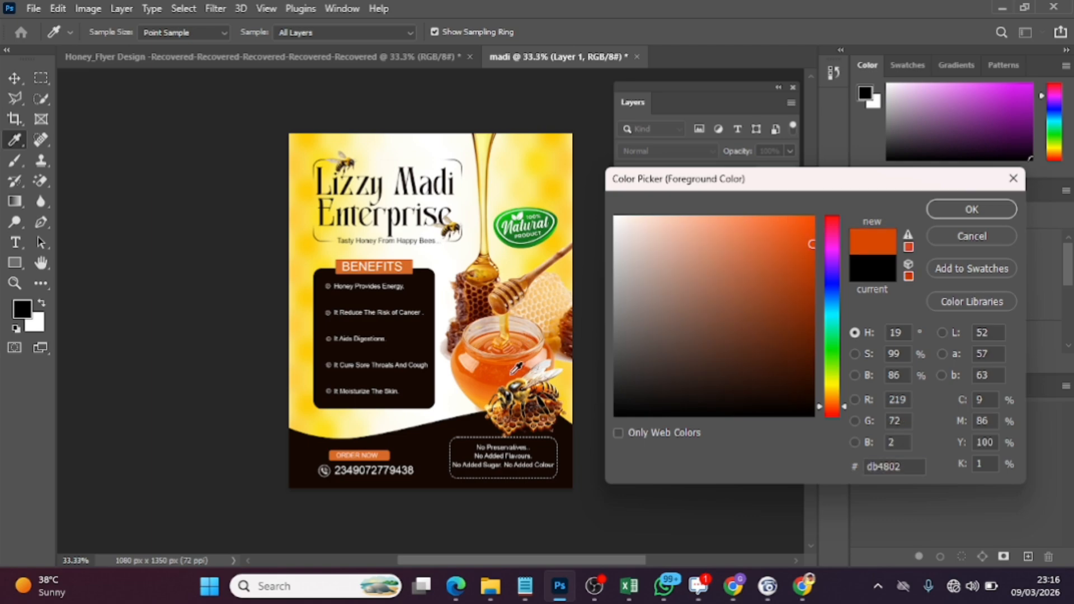
click(957, 211)
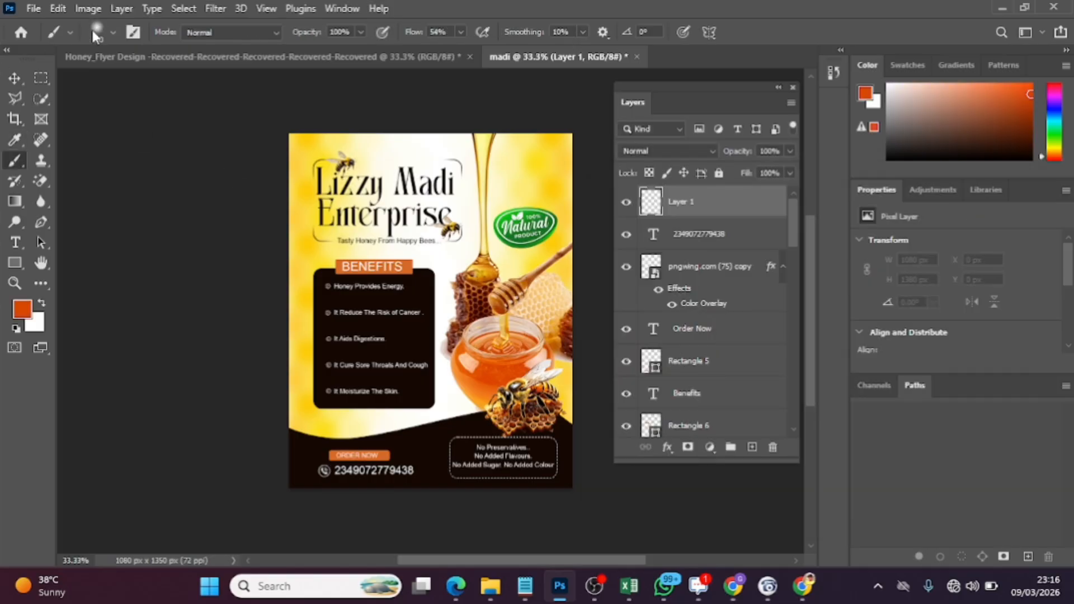
Enlarge the soft brush to 1457 px and paint an orange glow on Layer 1 along the flyer's left and right edges
click(116, 34)
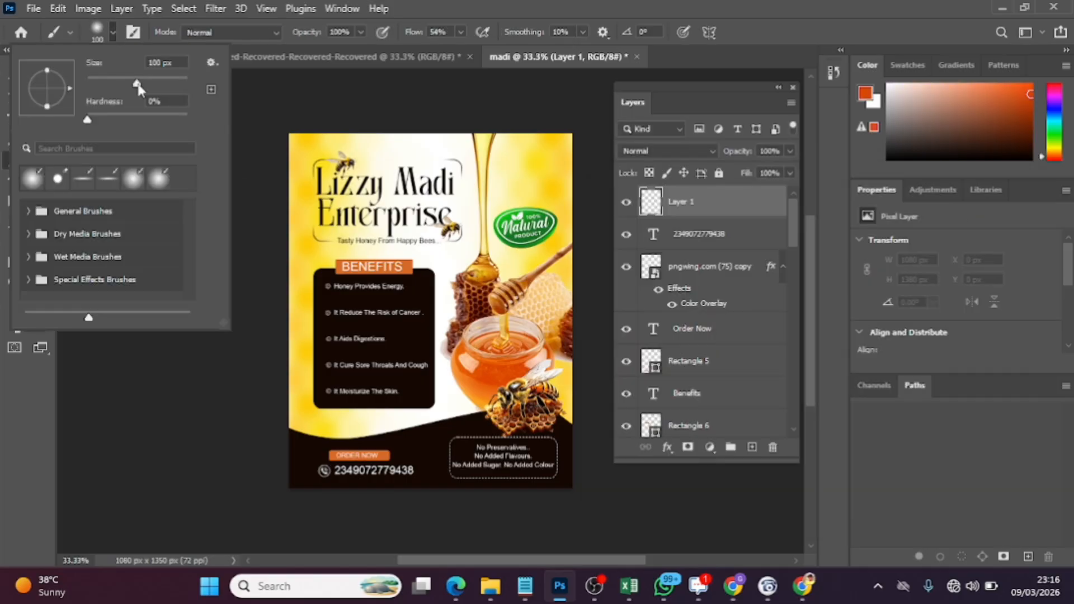
drag(139, 88, 174, 88)
drag(182, 84, 182, 83)
drag(183, 87, 179, 84)
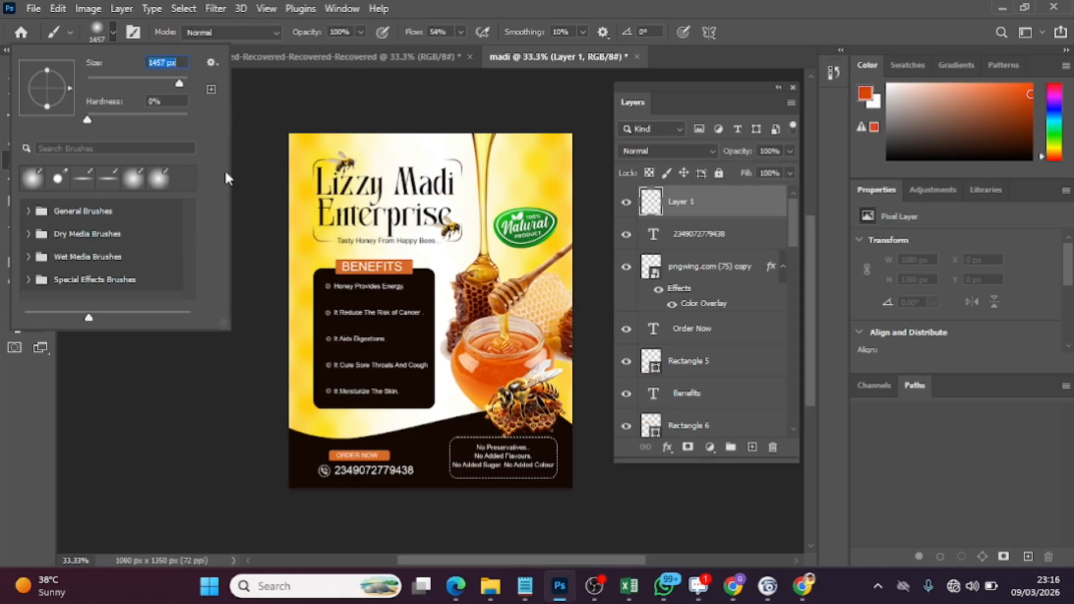
click(241, 164)
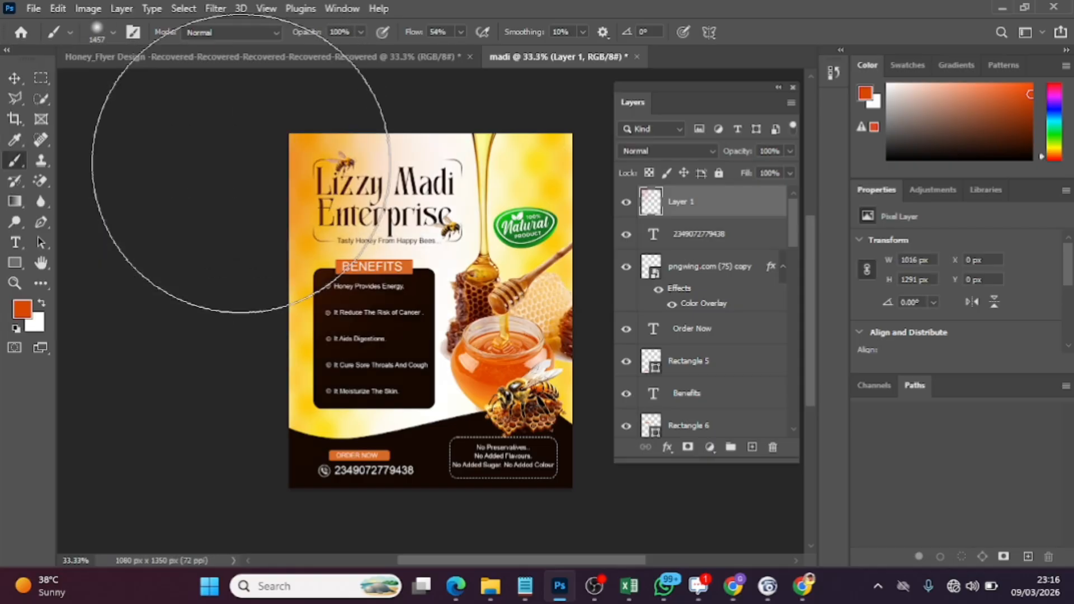
click(212, 442)
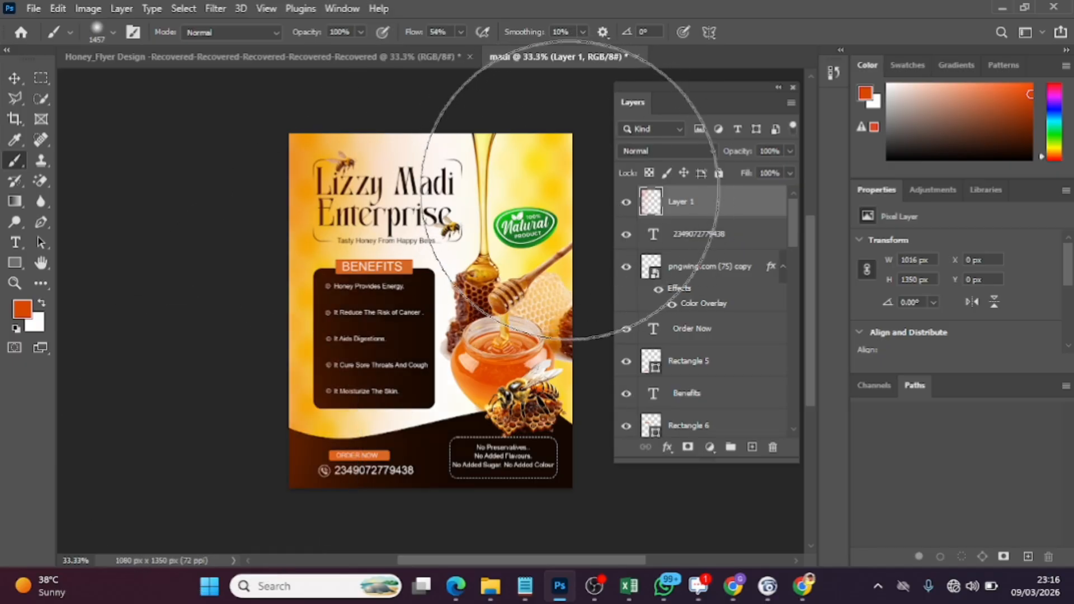
click(570, 190)
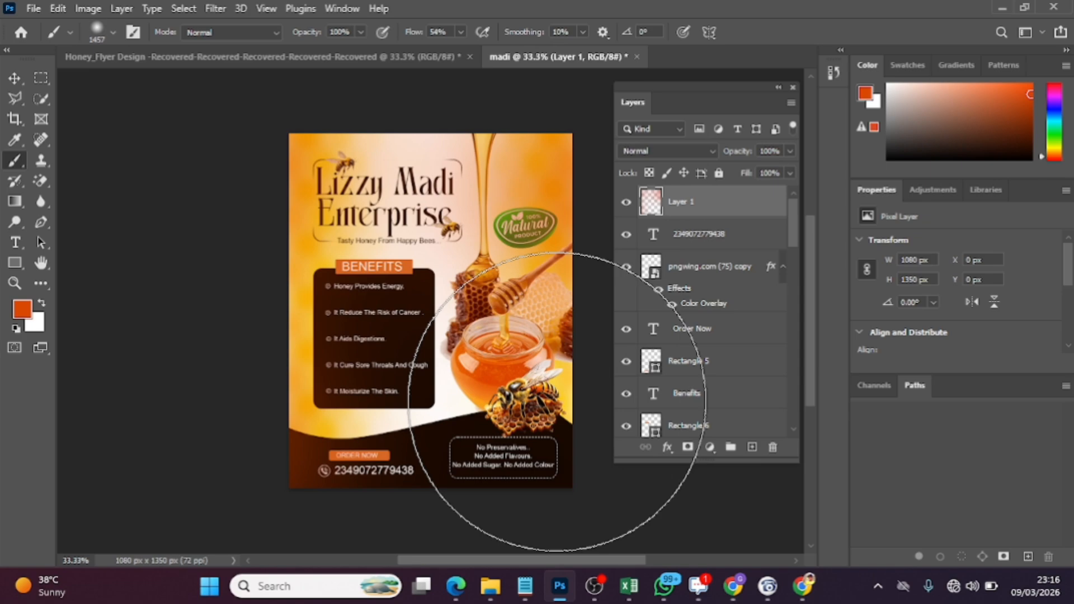
Set Layer 1's blend mode to Screen
click(10, 79)
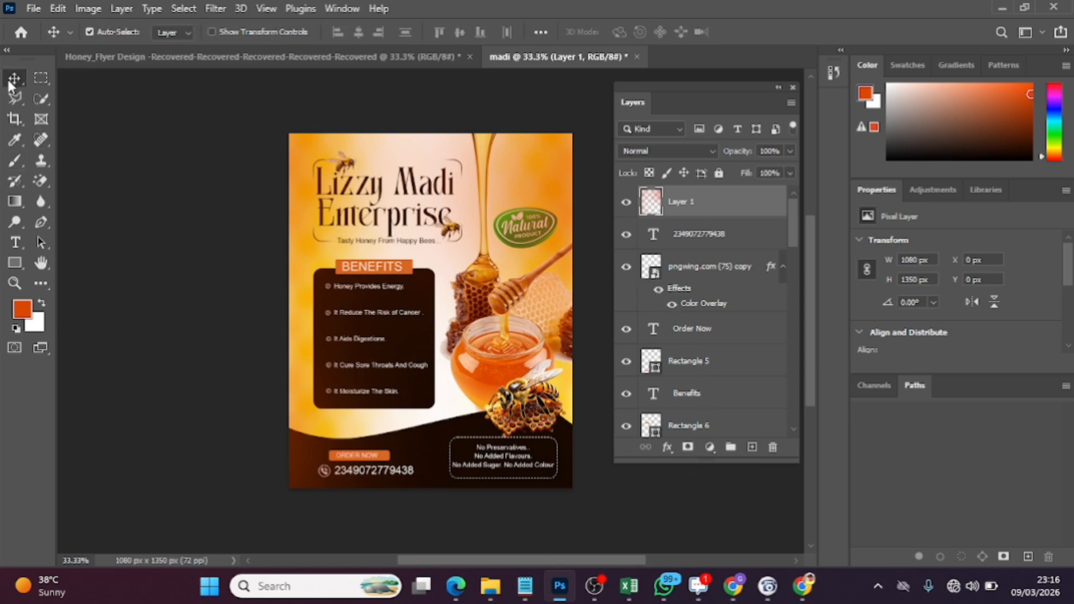
click(687, 150)
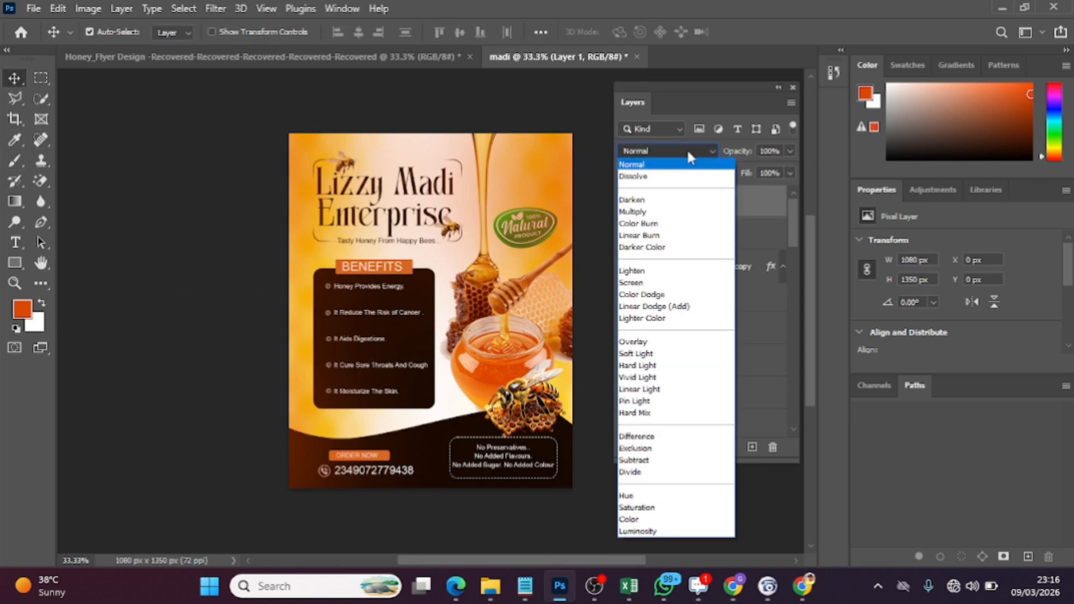
click(674, 157)
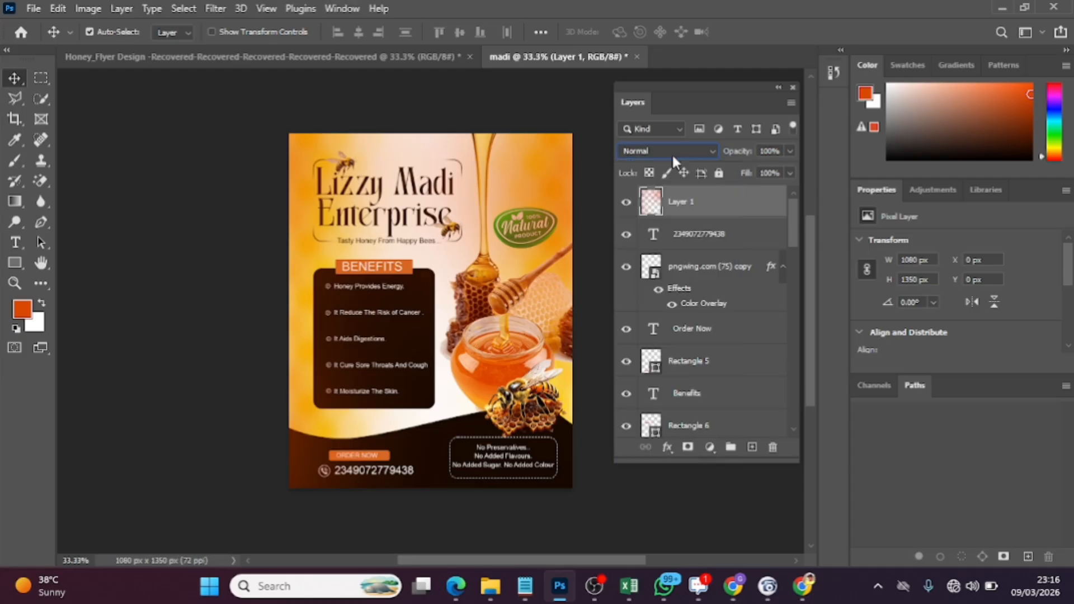
click(672, 153)
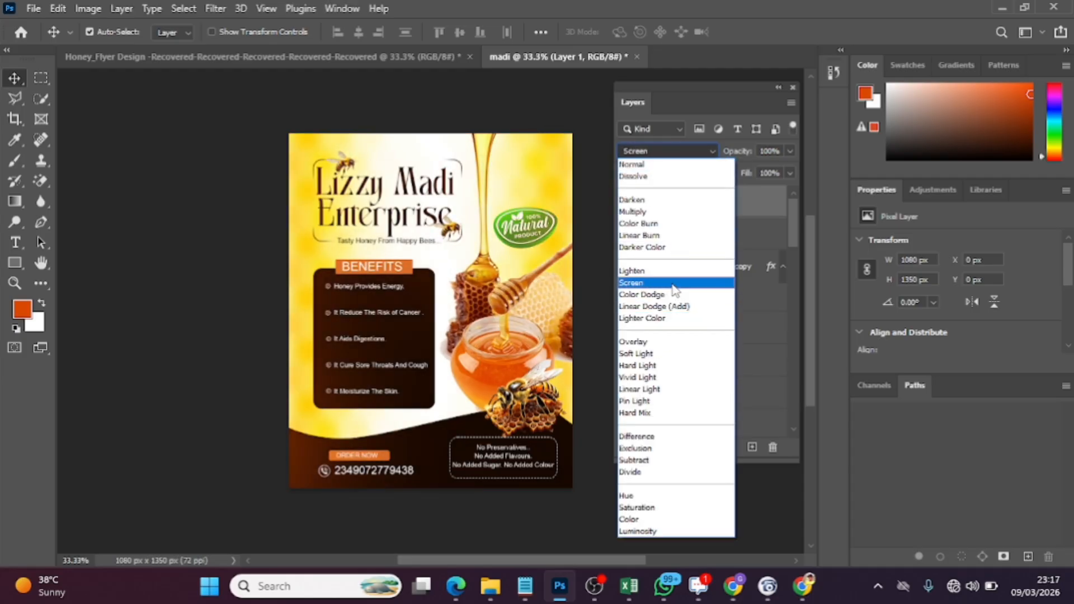
click(674, 283)
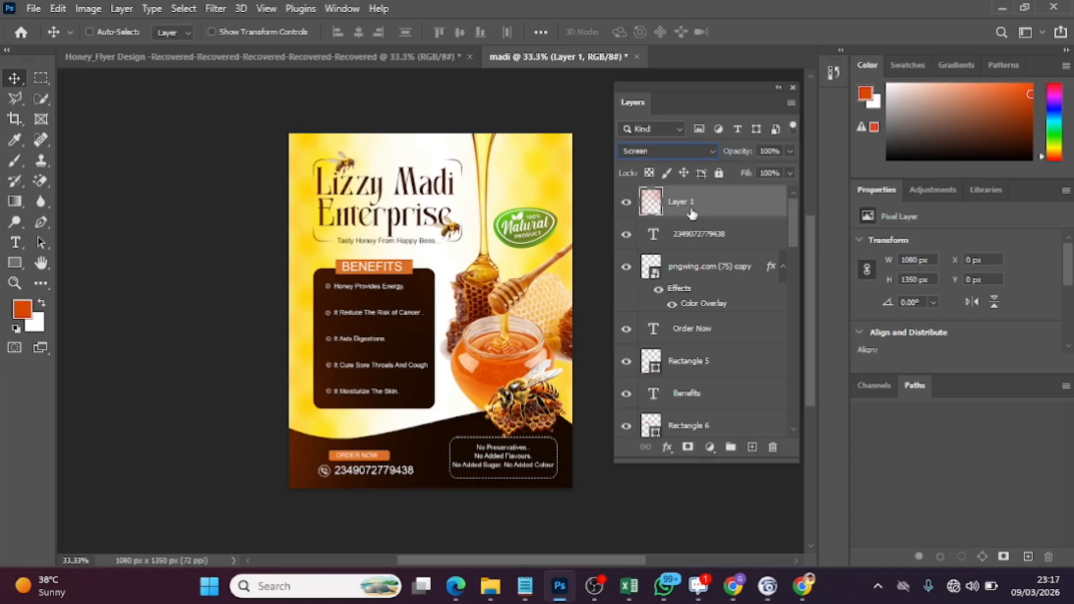
Scale Layer 1's orange glow to about 109.76% so it extends past every edge of the flyer, with its origin at X -26, Y -50 px
key(ctrl+t)
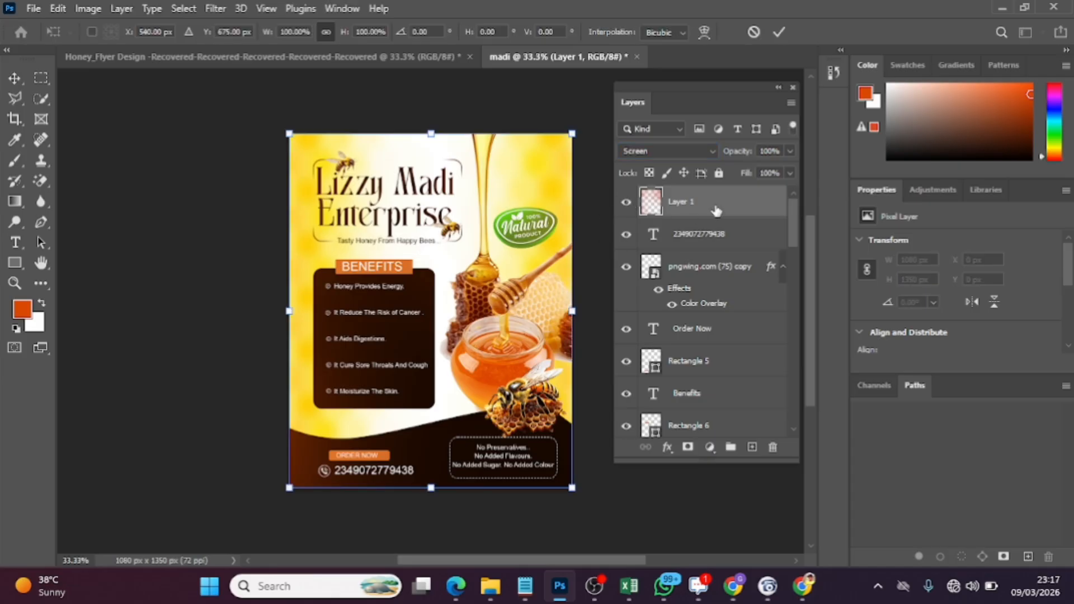
drag(572, 132, 577, 127)
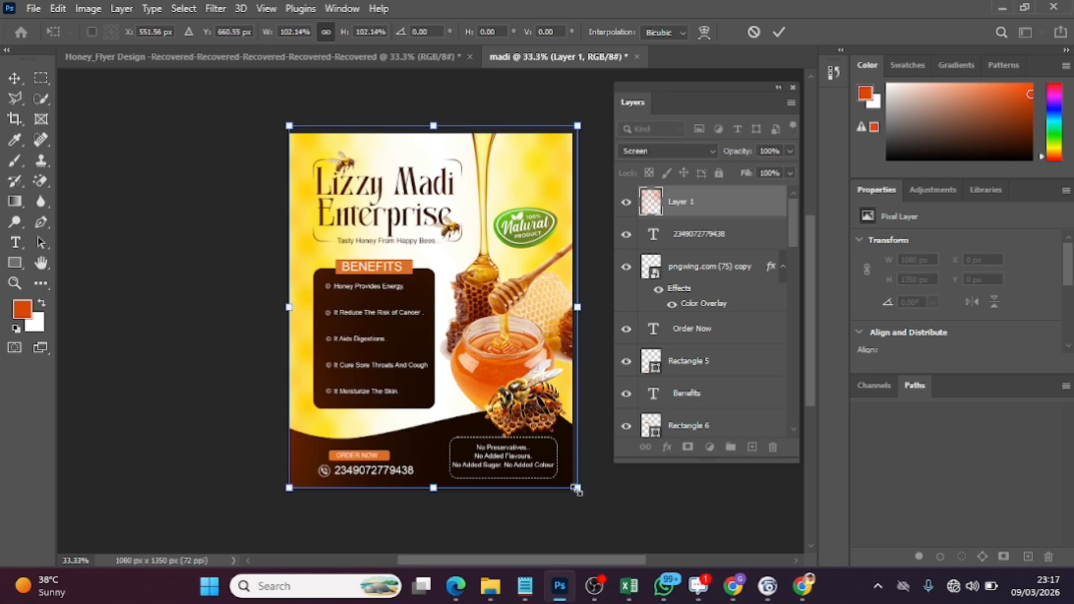
drag(578, 489, 600, 513)
mouse_move(530, 495)
mouse_down()
mouse_move(510, 497)
mouse_move(523, 497)
mouse_up()
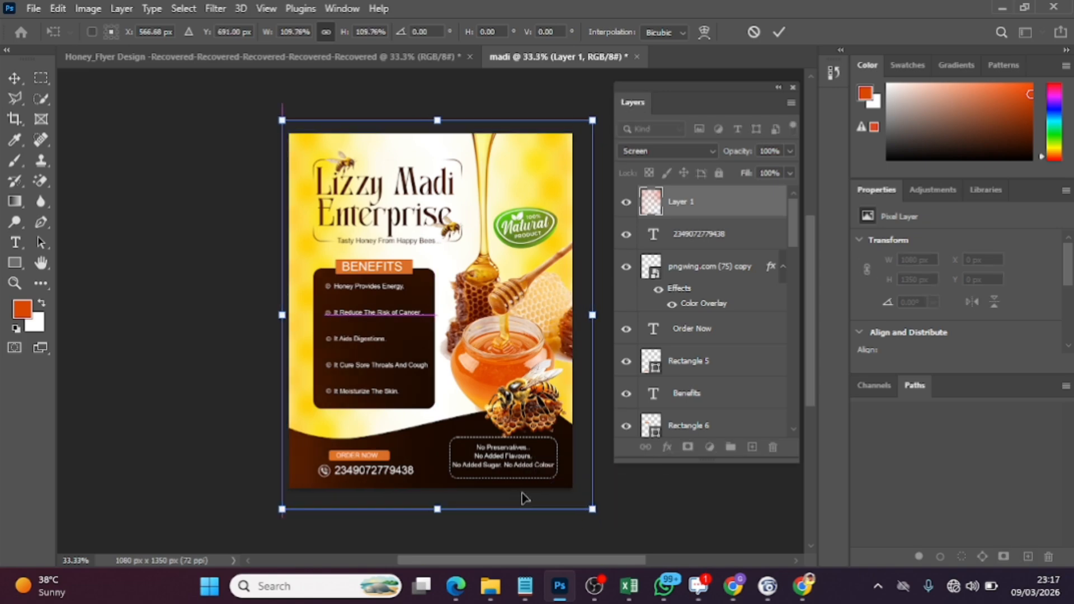
click(782, 32)
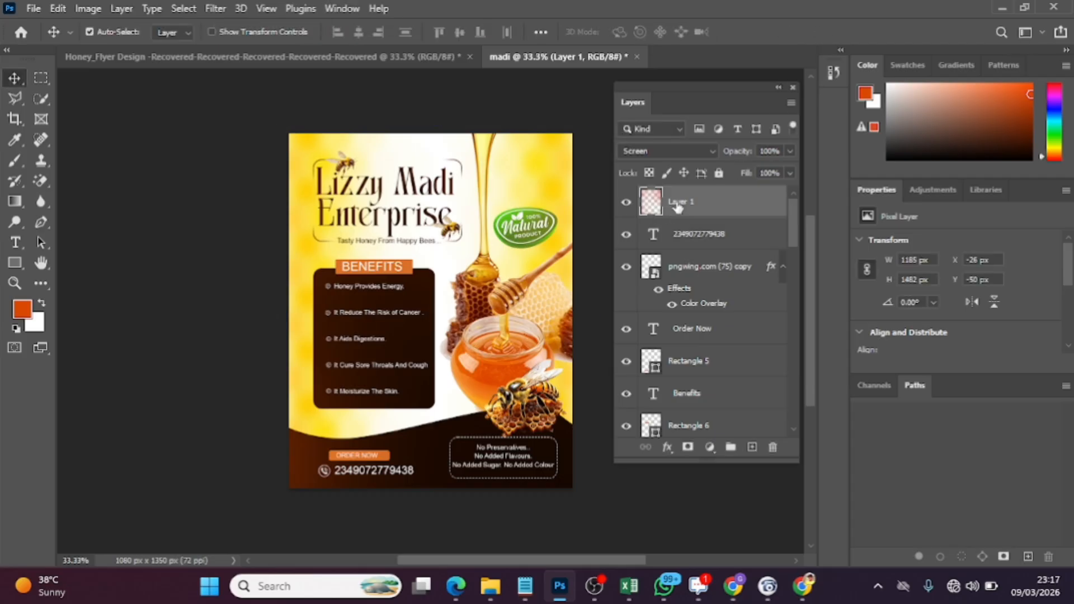
Hide Layer 1 and add a new empty layer above it for painting with the Brush tool
click(626, 203)
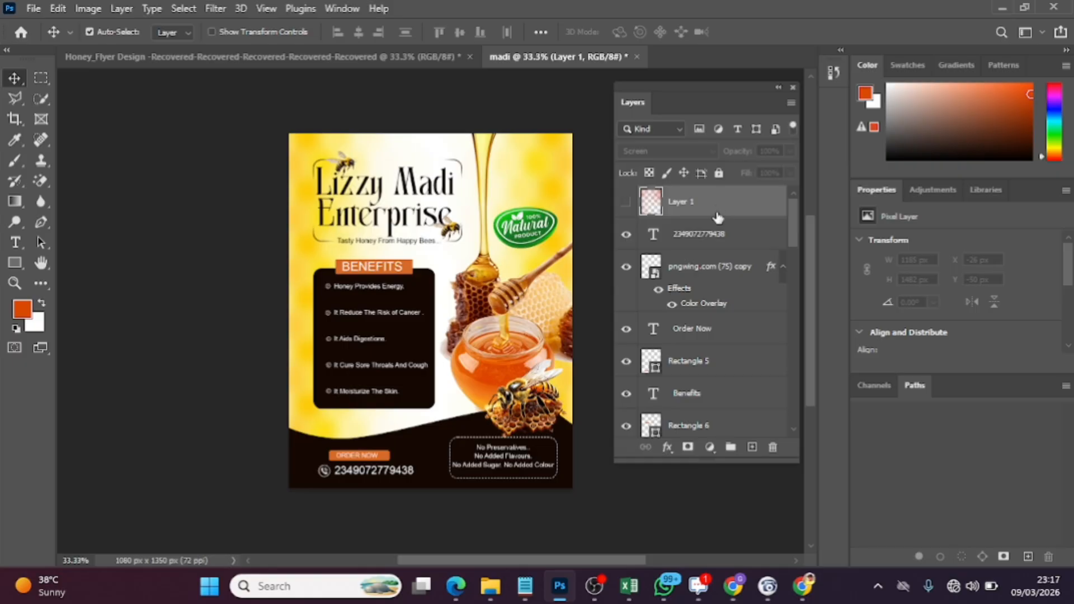
click(752, 446)
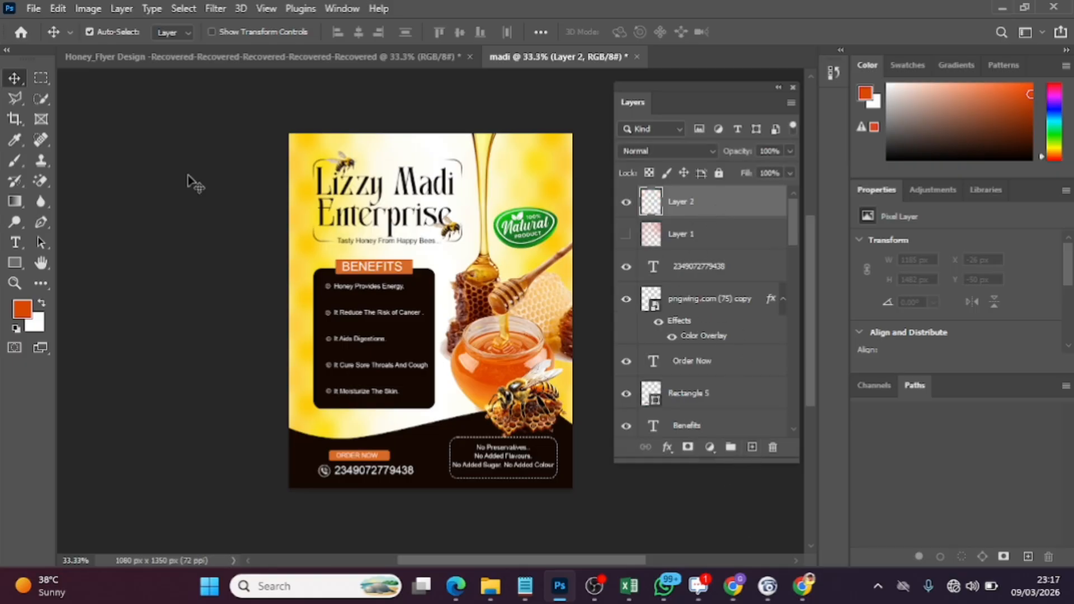
click(16, 161)
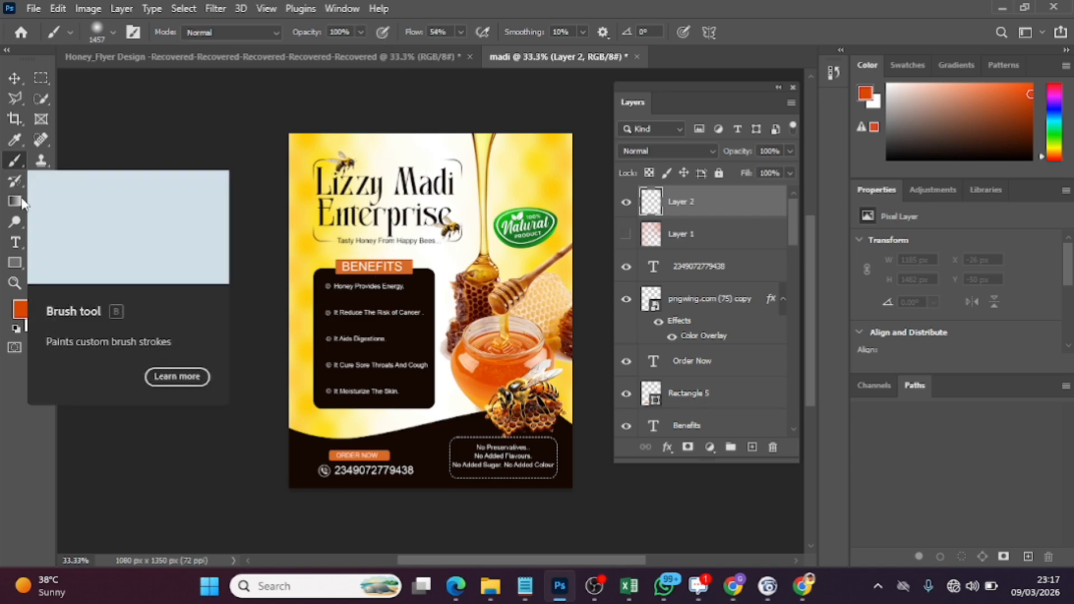
Sample colours from the flyer's honey and background, and set the foreground colour to the yellow beside the Natural Product badge
click(29, 306)
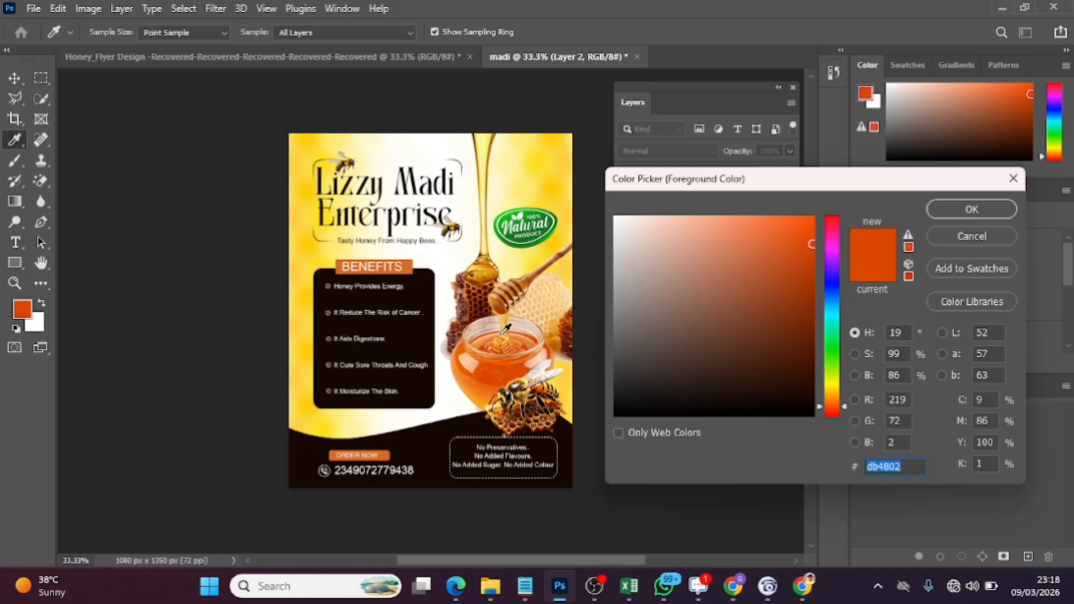
click(491, 144)
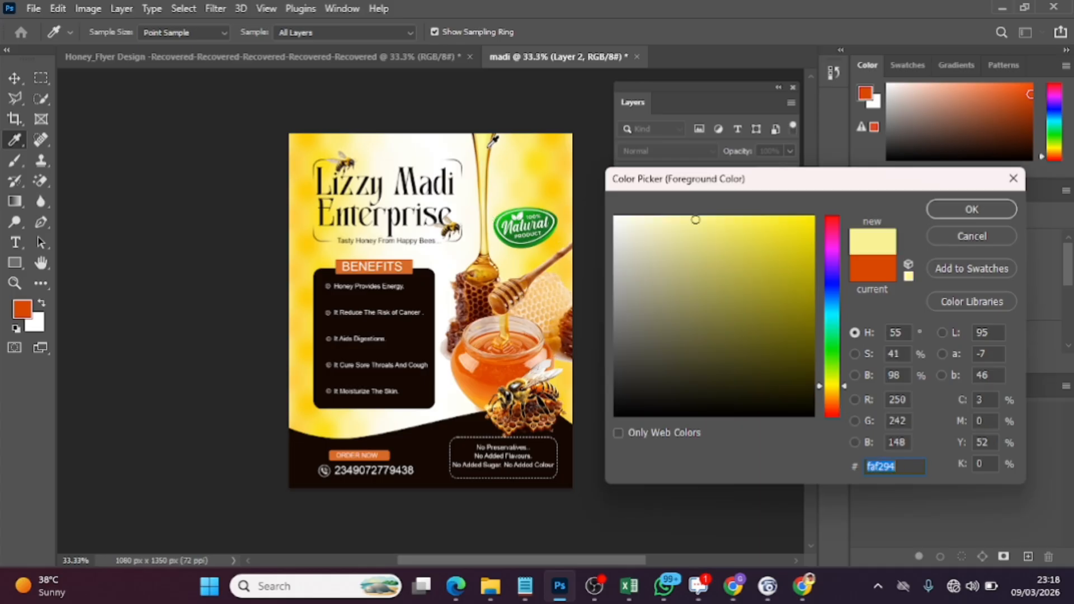
click(563, 162)
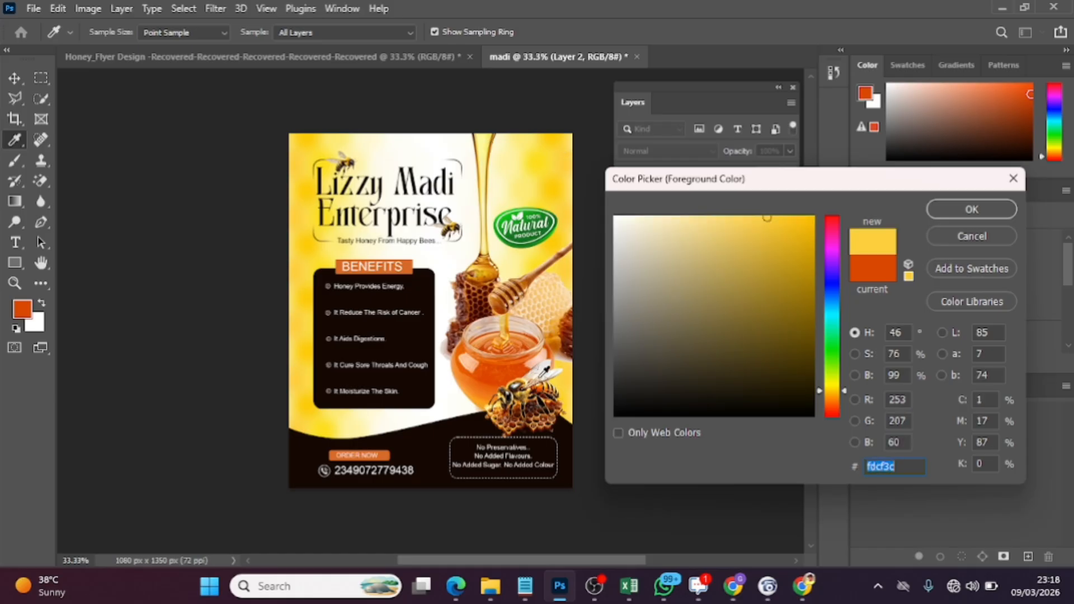
click(567, 384)
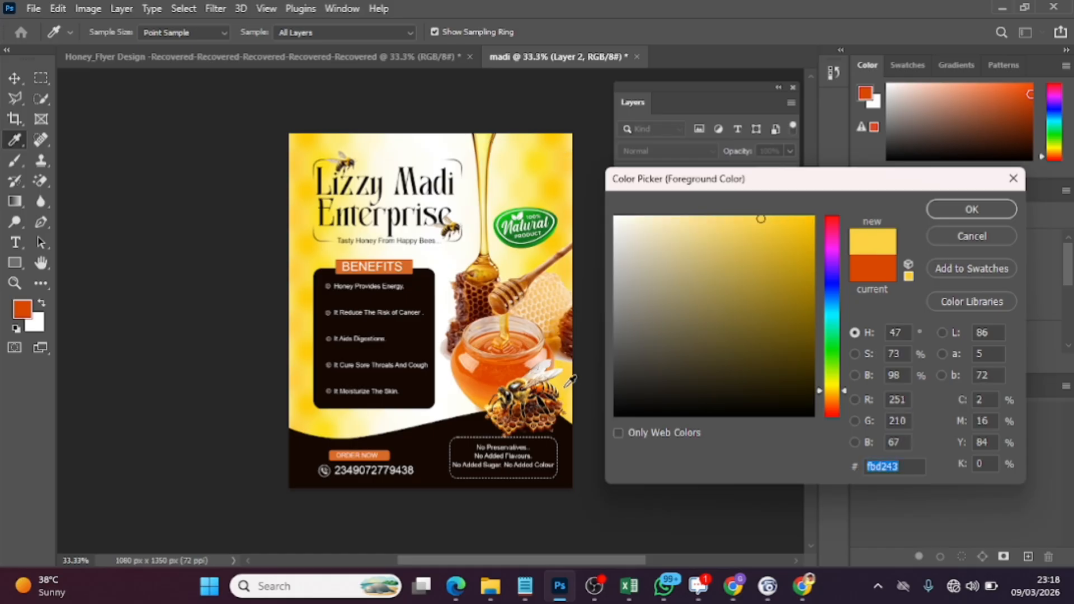
click(480, 288)
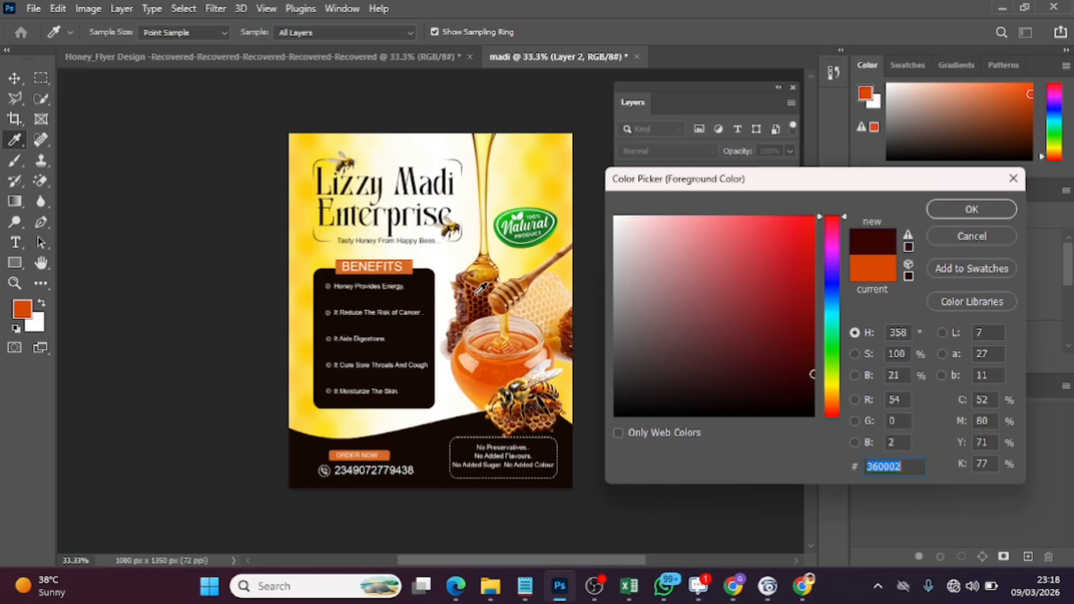
click(492, 263)
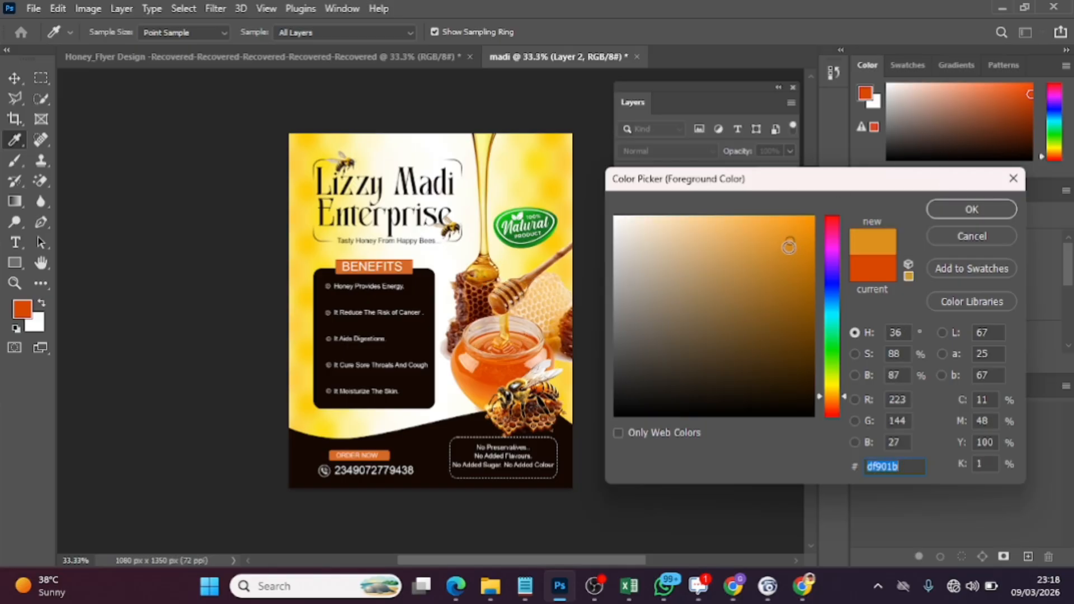
click(553, 204)
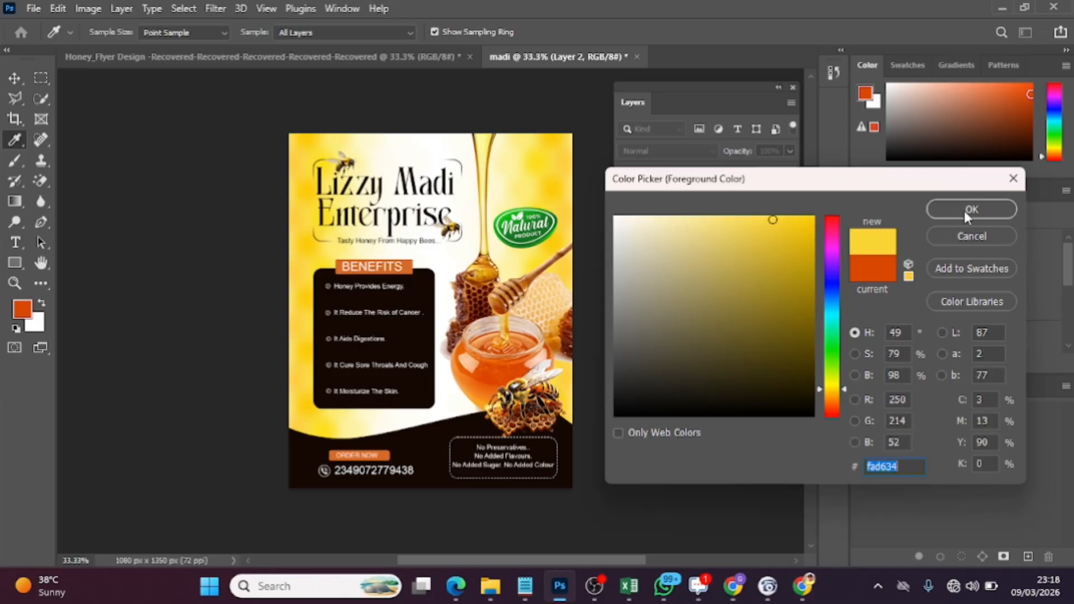
click(509, 291)
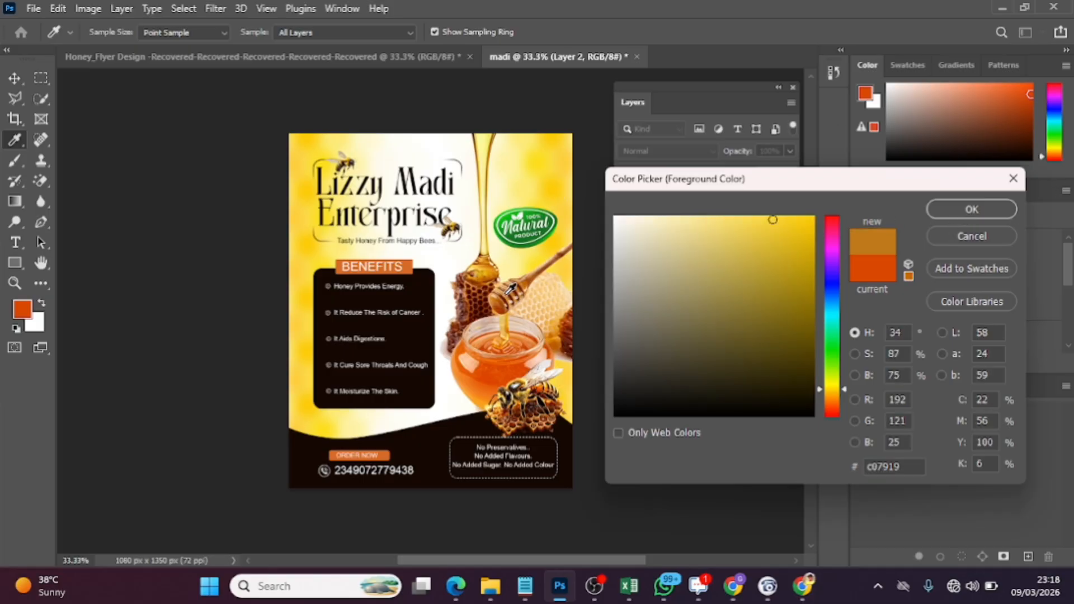
click(511, 322)
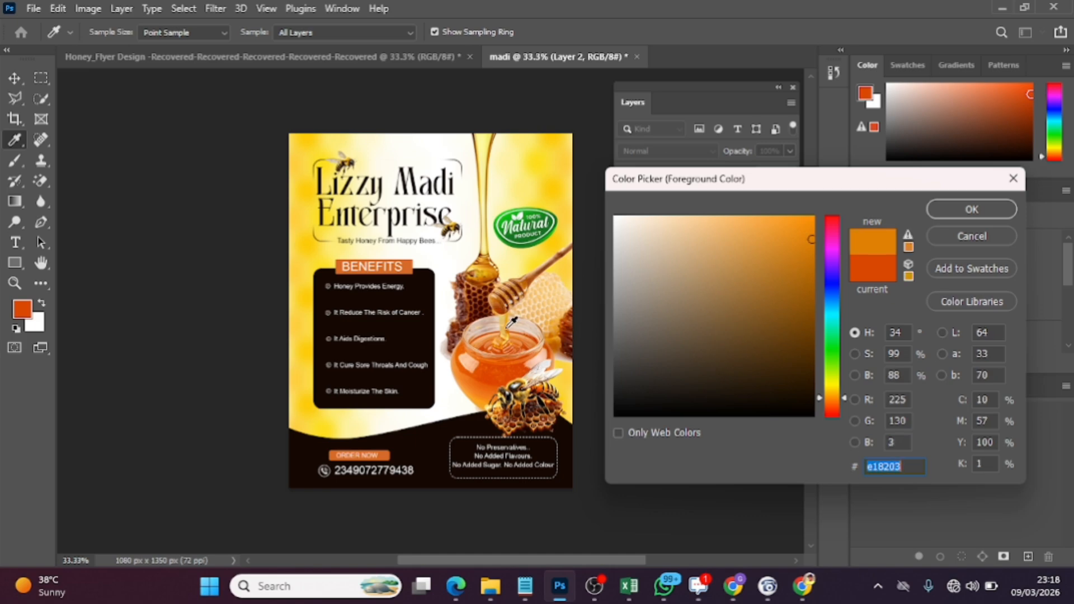
click(554, 241)
click(947, 212)
Paint a soft yellow glow on Layer 2 over the flyer's edges with the 1457 px brush
key(b)
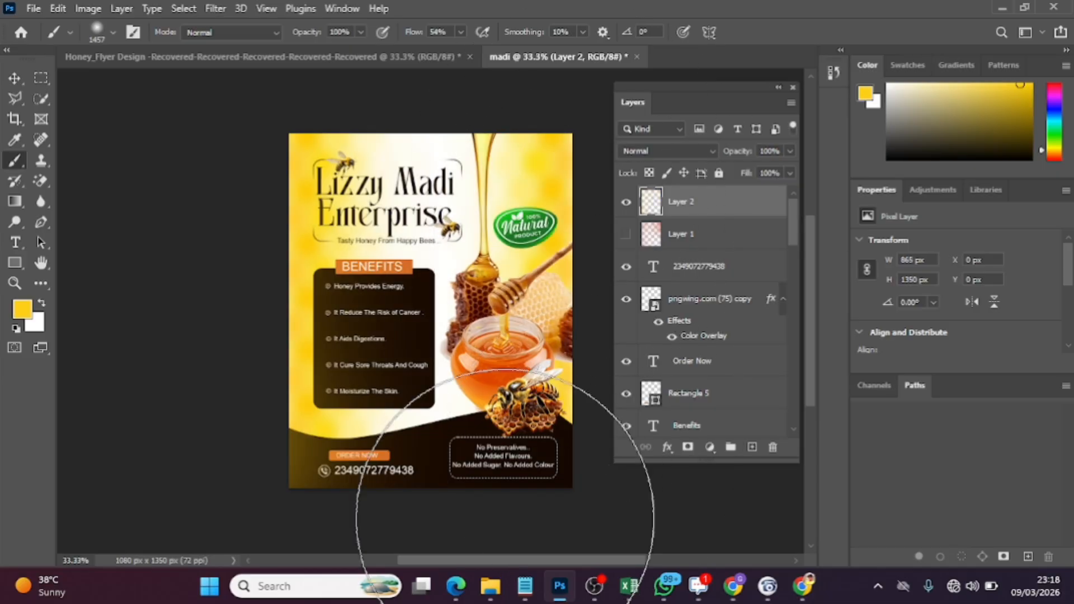
drag(487, 558, 516, 560)
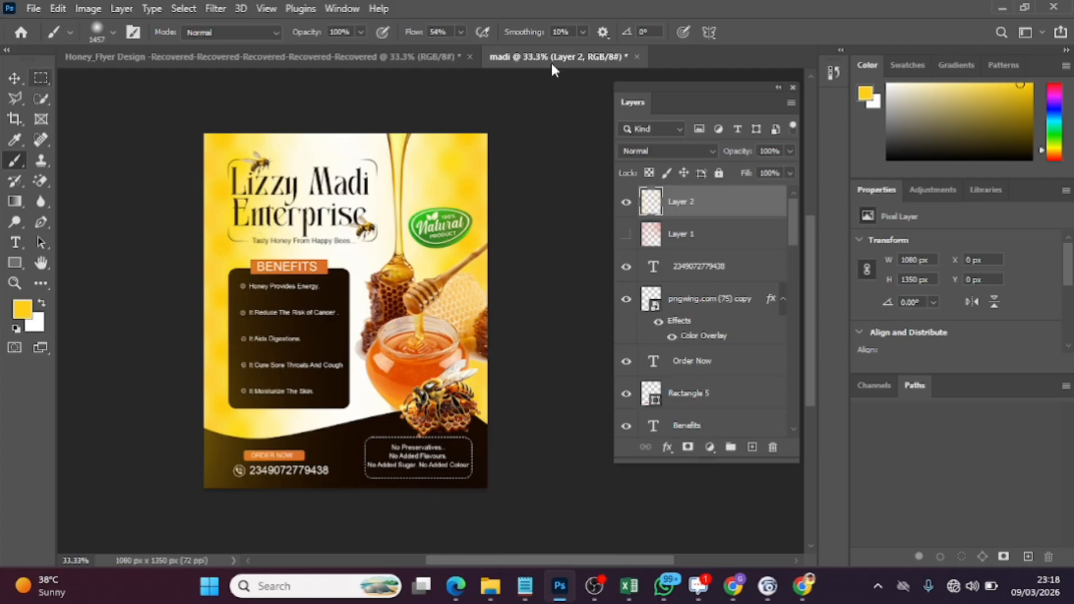
Try the Screen blend mode on the yellow glow Layer 2, delete that layer, and make the orange glow Layer 1 visible again
click(652, 150)
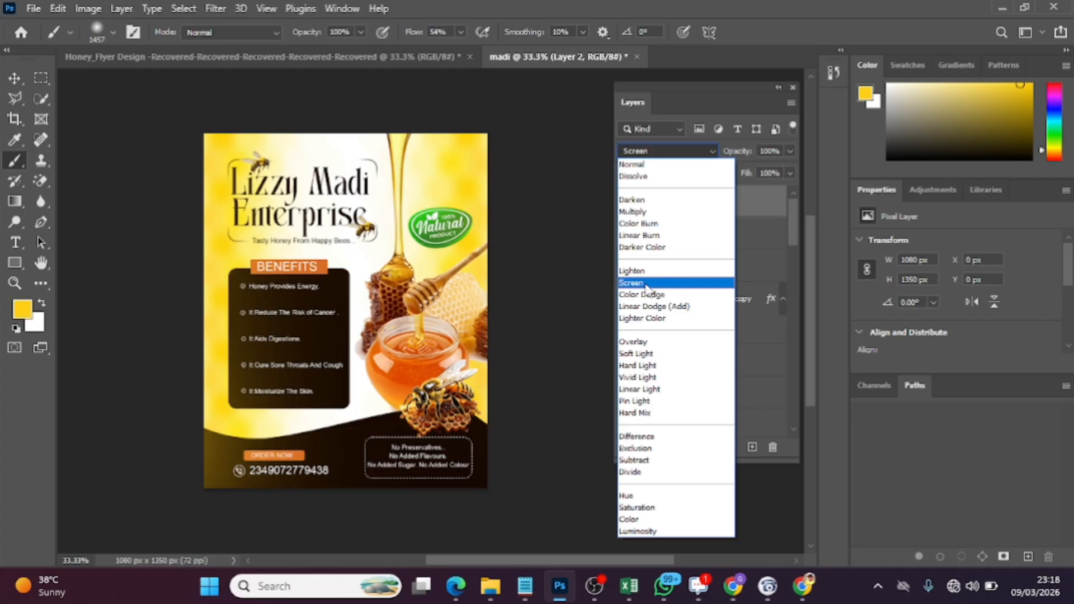
click(578, 273)
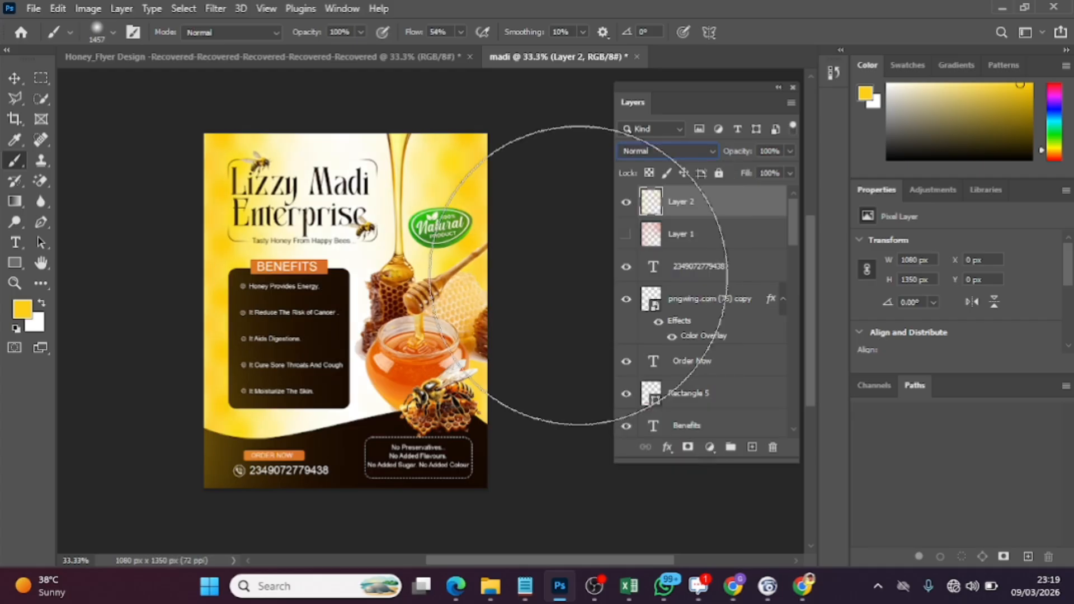
click(627, 204)
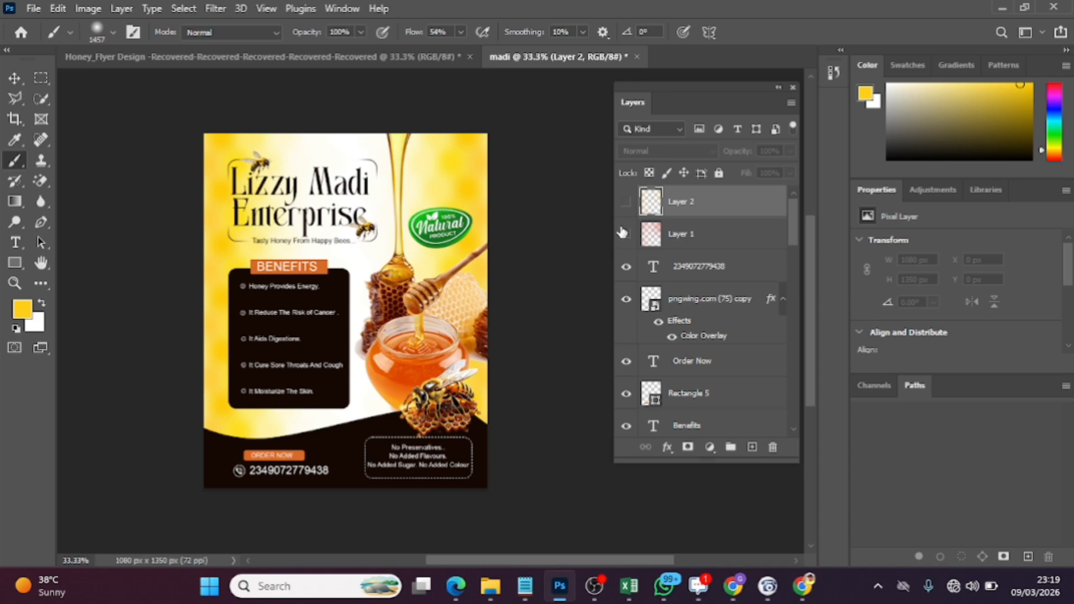
click(625, 233)
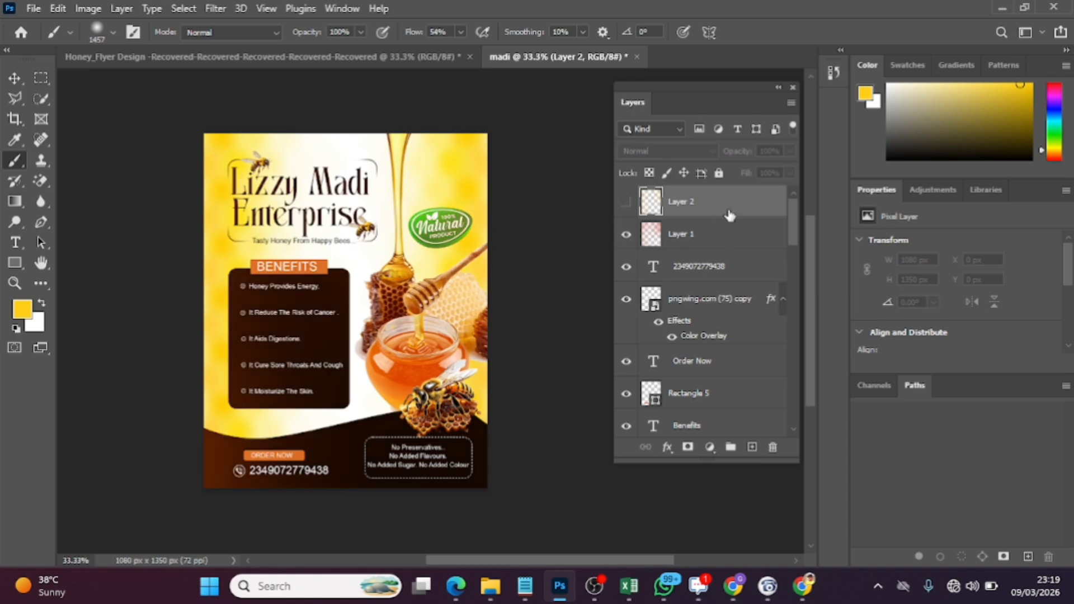
key(Delete)
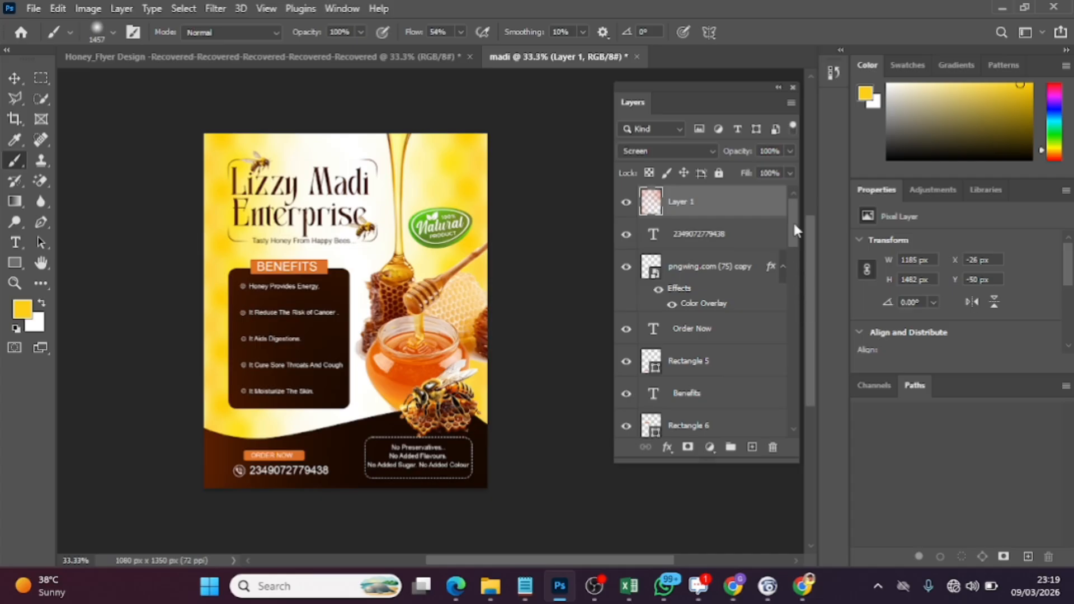
Unlock the blurred background image layer and stamp all layers from it up to Layer 1 into a new merged layer on top
drag(793, 224, 806, 433)
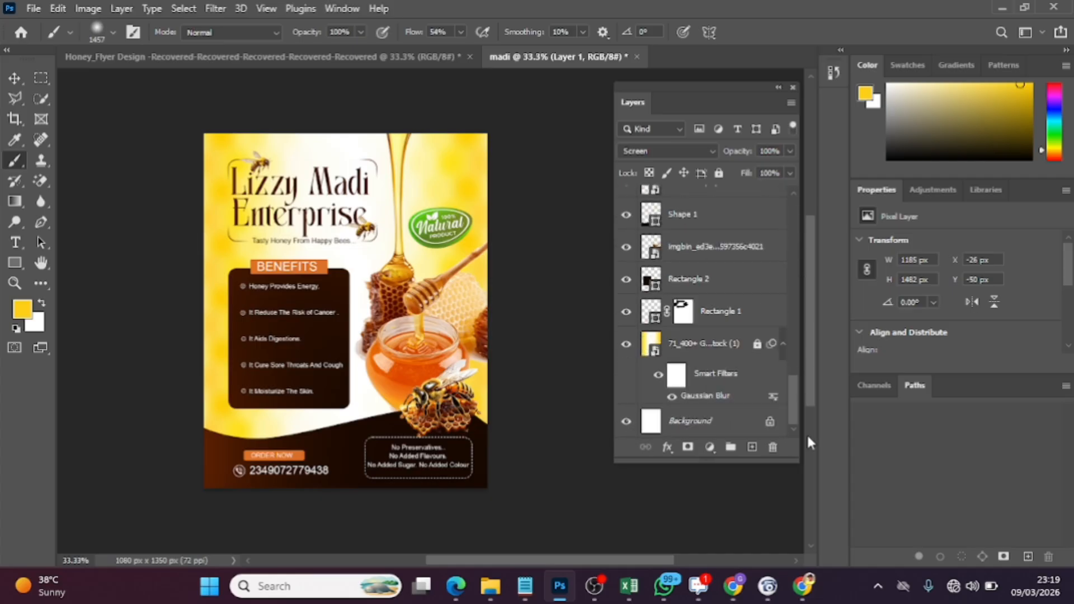
click(699, 363)
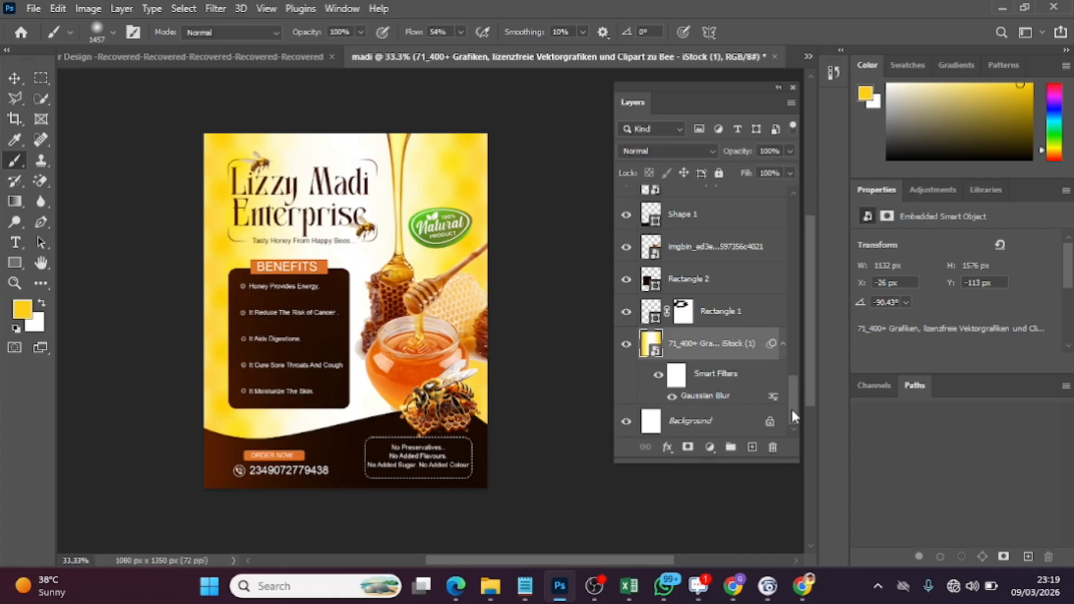
drag(791, 407, 795, 199)
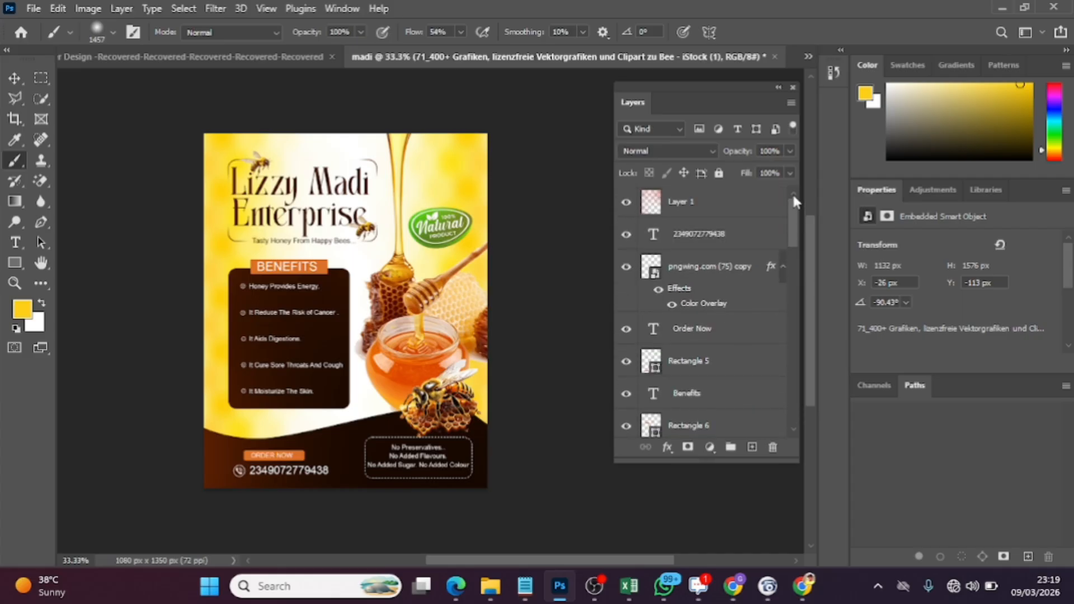
shift+click(708, 214)
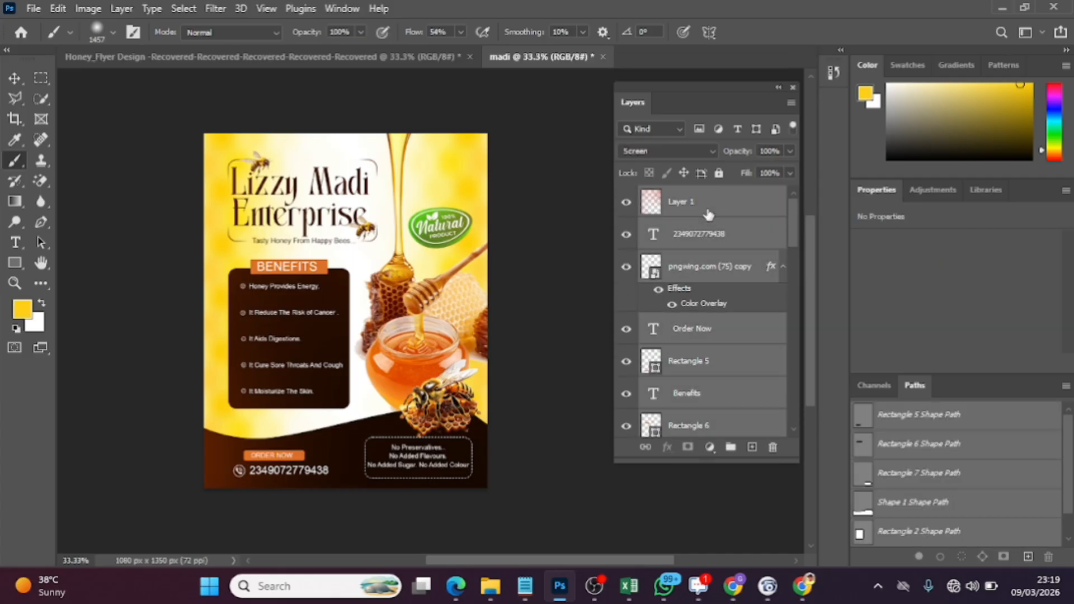
key(ctrl+shift+alt+e)
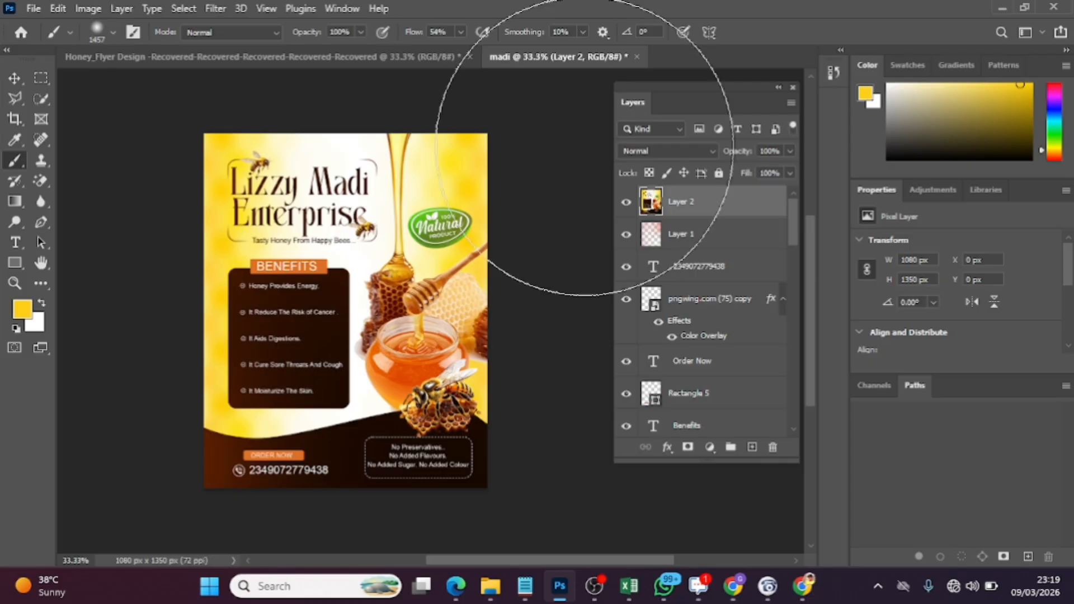
Start the Camera Raw Filter on the merged layer with Temperature +4, Tint +3, Exposure +0.15, Contrast +3, Highlights -11, Shadows +4 and Whites +4
click(216, 9)
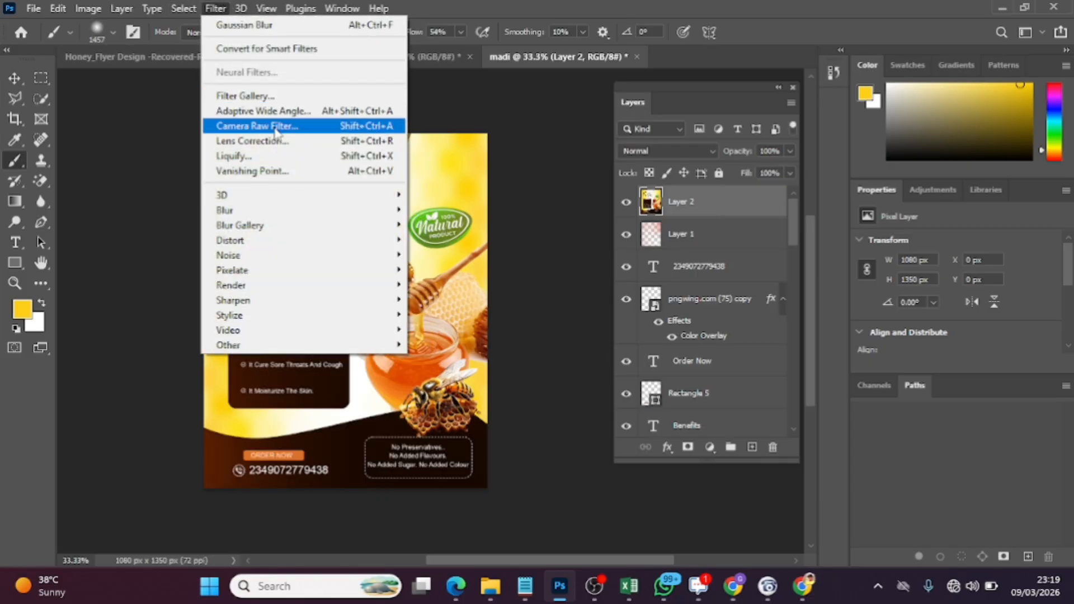
click(275, 132)
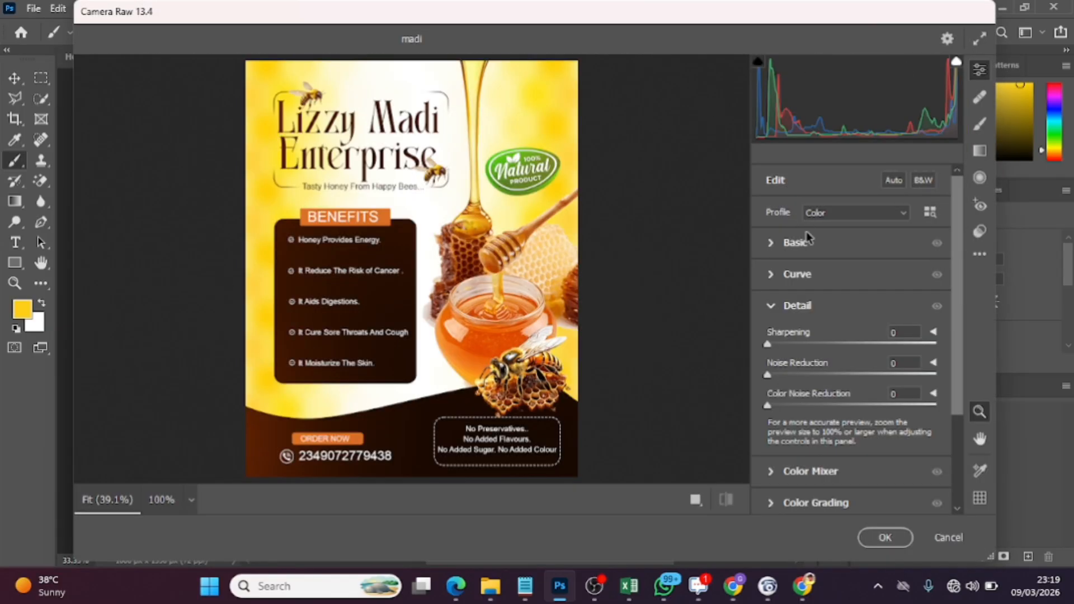
click(770, 243)
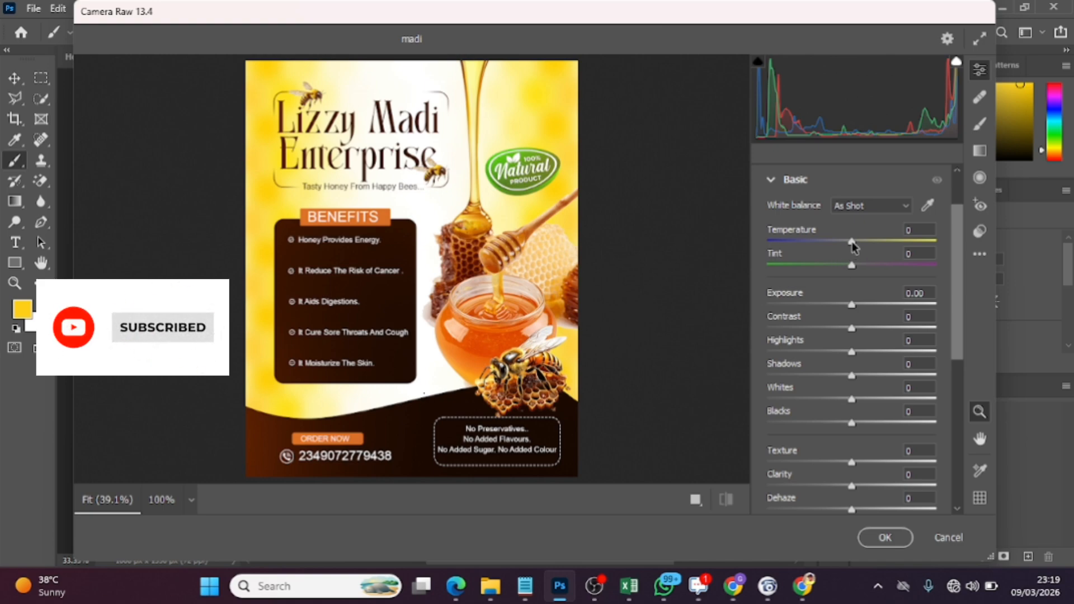
drag(851, 240, 855, 240)
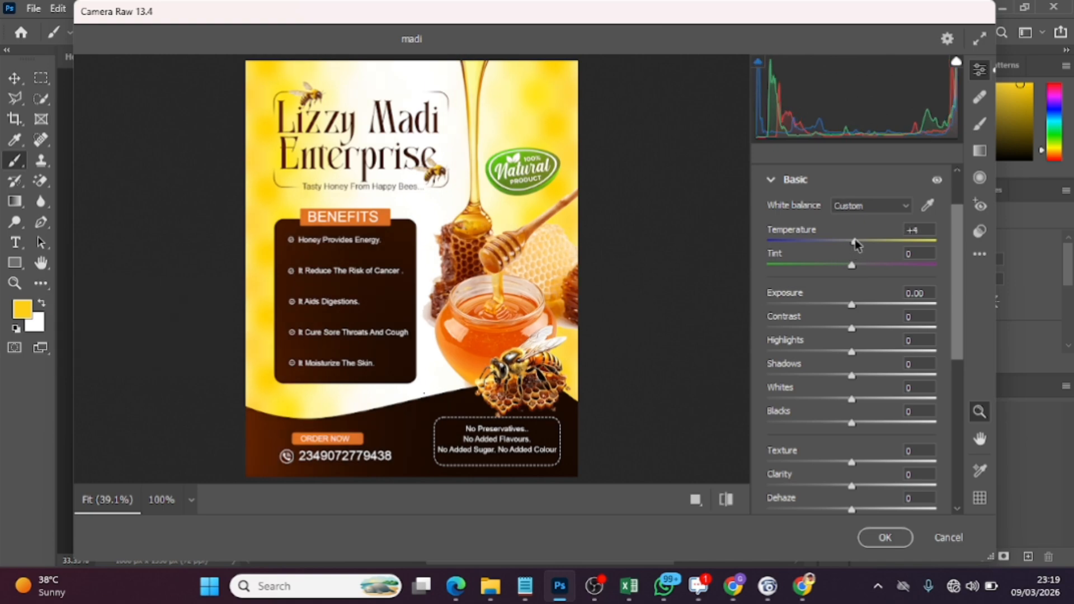
drag(851, 267, 858, 377)
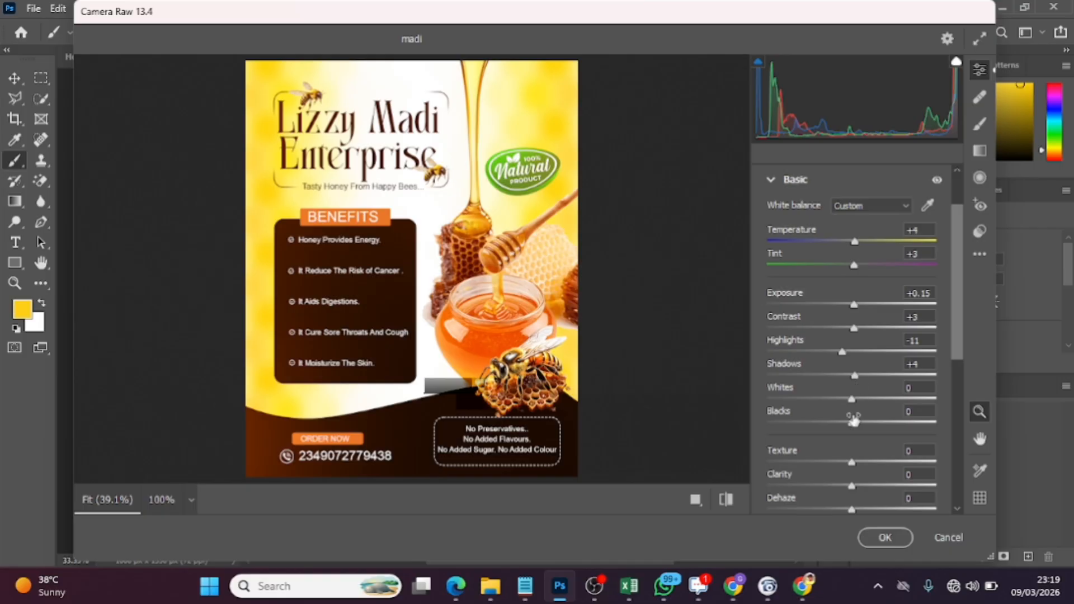
drag(852, 401, 857, 402)
Set the Camera Raw Texture to +5, Clarity to +10, Dehaze to +10, Vibrance to +10 and Saturation to +4
drag(852, 463, 862, 511)
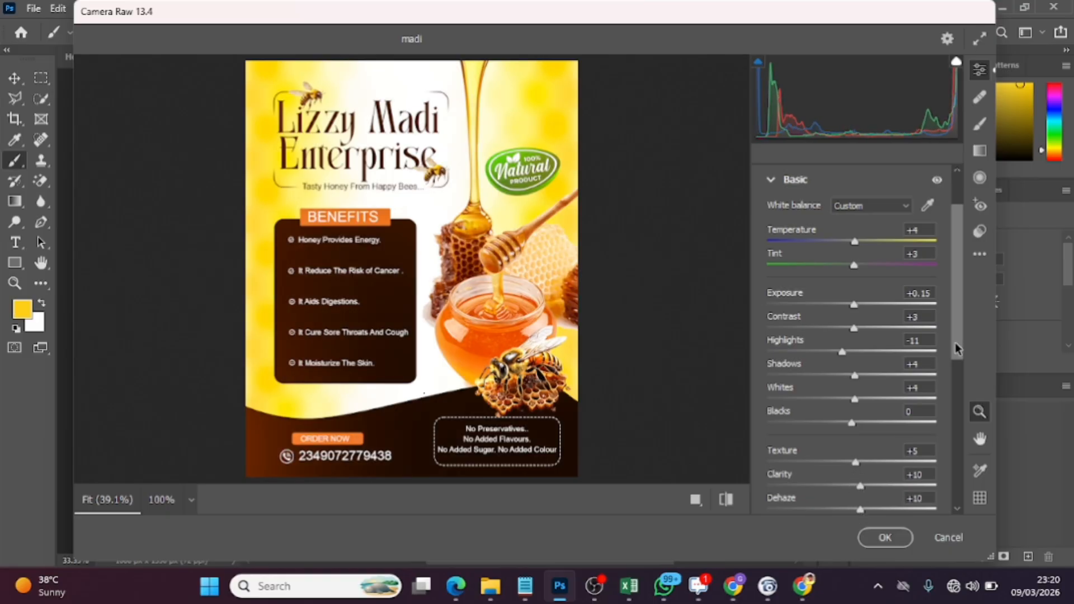
drag(956, 344, 966, 412)
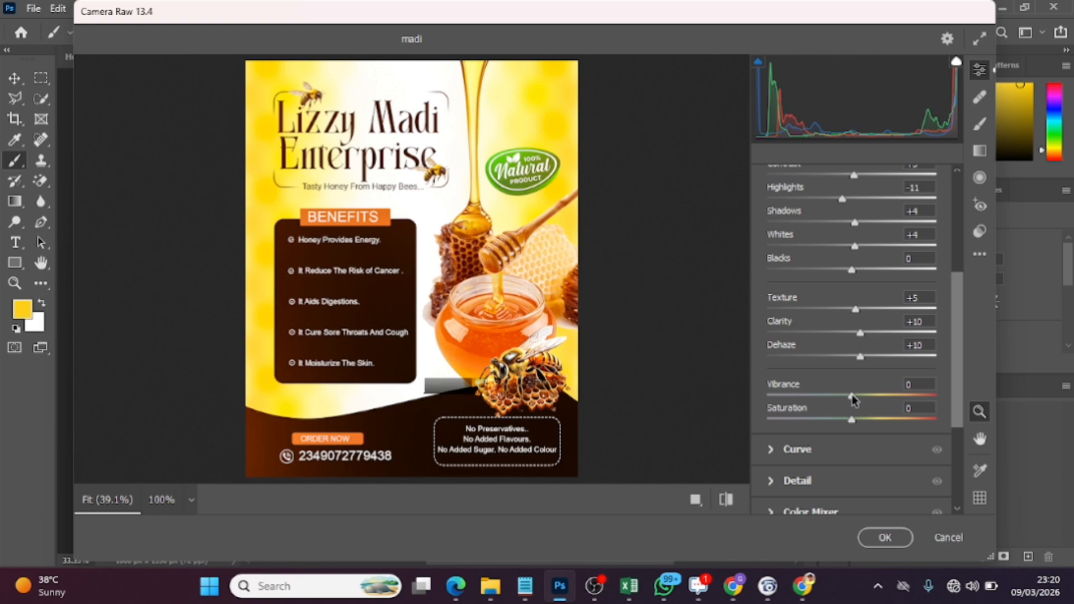
drag(850, 390, 854, 423)
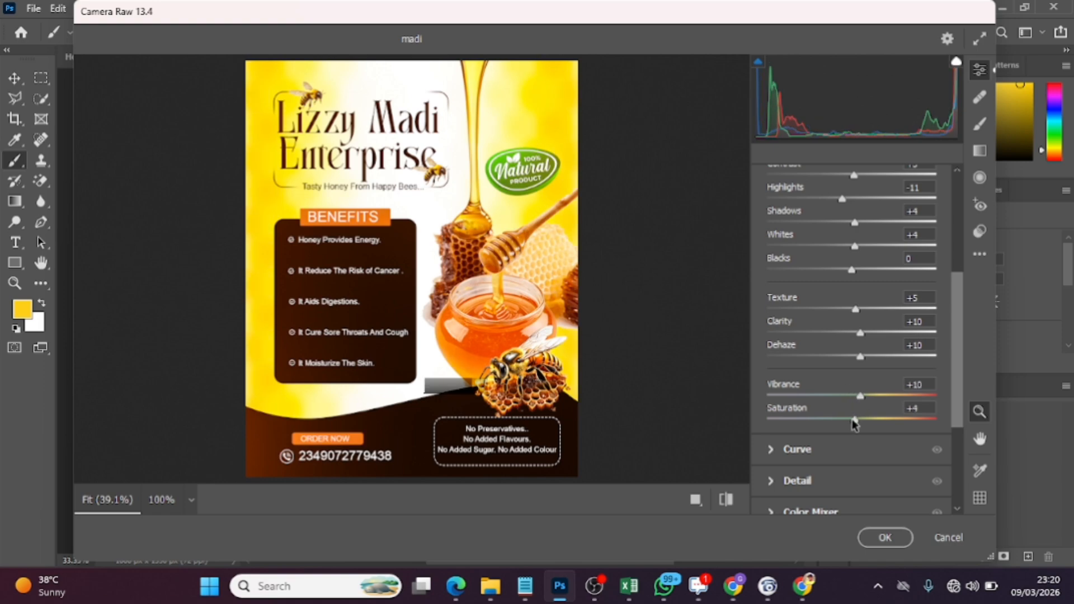
Set Camera Raw Sharpening to 15, Noise Reduction to 14 and Color Noise Reduction to 6, and apply the filter to the merged layer
drag(961, 333, 964, 408)
click(771, 343)
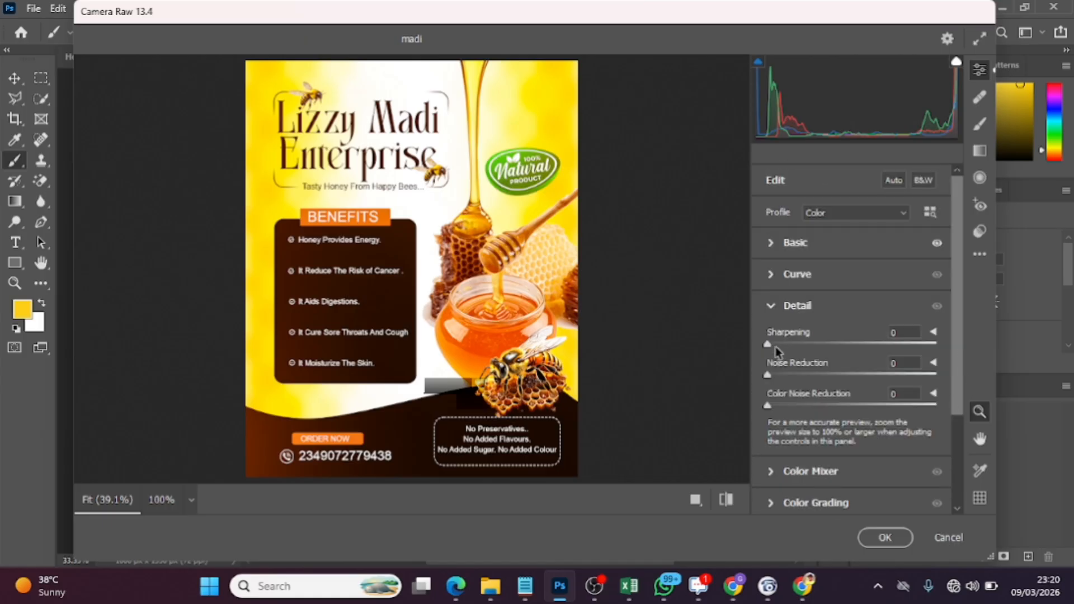
mouse_move(768, 344)
mouse_down()
mouse_move(798, 343)
mouse_move(784, 345)
mouse_up()
drag(785, 375, 778, 407)
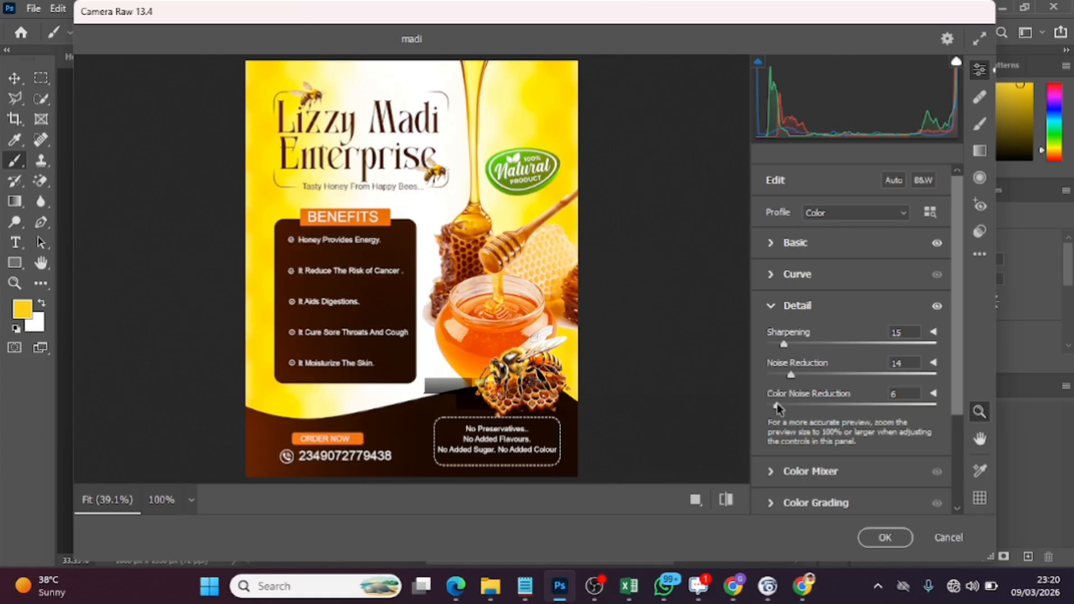
click(885, 538)
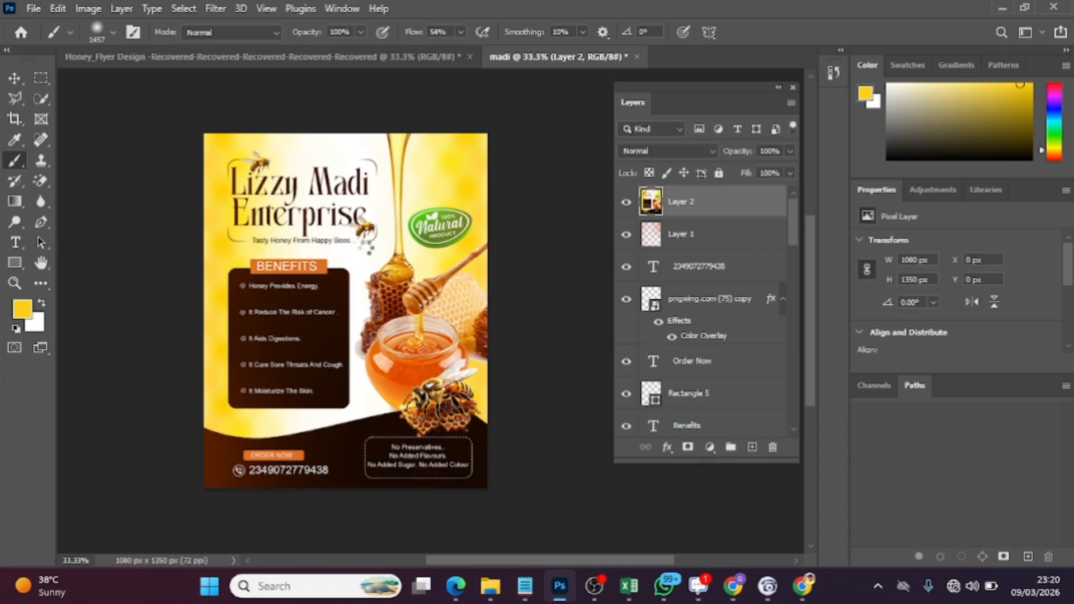
Compare the flyer with and without the Camera Raw grading by toggling the merged layer's visibility, leaving it shown
click(625, 203)
click(625, 203)
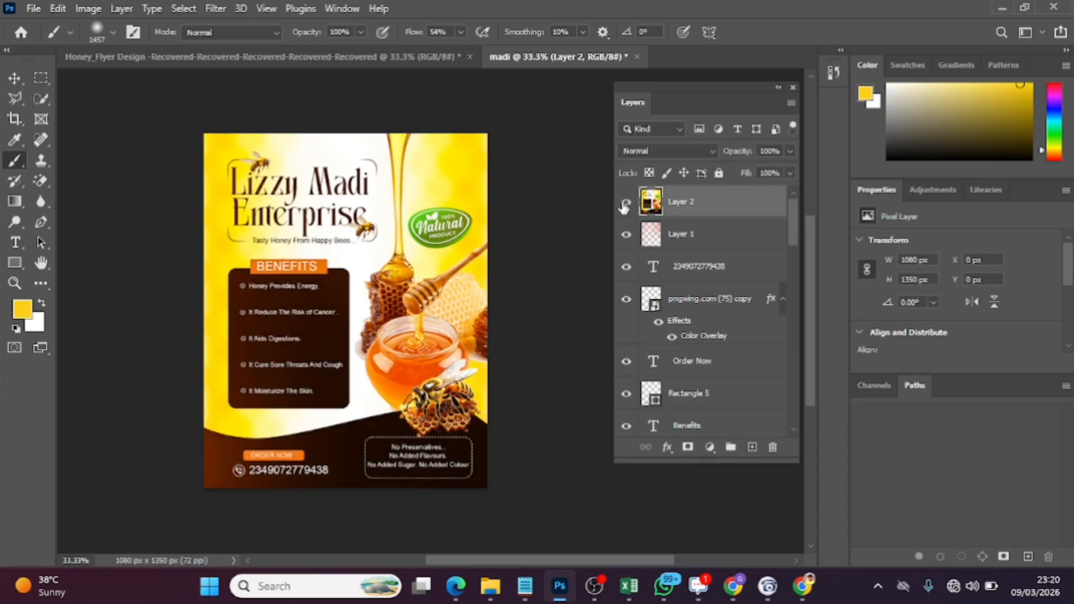
click(625, 204)
click(625, 204)
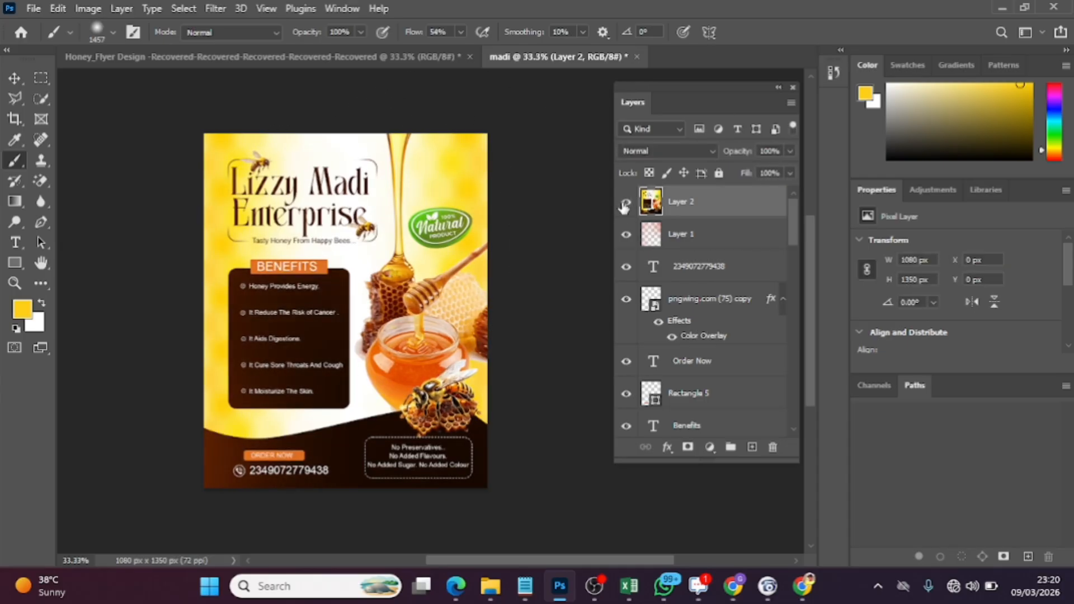
Set up an Export As of the flyer in JPG format at 1080 × 1350 px with Great quality
click(32, 11)
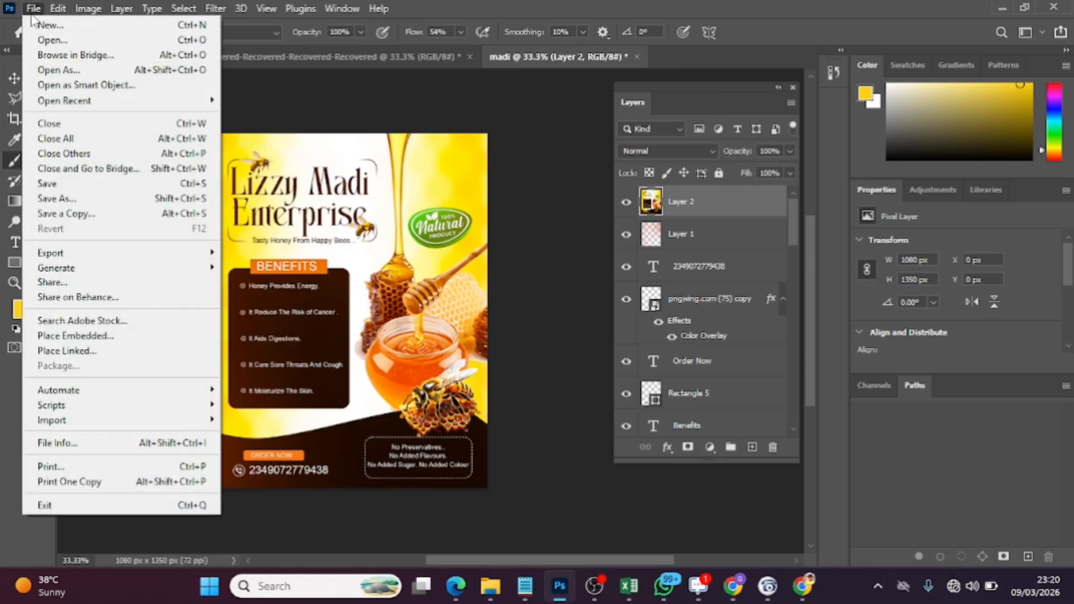
mouse_move(109, 264)
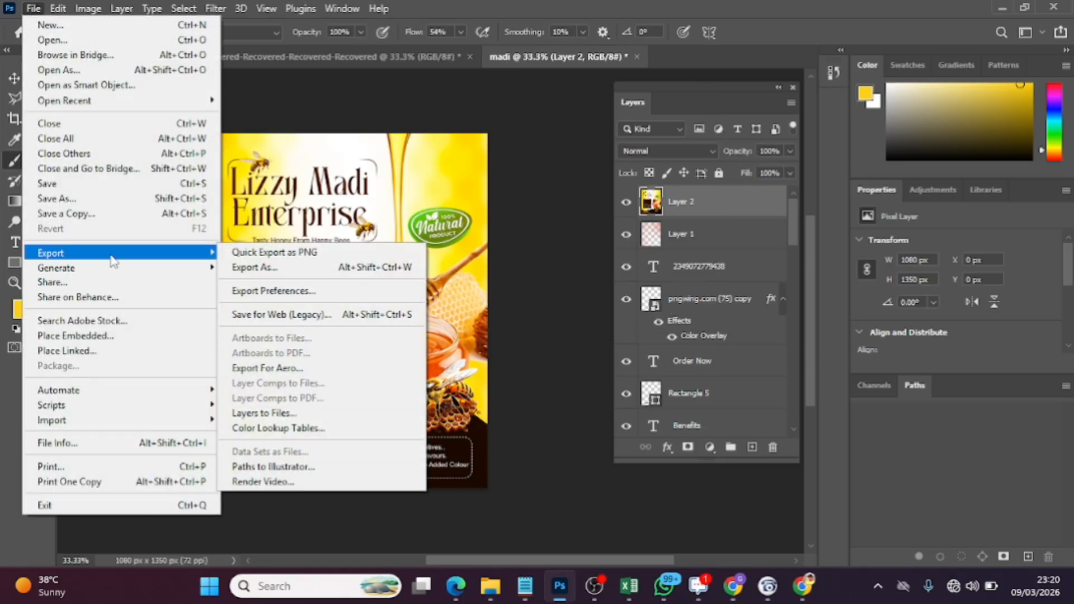
click(321, 268)
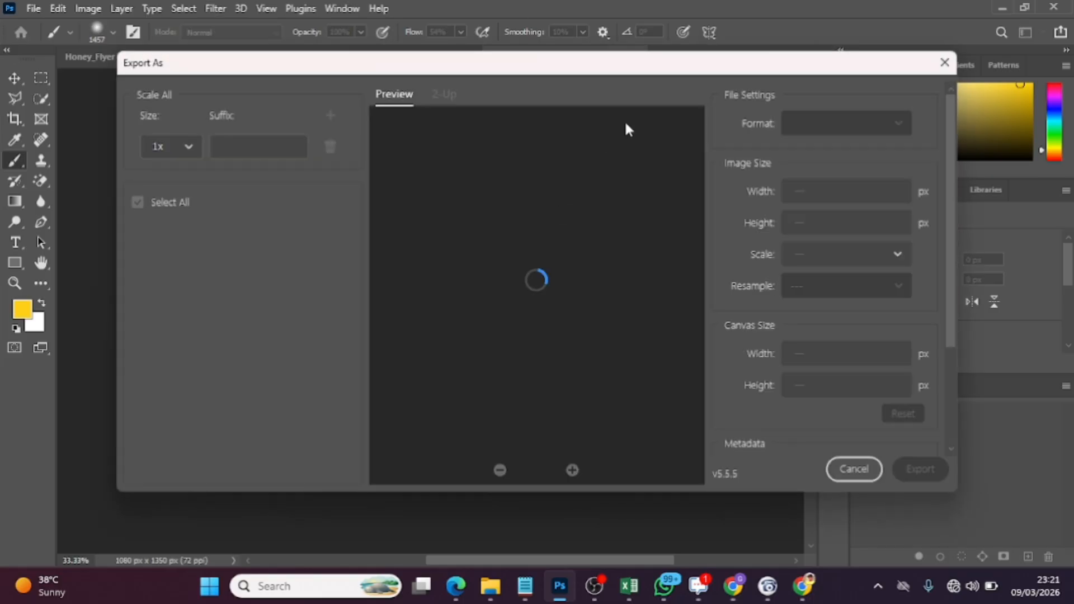
click(834, 162)
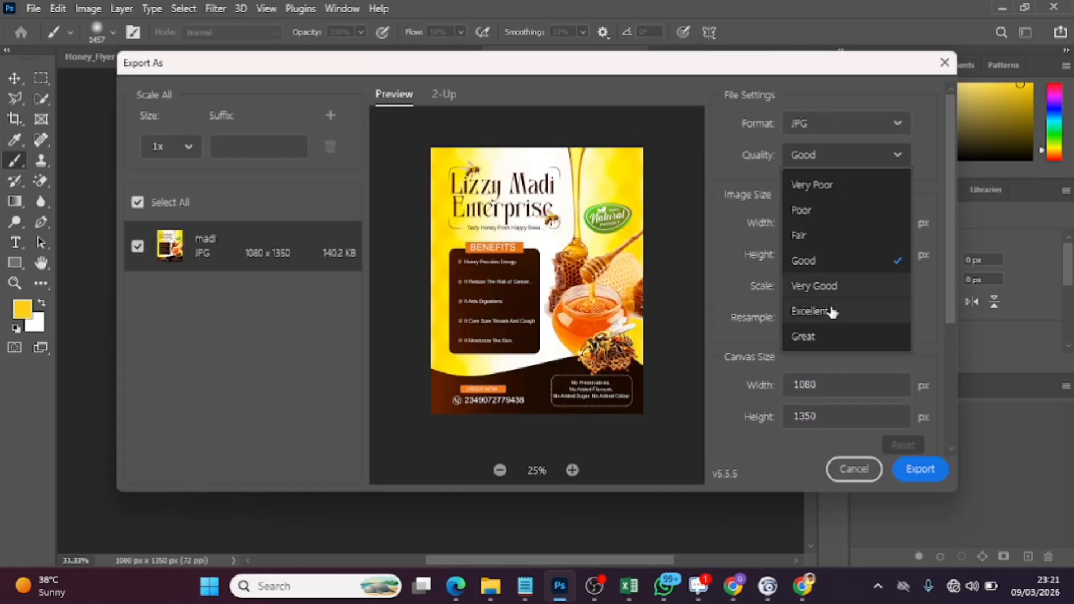
click(827, 334)
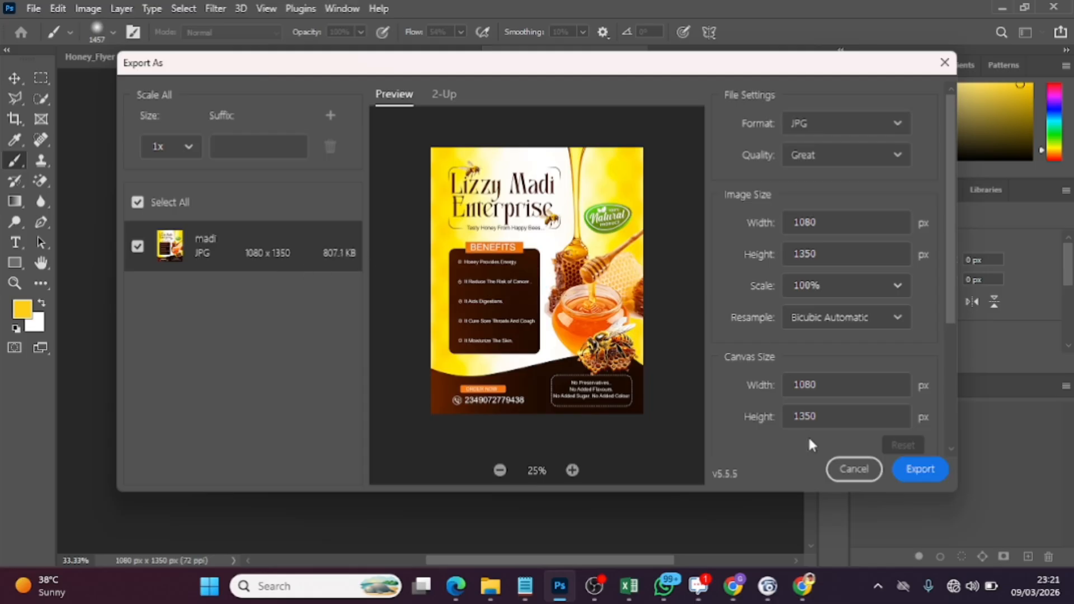